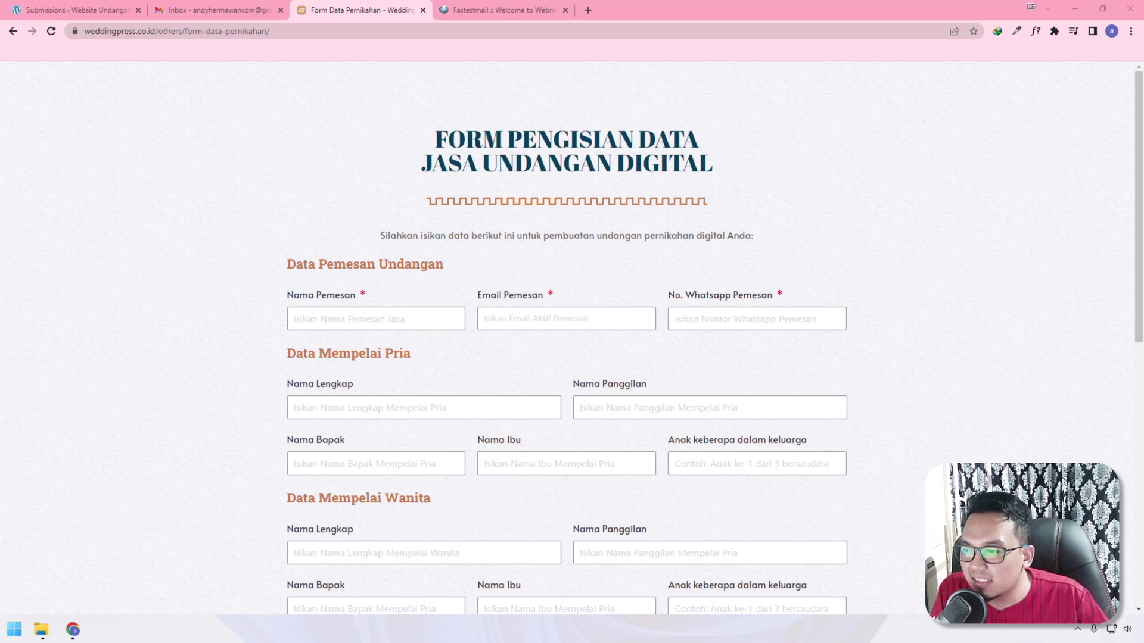
Scroll down the WeddingPress wedding data order form to view its first fields
{"action": "scroll", "coordinate": [598, 270], "scroll_direction": "down", "scroll_amount": 3}
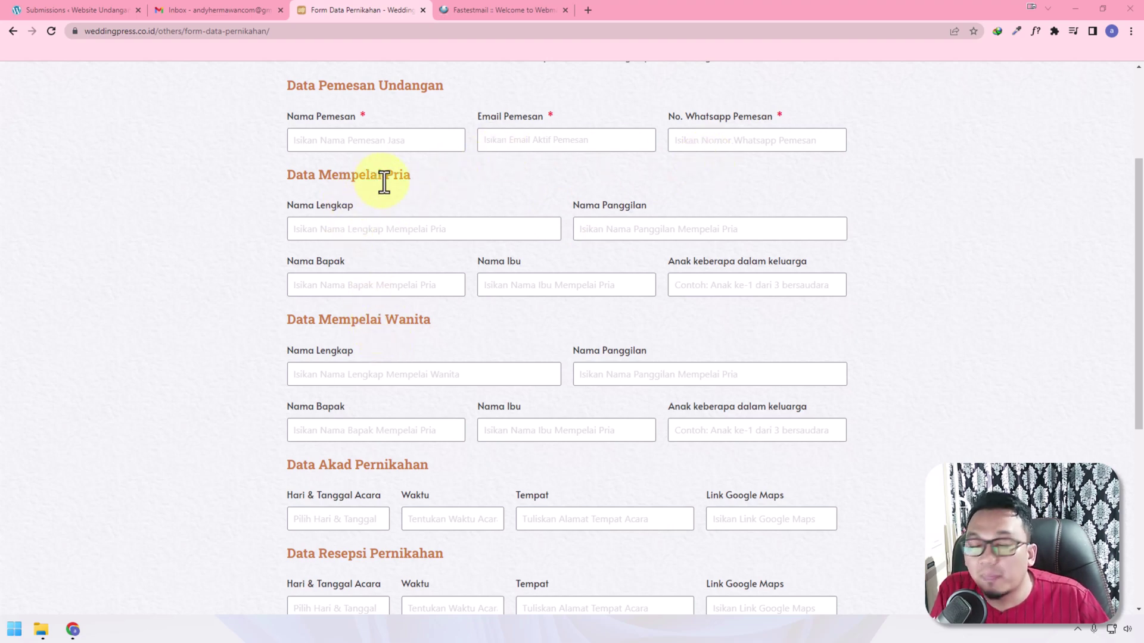
{"action": "left_click_drag", "start_coordinate": [384, 181], "coordinate": [411, 181]}
{"action": "left_click_drag", "start_coordinate": [388, 311], "coordinate": [430, 319]}
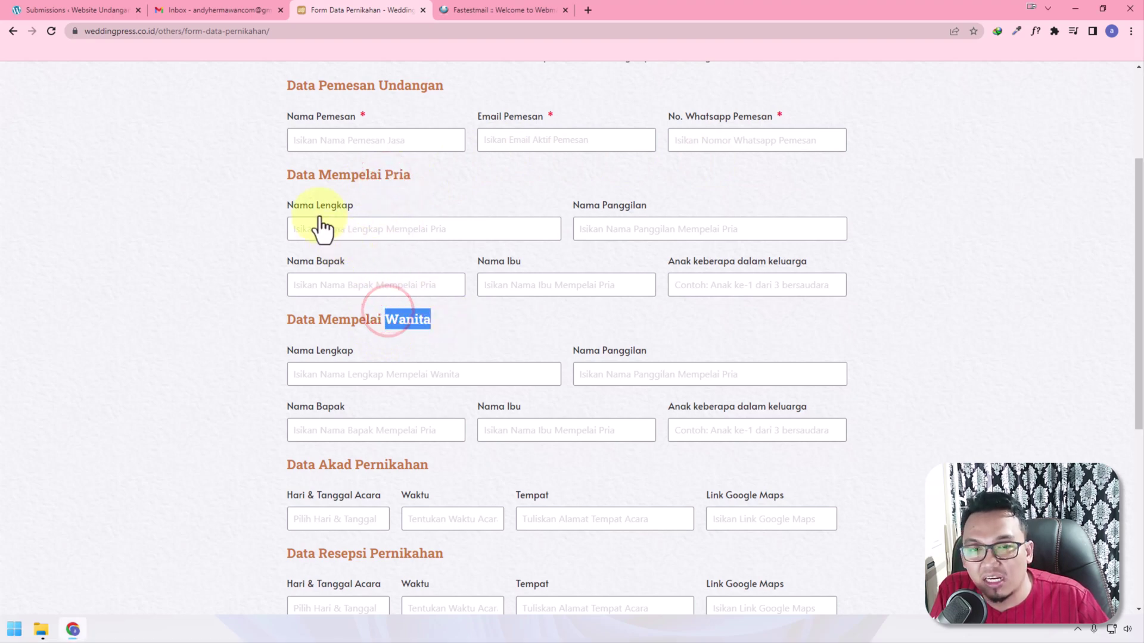
{"action": "scroll", "coordinate": [551, 293], "scroll_direction": "down", "scroll_amount": 3}
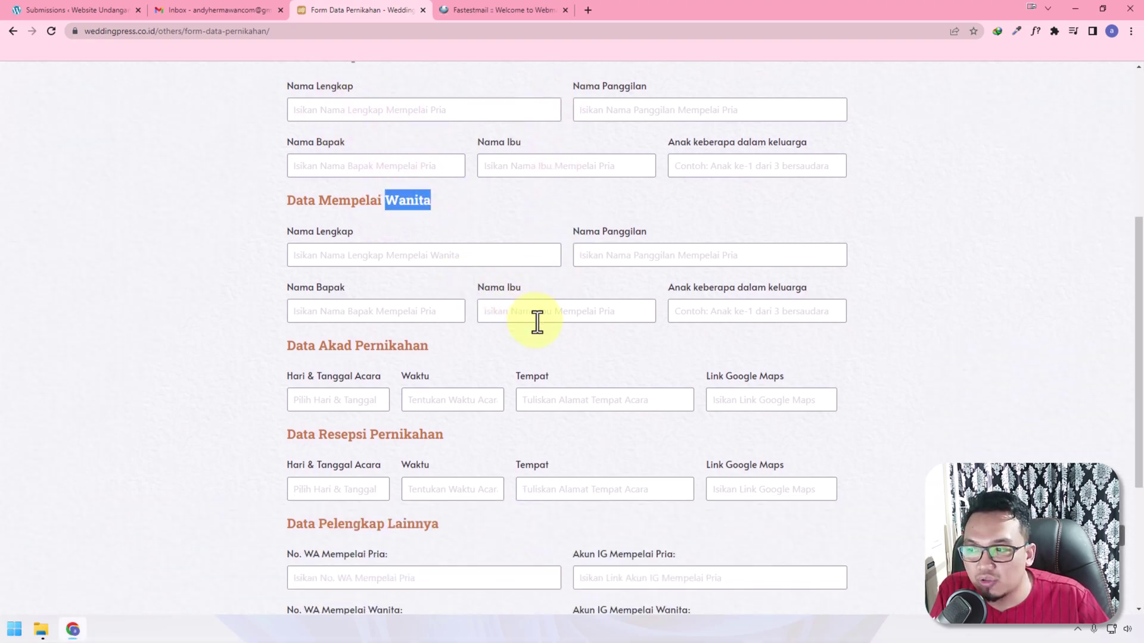
{"action": "scroll", "coordinate": [480, 298], "scroll_direction": "down", "scroll_amount": 1}
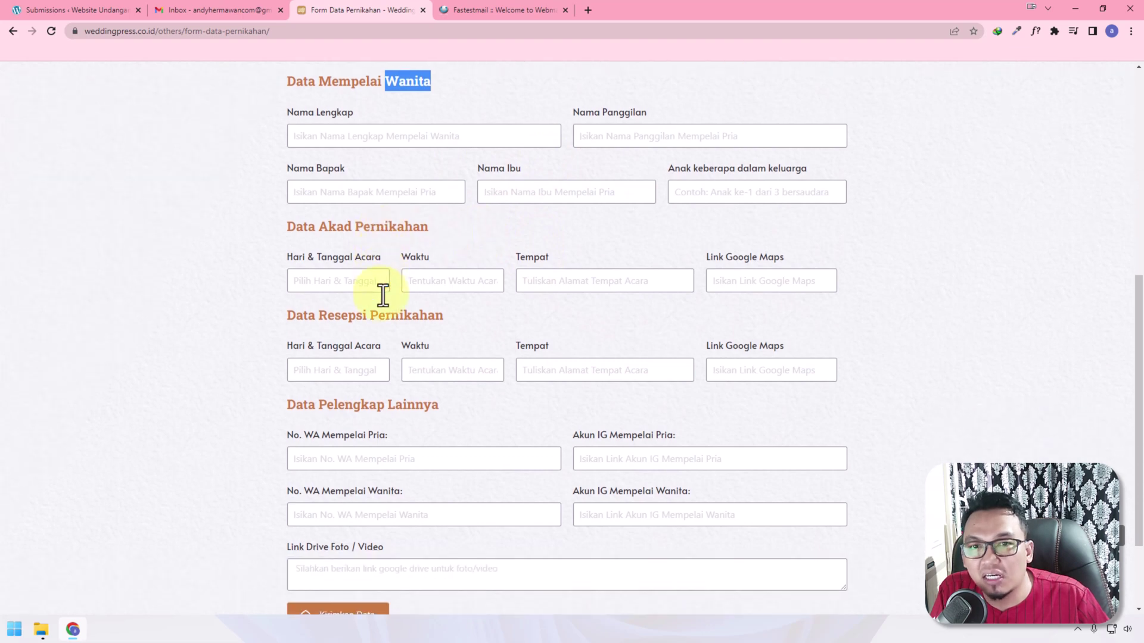
{"action": "scroll", "coordinate": [417, 306], "scroll_direction": "down", "scroll_amount": 1}
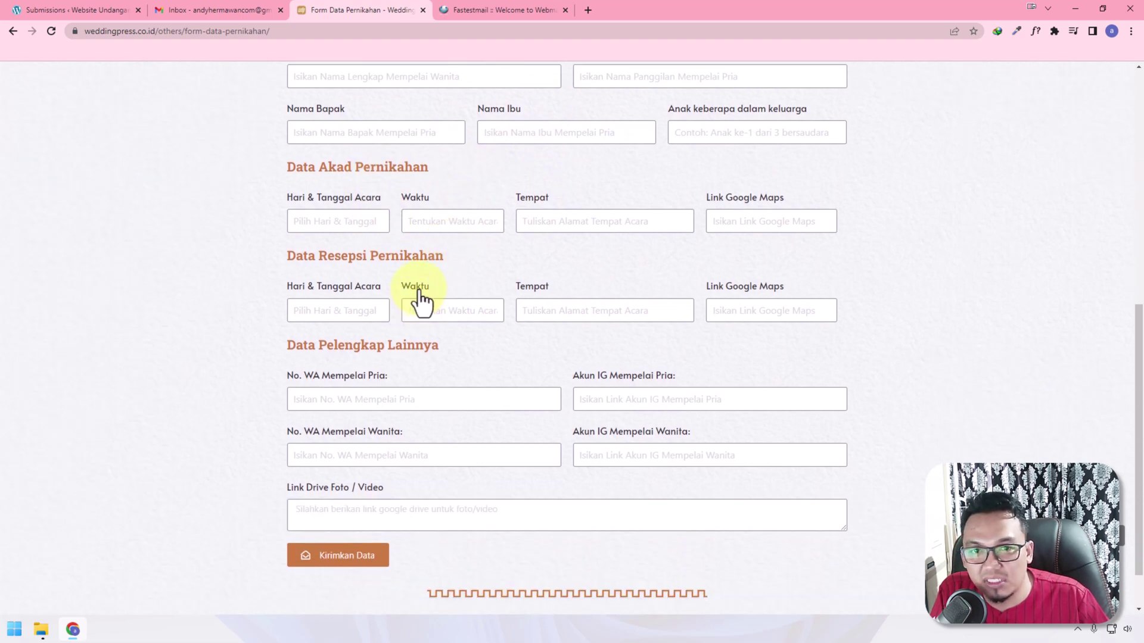
{"action": "scroll", "coordinate": [424, 309], "scroll_direction": "down", "scroll_amount": 1}
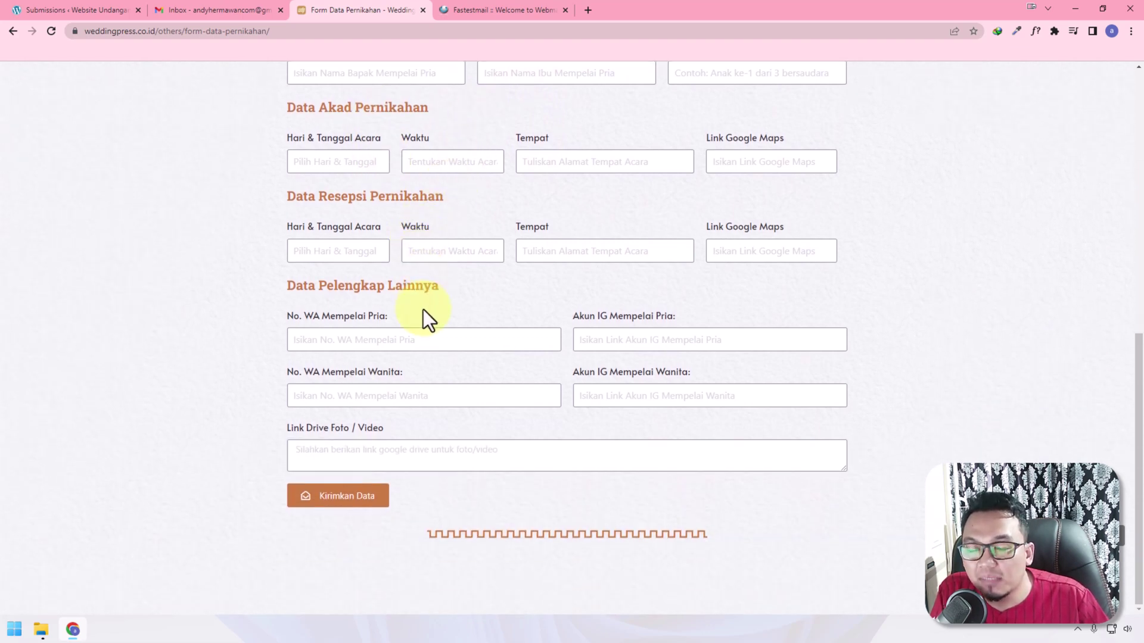
{"action": "scroll", "coordinate": [485, 403], "scroll_direction": "up", "scroll_amount": 9}
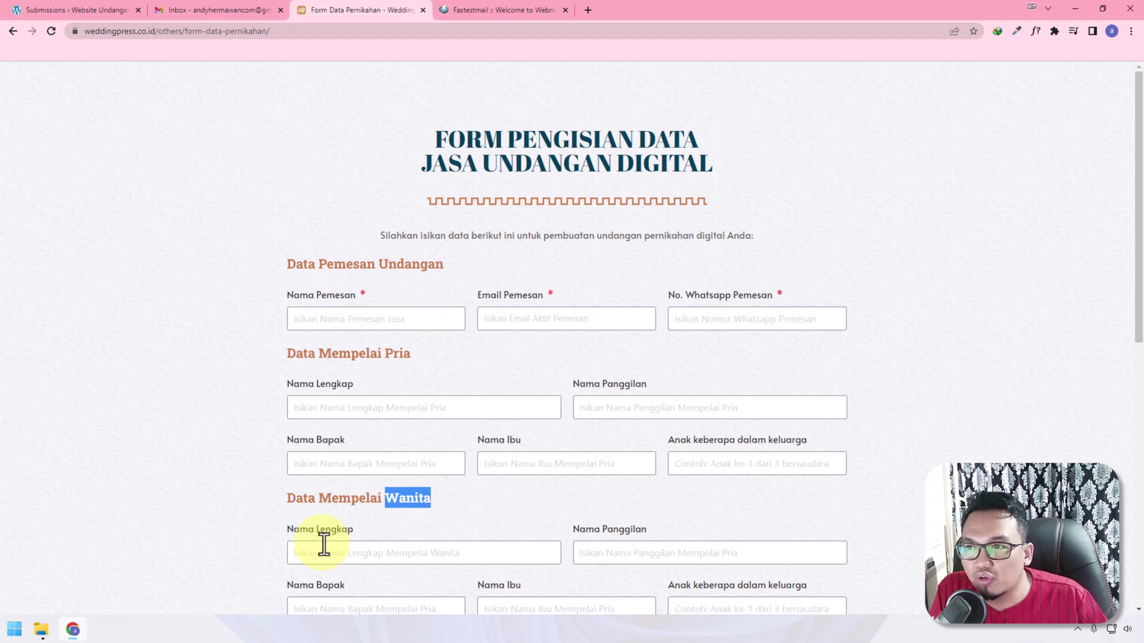
Confirm Elementor Submissions is empty, then switch to the Fastestmail webmail login page
{"action": "left_click", "coordinate": [117, 4]}
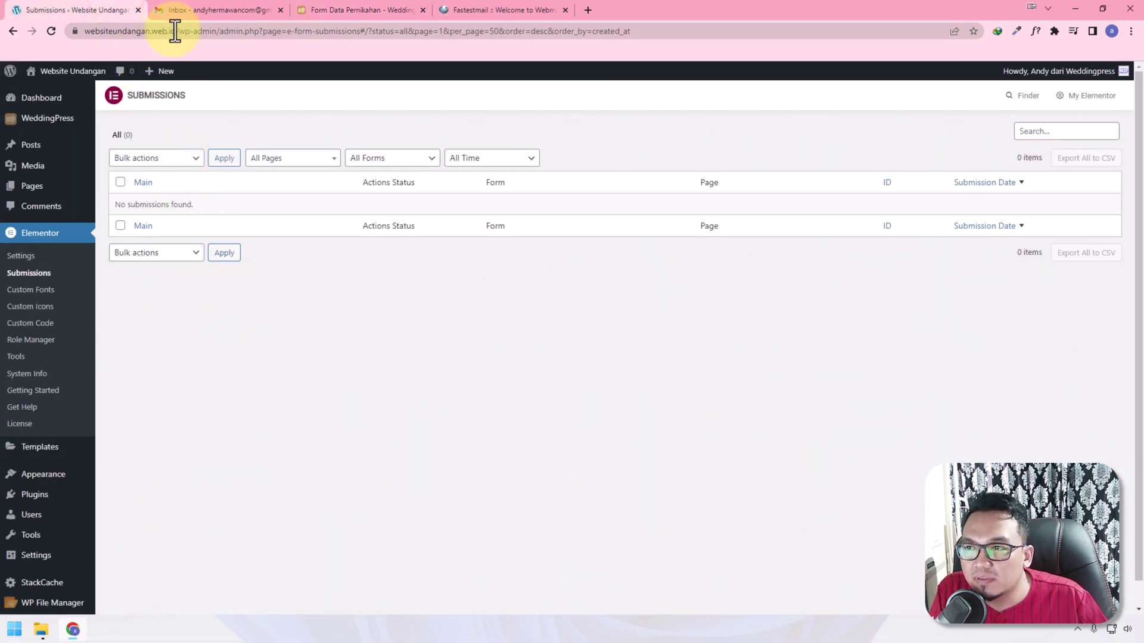
{"action": "left_click_drag", "start_coordinate": [174, 31], "coordinate": [84, 36]}
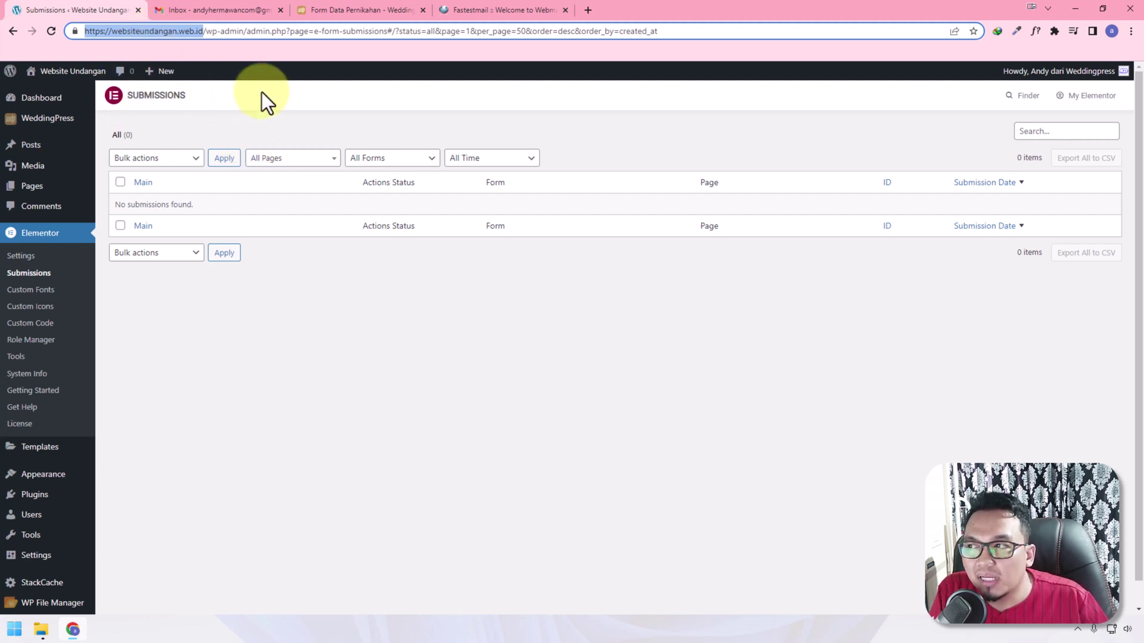
{"action": "left_click", "coordinate": [518, 9]}
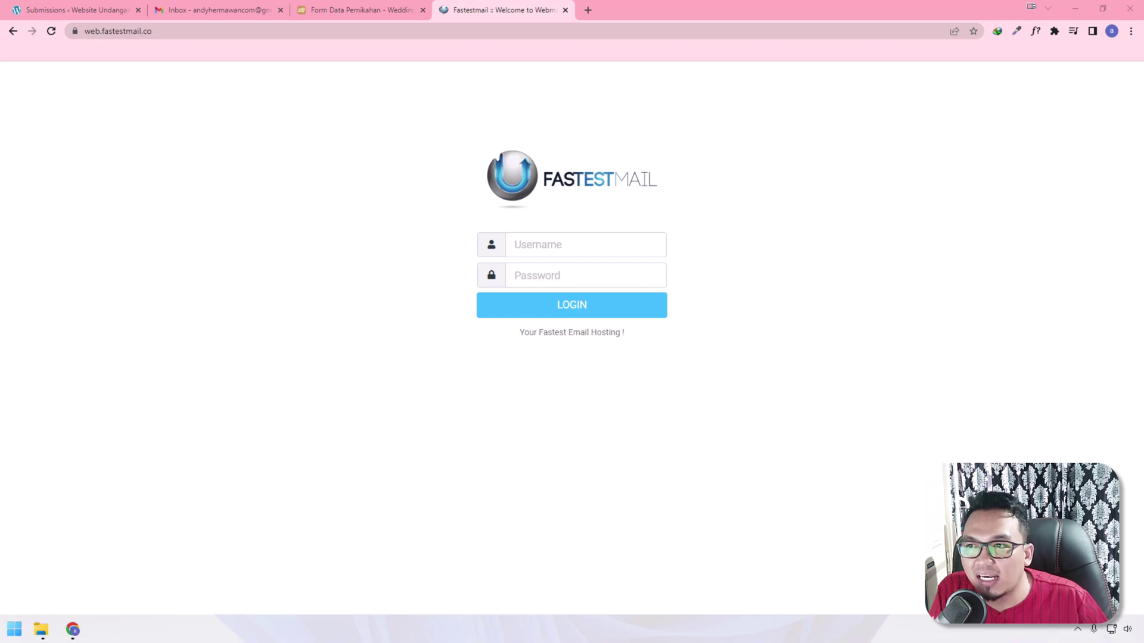
Sign in to the site's Fastestmail mailbox, check the empty Inbox, and return to WordPress Submissions
{"action": "left_click", "coordinate": [588, 247]}
{"action": "key", "text": "ctrl+v"}
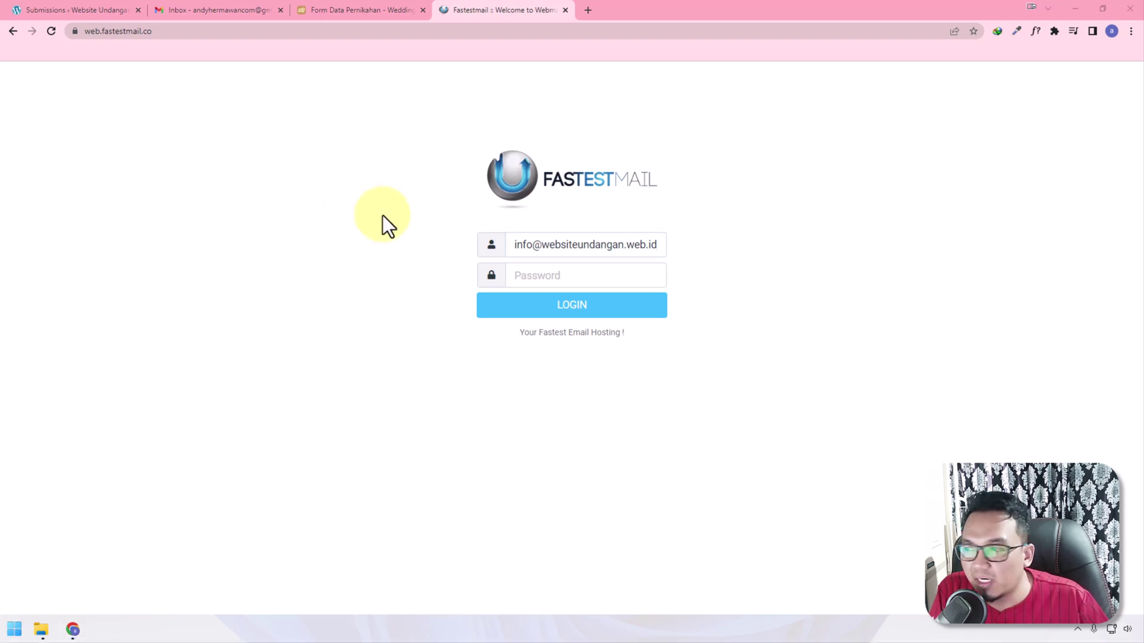
{"action": "left_click", "coordinate": [582, 275]}
{"action": "key", "text": "ctrl+v"}
{"action": "left_click", "coordinate": [761, 291]}
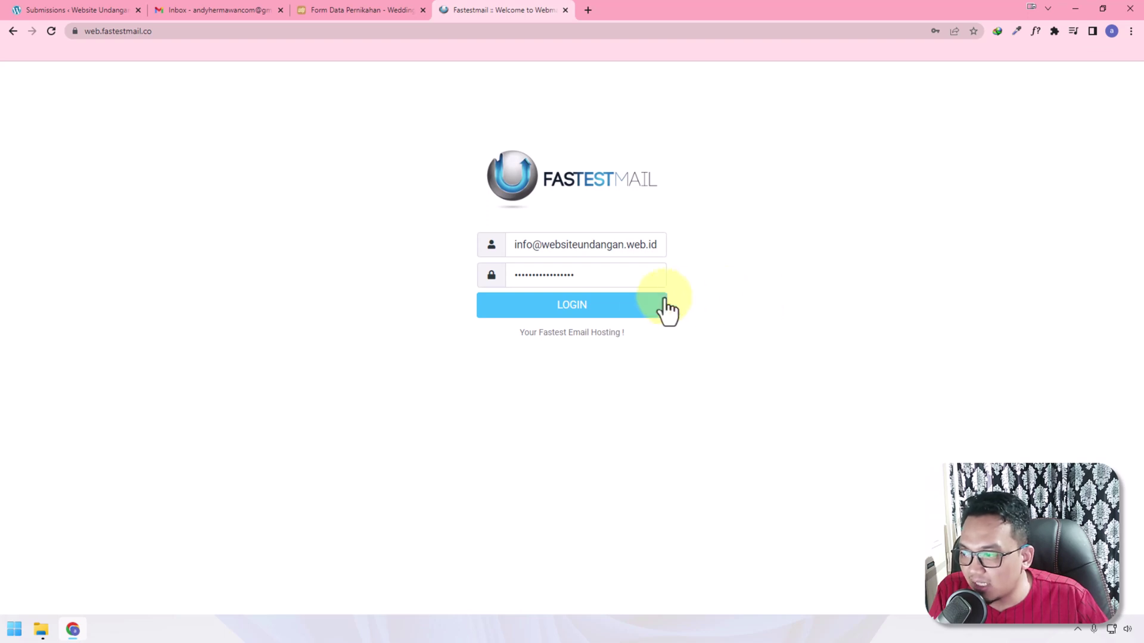
{"action": "left_click", "coordinate": [642, 304]}
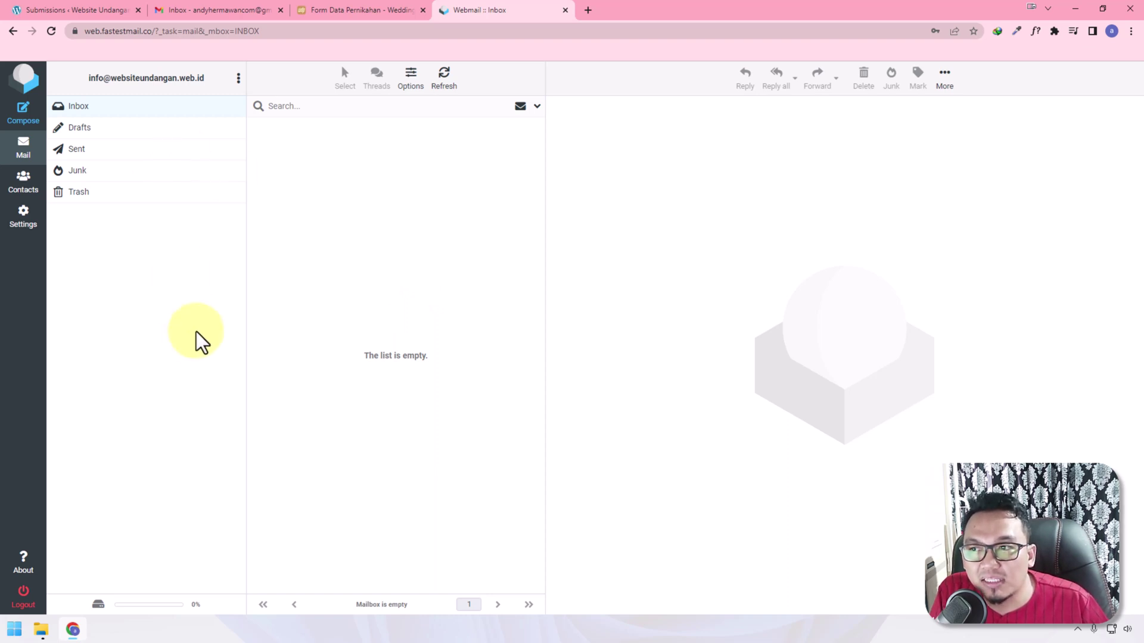
{"action": "left_click_drag", "start_coordinate": [212, 77], "coordinate": [109, 79]}
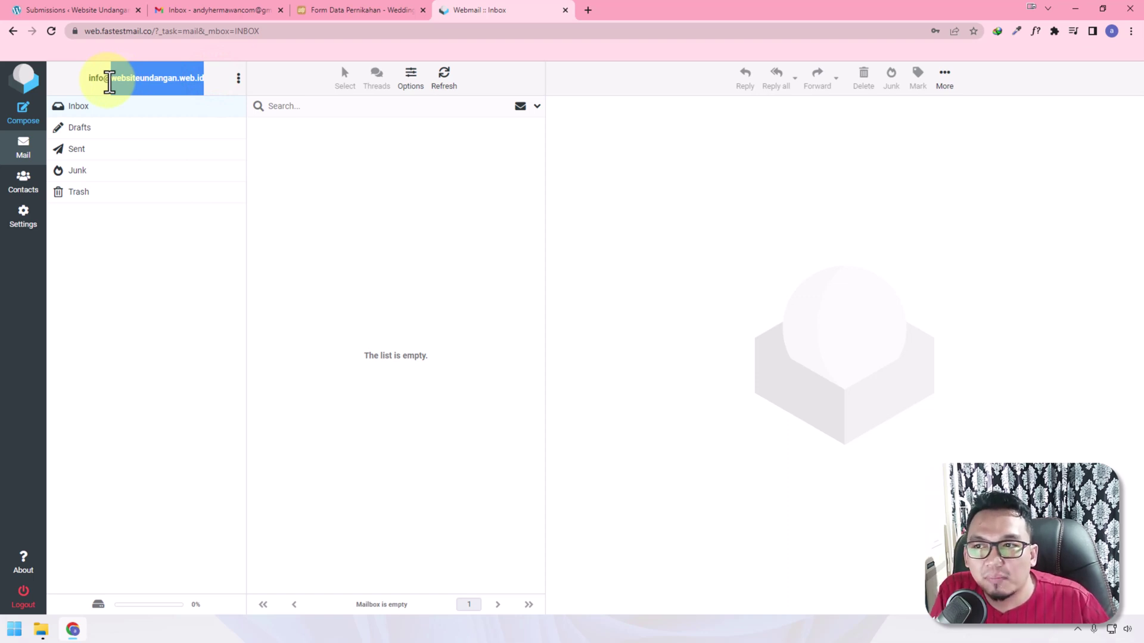
{"action": "left_click", "coordinate": [88, 7]}
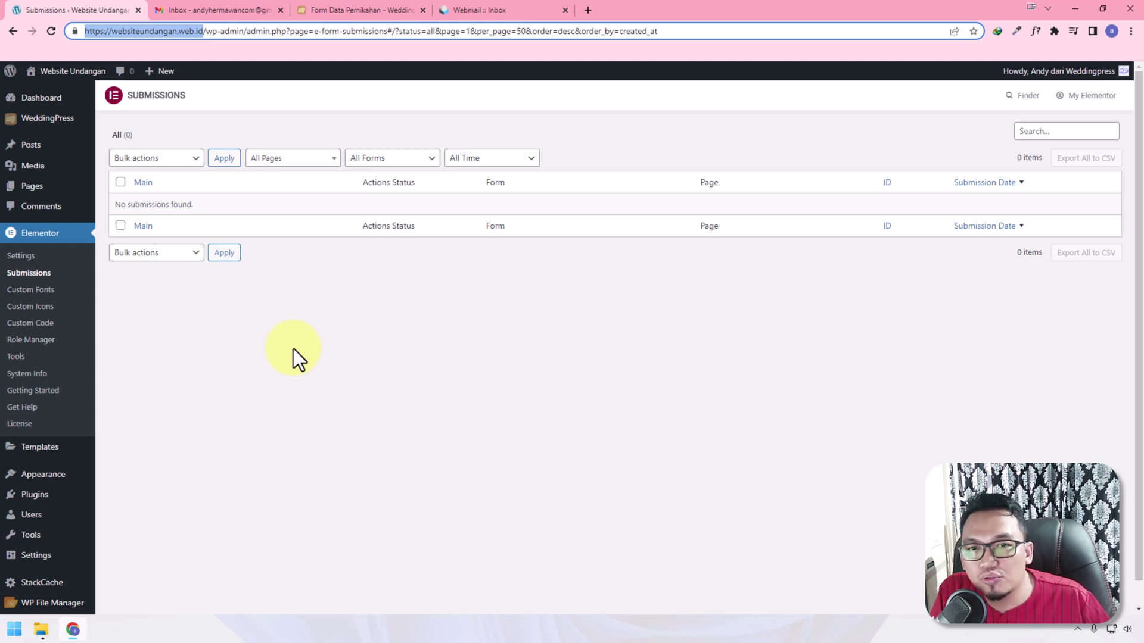
Publish a new page 'Form Data' using the Elementor Canvas template and open it in Elementor
{"action": "mouse_move", "coordinate": [36, 184]}
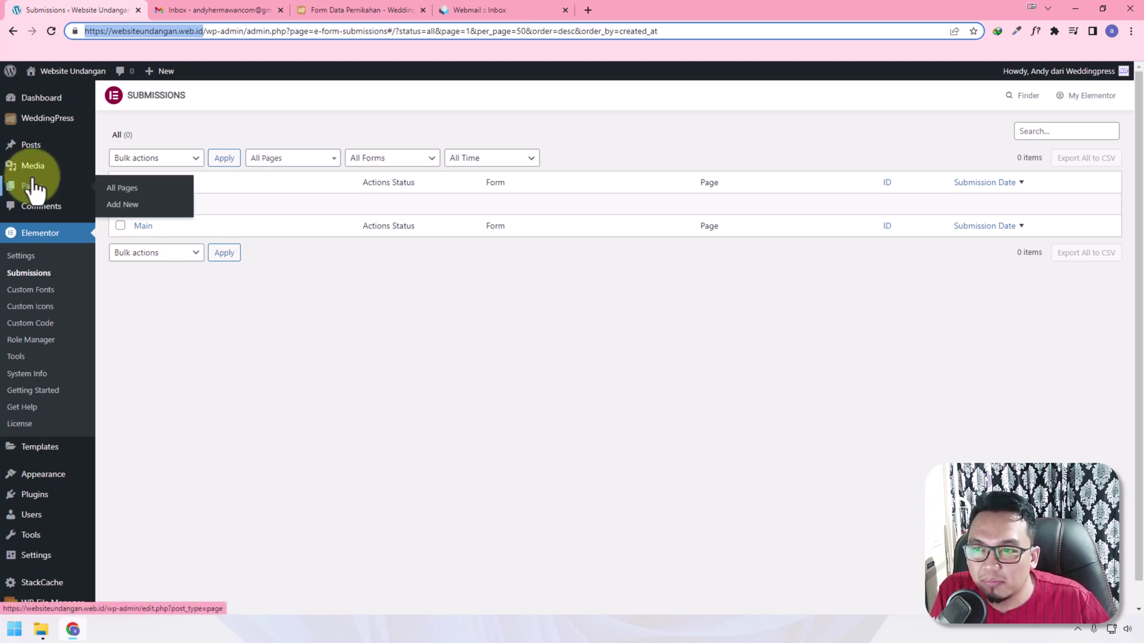
{"action": "left_click", "coordinate": [125, 205]}
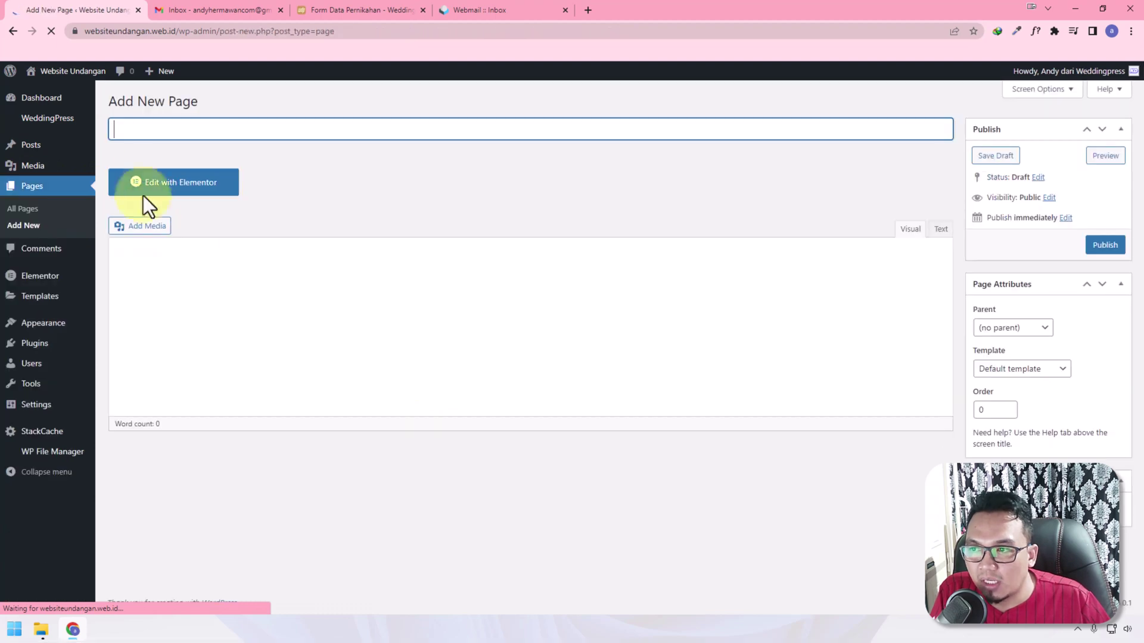
{"action": "left_click", "coordinate": [154, 125]}
{"action": "type", "text": "Fo"}
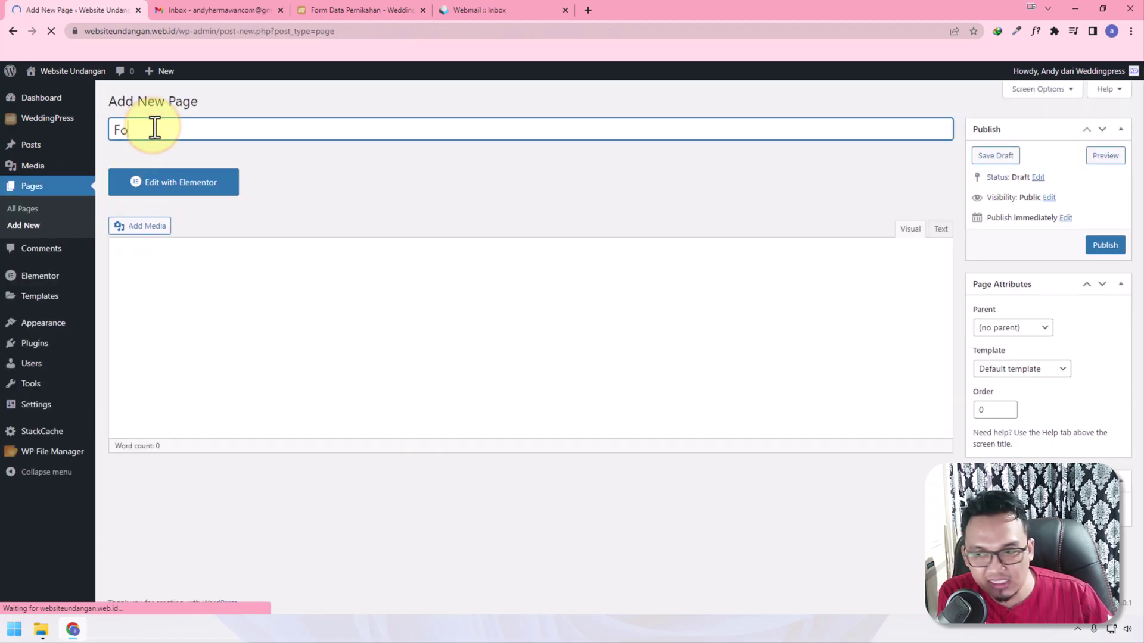
{"action": "type", "text": "rm Data"}
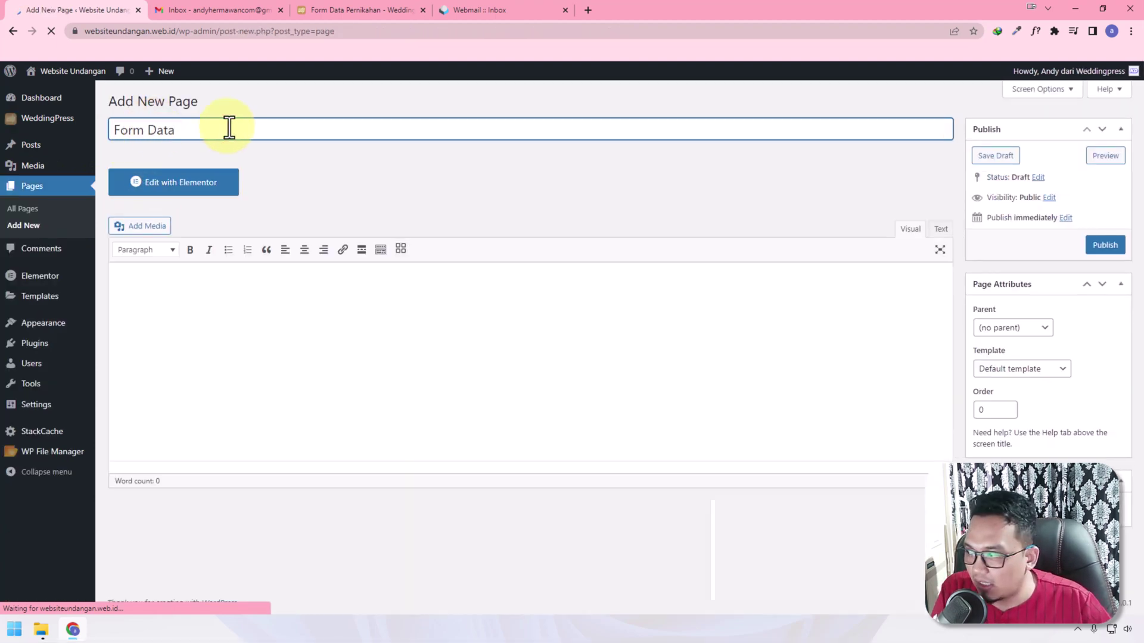
{"action": "left_click", "coordinate": [1012, 369]}
{"action": "left_click", "coordinate": [1019, 396]}
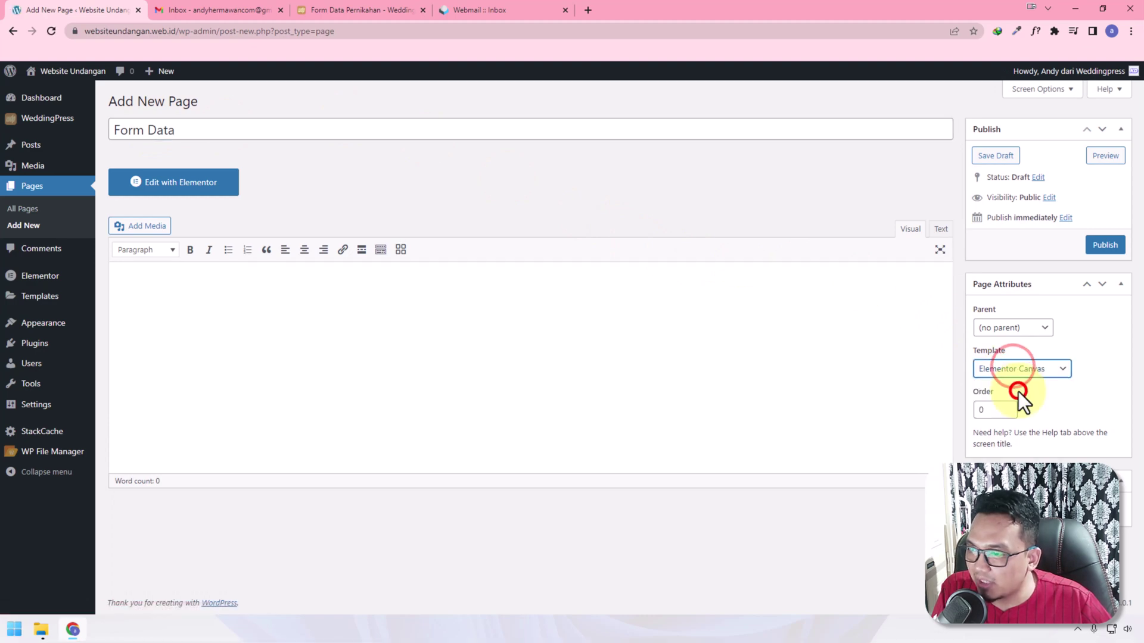
{"action": "left_click", "coordinate": [1112, 246]}
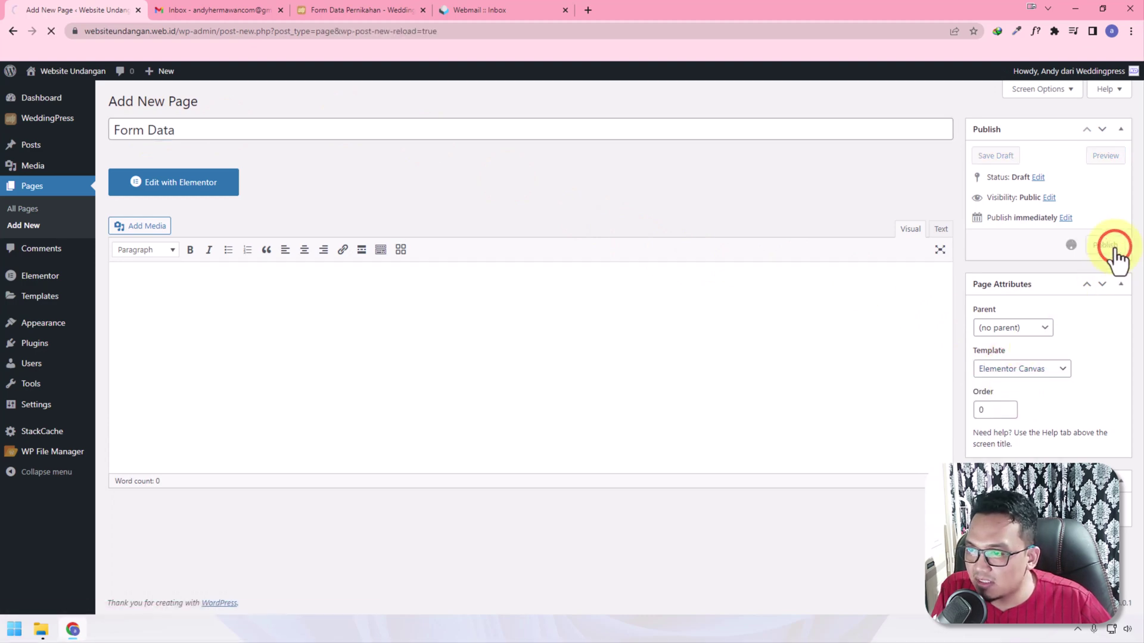
{"action": "left_click", "coordinate": [210, 220]}
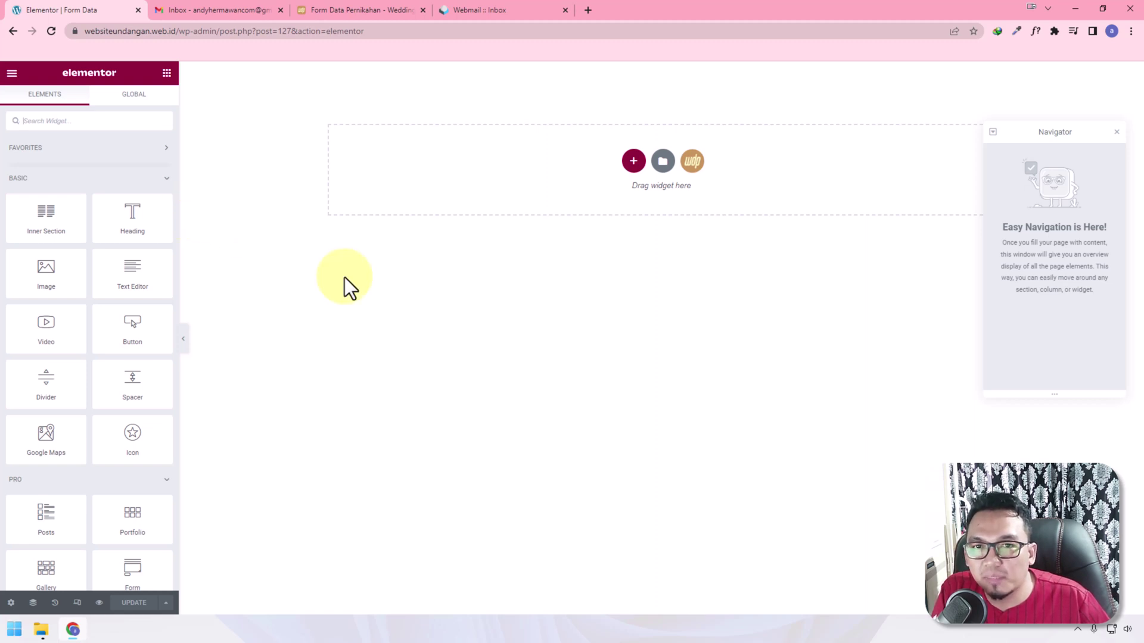
Insert the Form Data Pernikahan block from the WeddingPress library's Others > Fitur section
{"action": "left_click", "coordinate": [692, 161]}
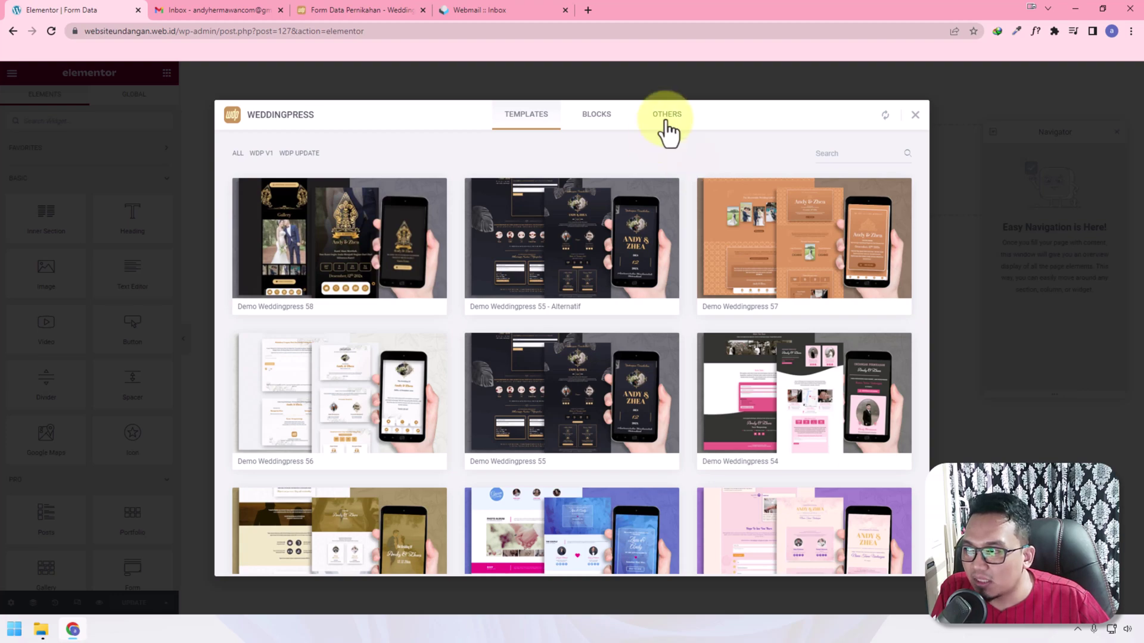
{"action": "left_click", "coordinate": [666, 119]}
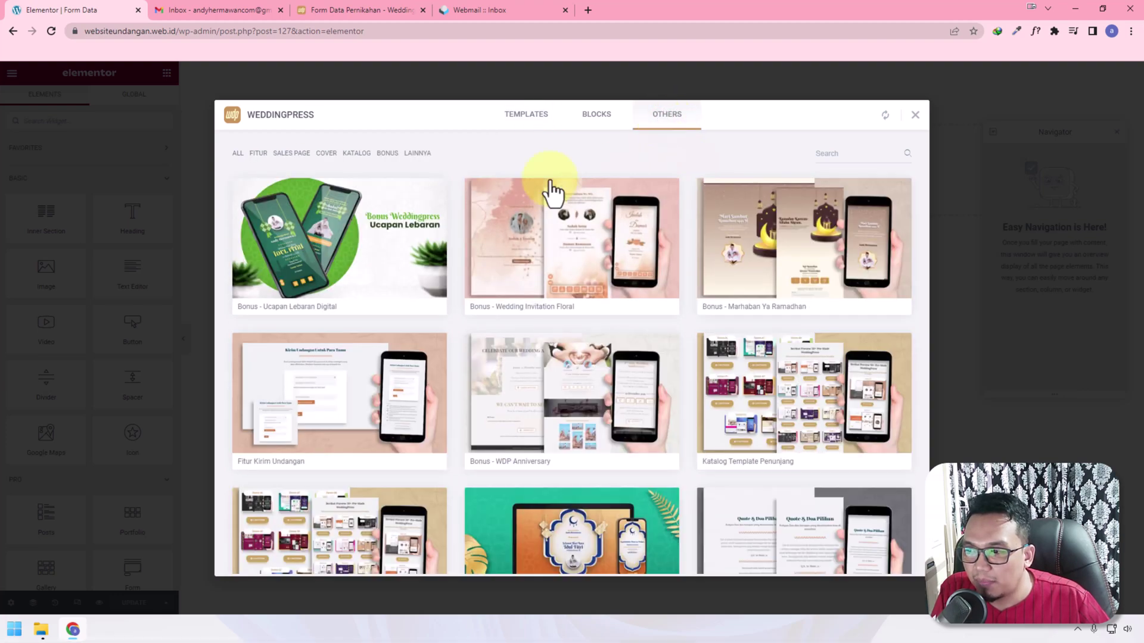
{"action": "left_click", "coordinate": [262, 153]}
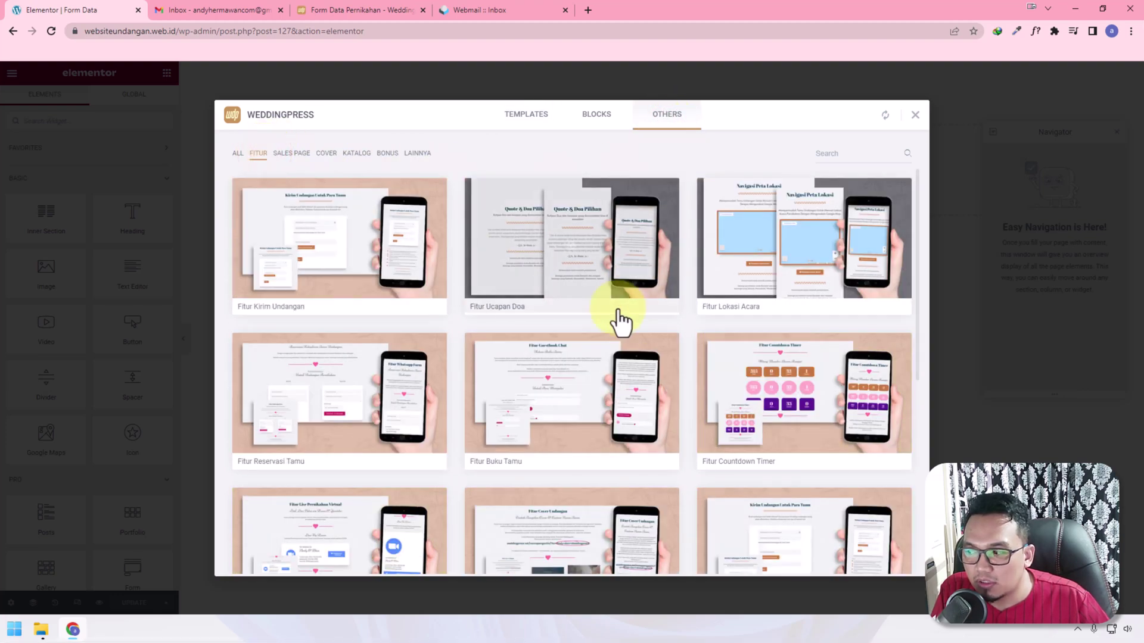
{"action": "scroll", "coordinate": [625, 322], "scroll_direction": "down", "scroll_amount": 6}
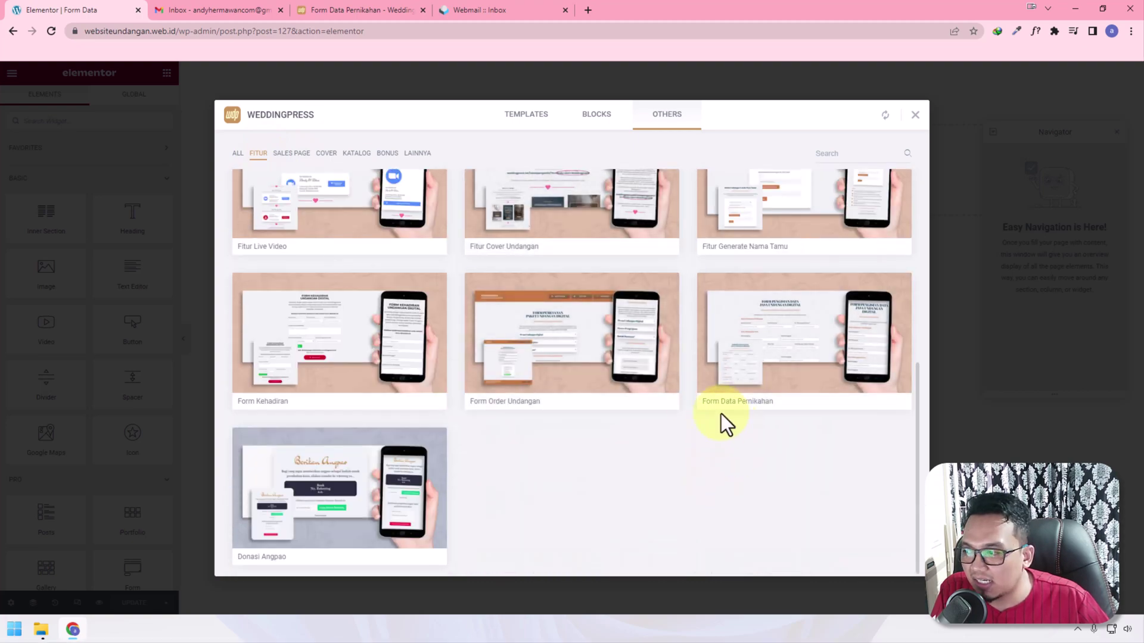
{"action": "left_click", "coordinate": [727, 405]}
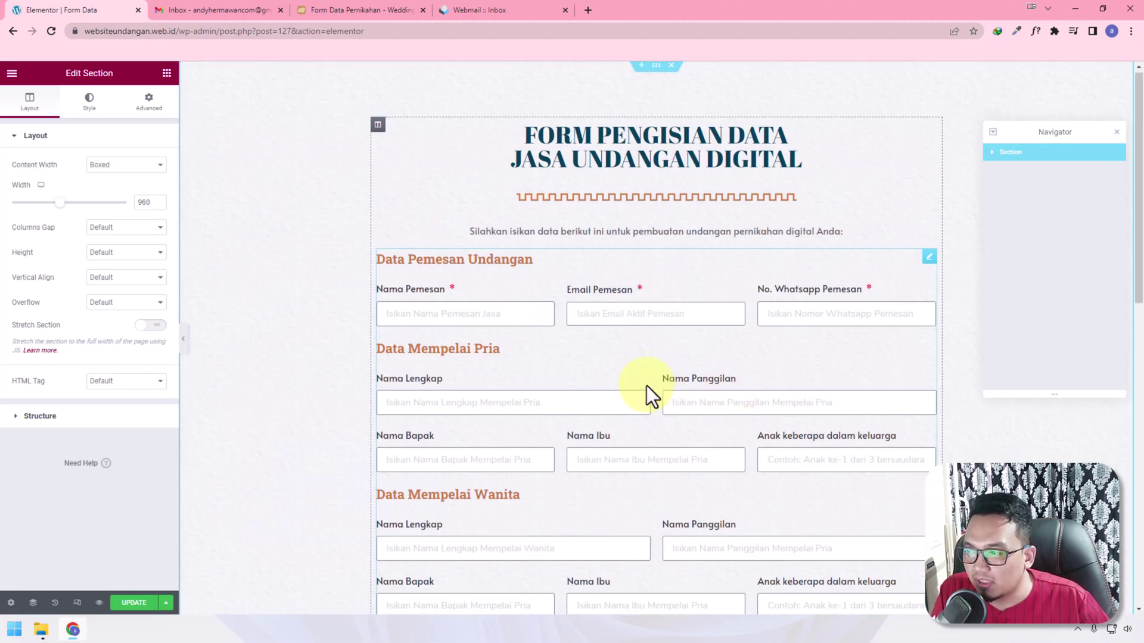
Open the inserted form widget's settings, with form name formdata
{"action": "scroll", "coordinate": [651, 395], "scroll_direction": "down", "scroll_amount": 10}
{"action": "scroll", "coordinate": [646, 385], "scroll_direction": "up", "scroll_amount": 10}
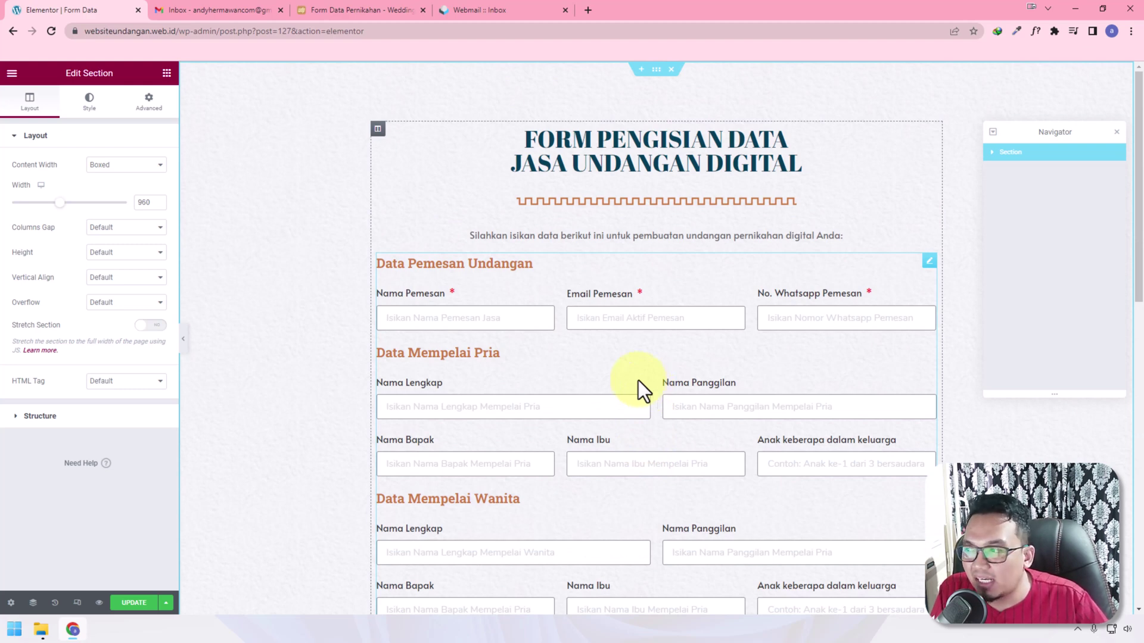
{"action": "left_click", "coordinate": [928, 263]}
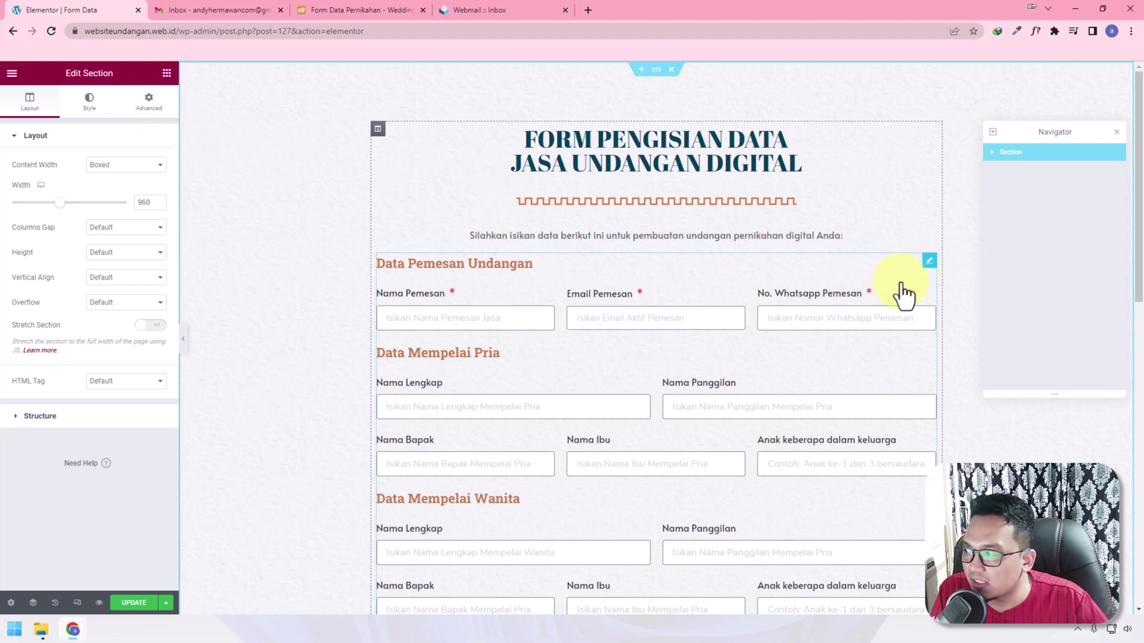
{"action": "left_click", "coordinate": [930, 261]}
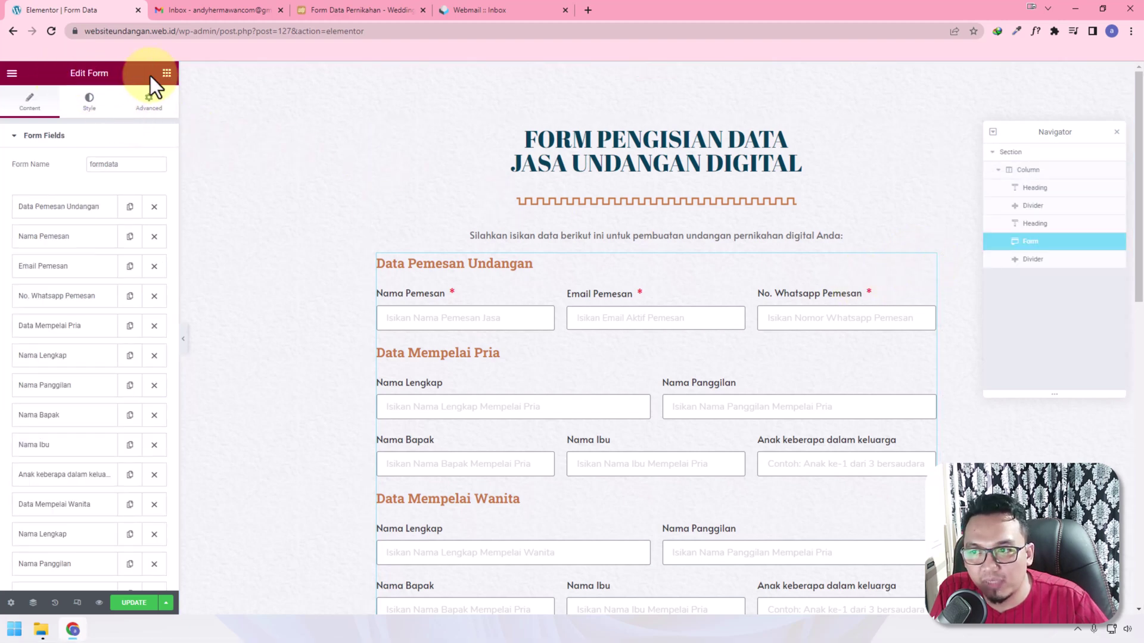
{"action": "double_click", "coordinate": [133, 164]}
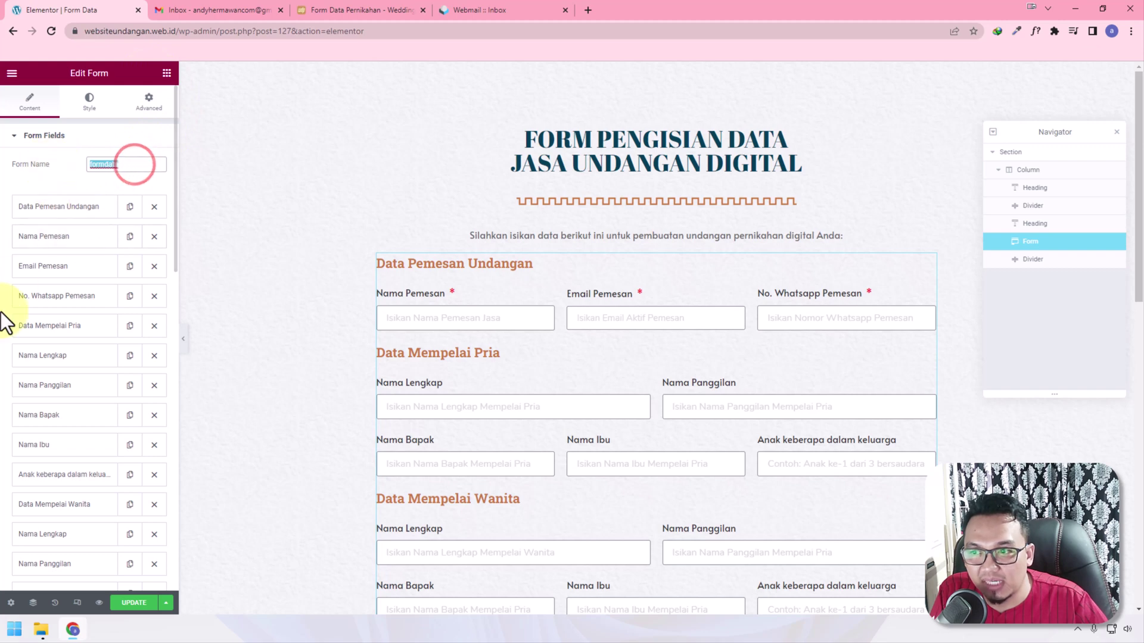
{"action": "scroll", "coordinate": [77, 304], "scroll_direction": "down", "scroll_amount": 15}
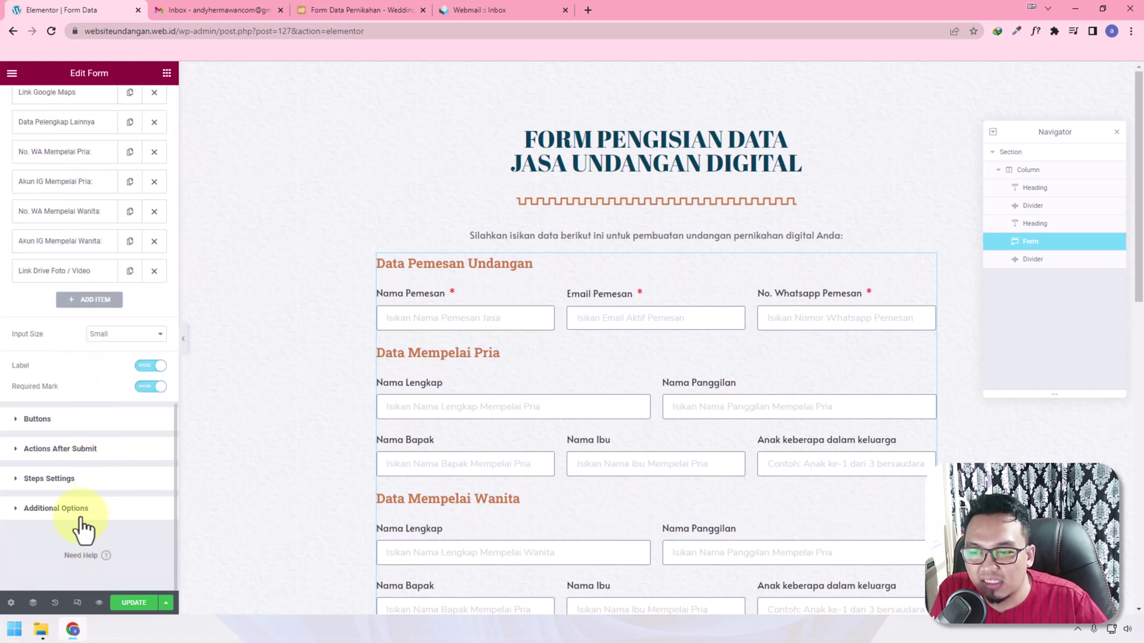
Set the form's Form ID to formdatawebudgnwebid under Additional Options
{"action": "left_click", "coordinate": [83, 506]}
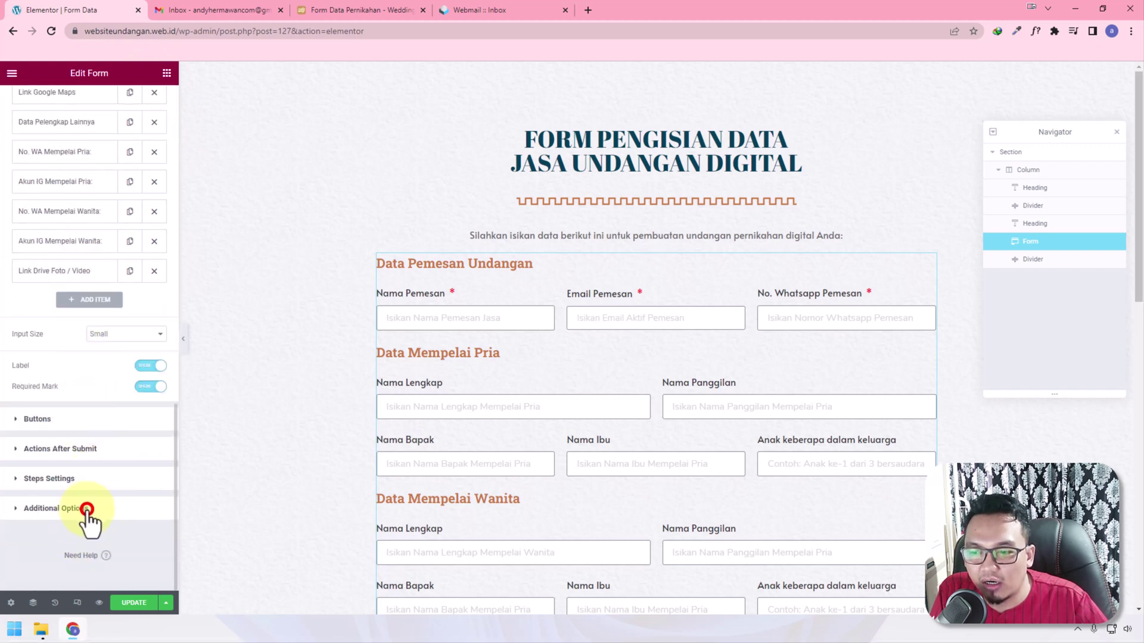
{"action": "left_click", "coordinate": [51, 511]}
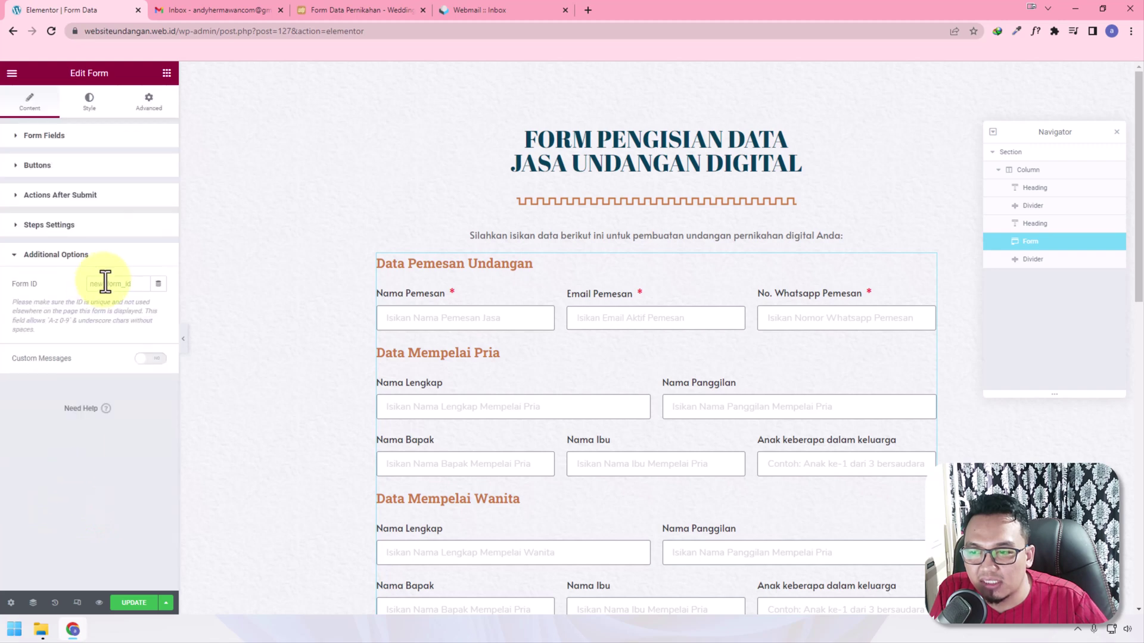
{"action": "left_click", "coordinate": [123, 282]}
{"action": "type", "text": "formdata"}
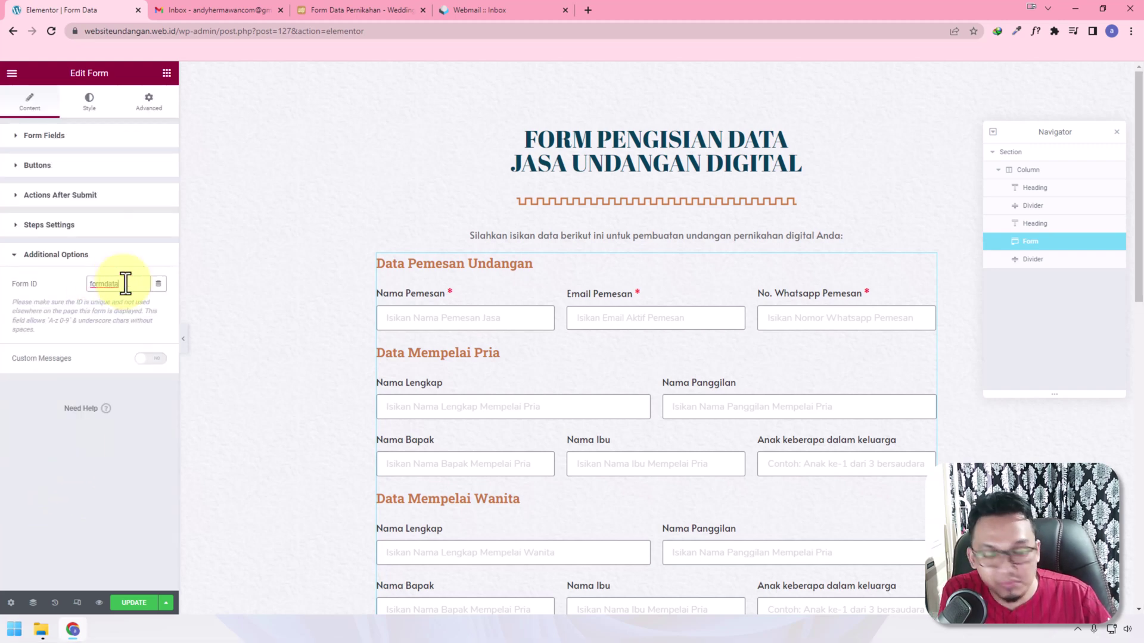
{"action": "type", "text": "w"}
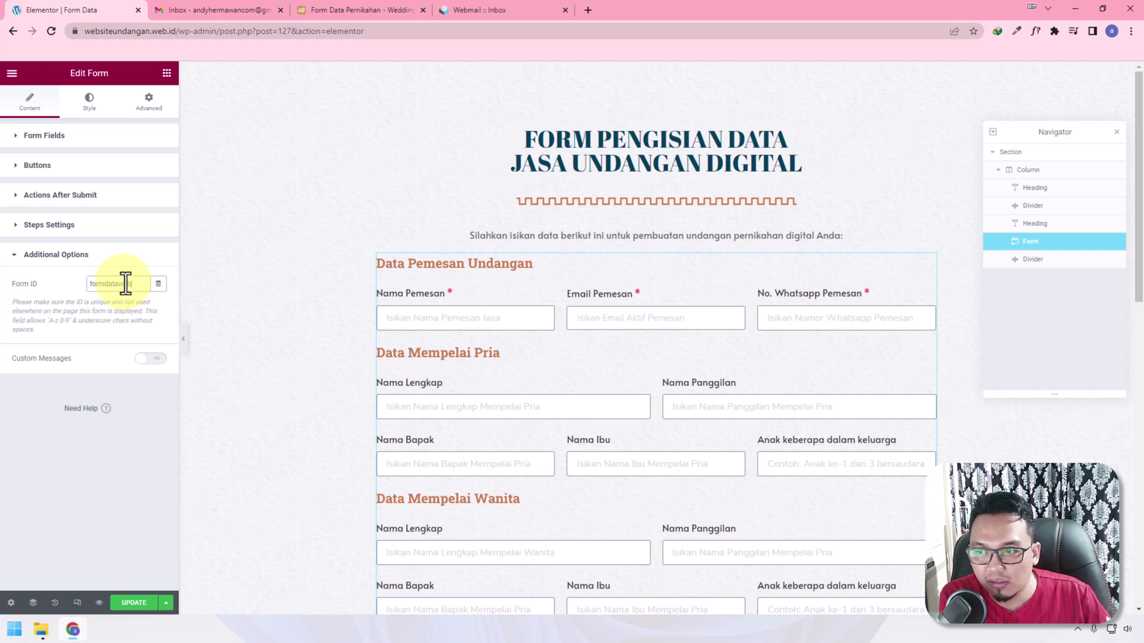
{"action": "type", "text": "ebudg"}
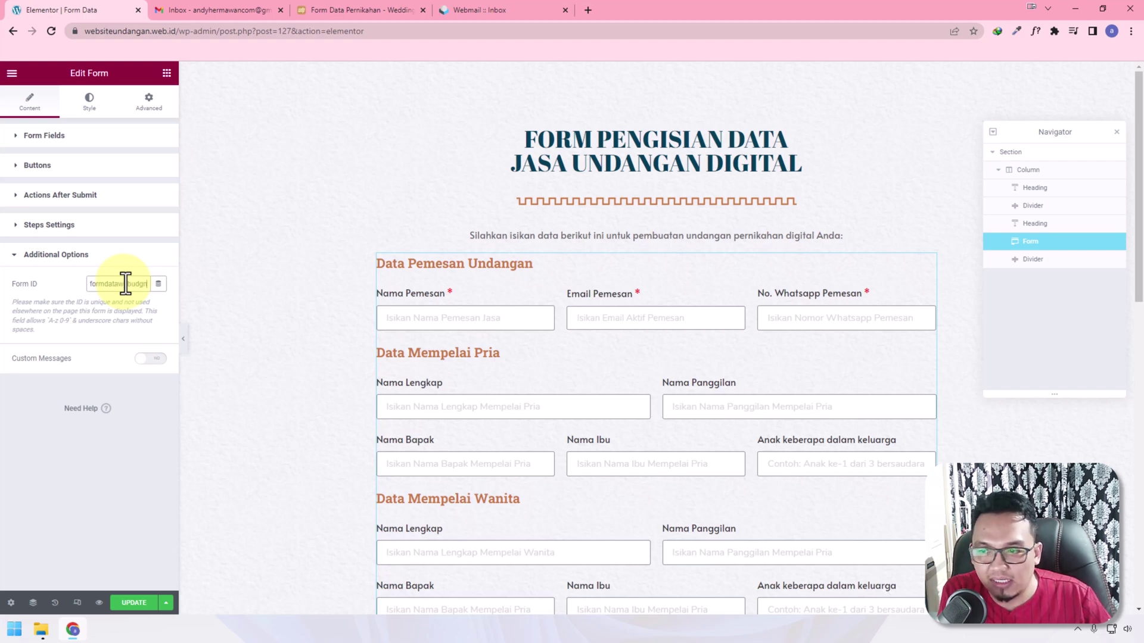
{"action": "type", "text": "nwebid"}
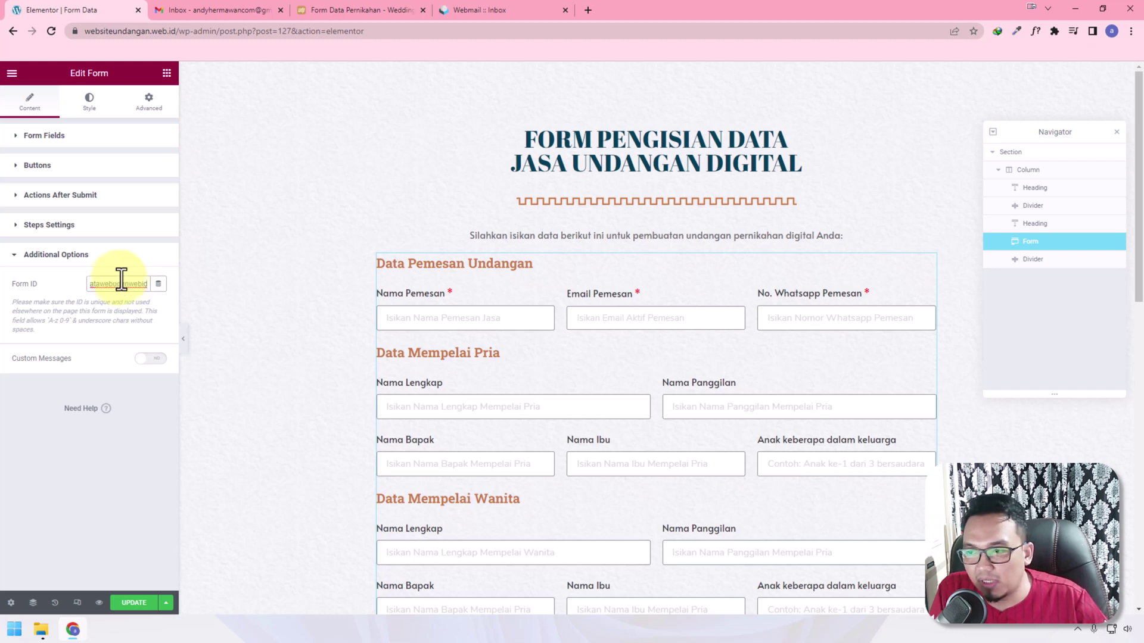
{"action": "double_click", "coordinate": [125, 283]}
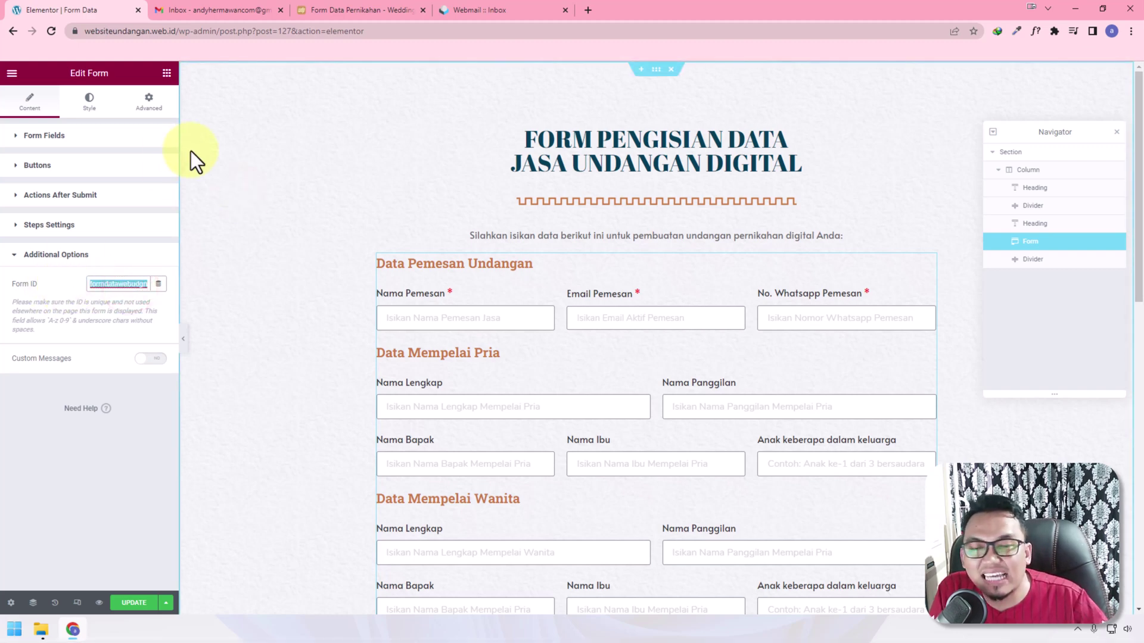
{"action": "left_click", "coordinate": [128, 286]}
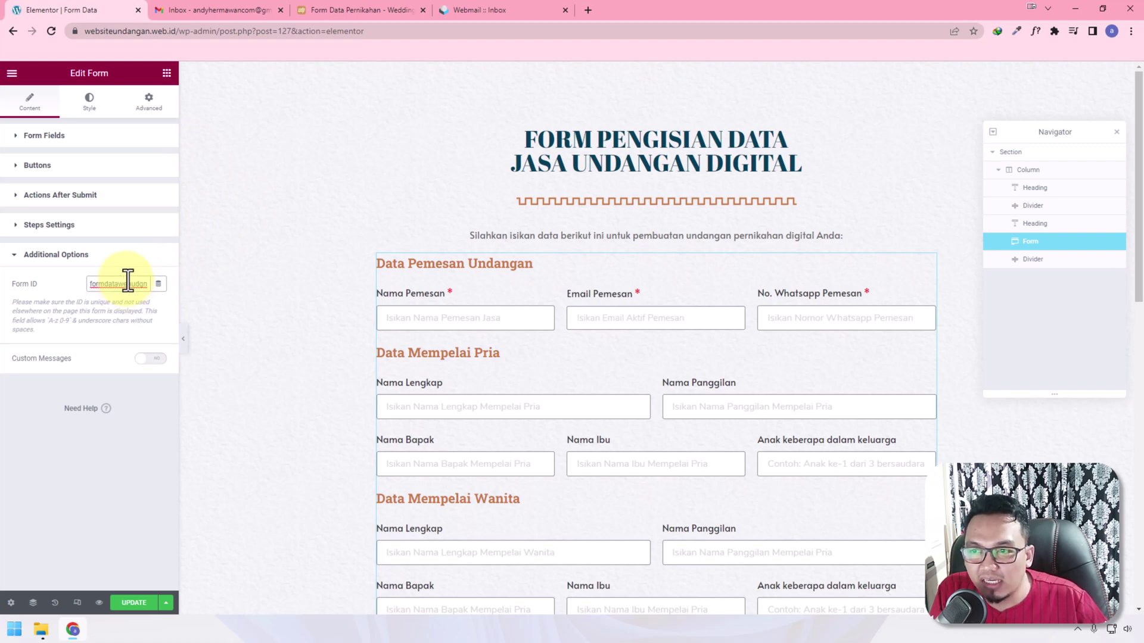
{"action": "left_click", "coordinate": [81, 137]}
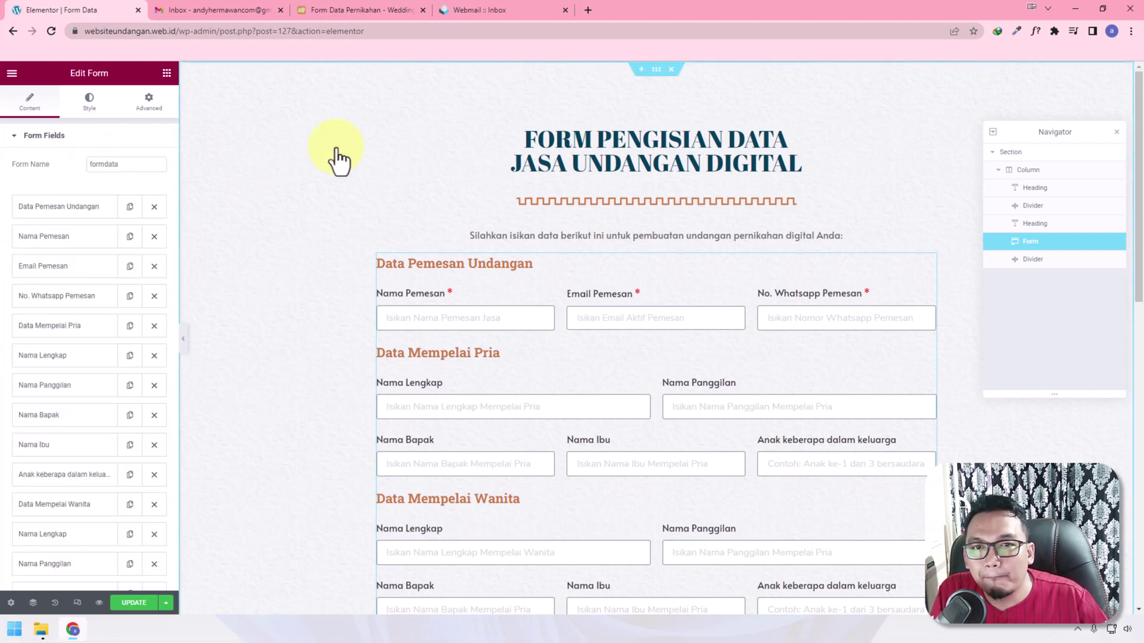
{"action": "scroll", "coordinate": [149, 400], "scroll_direction": "down", "scroll_amount": 15}
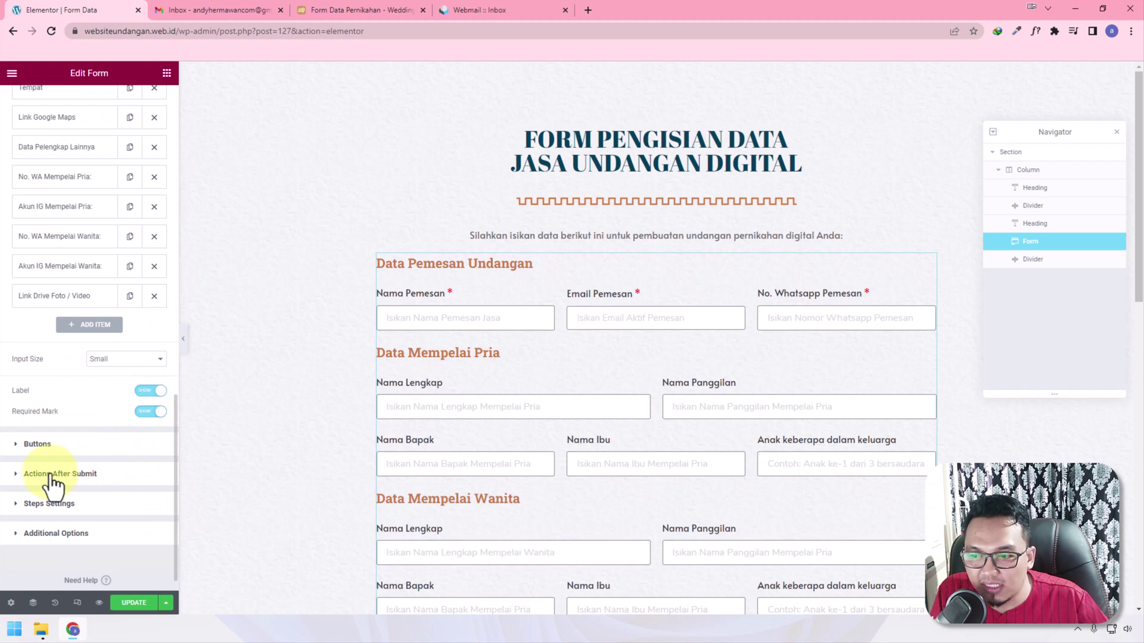
{"action": "left_click", "coordinate": [52, 477]}
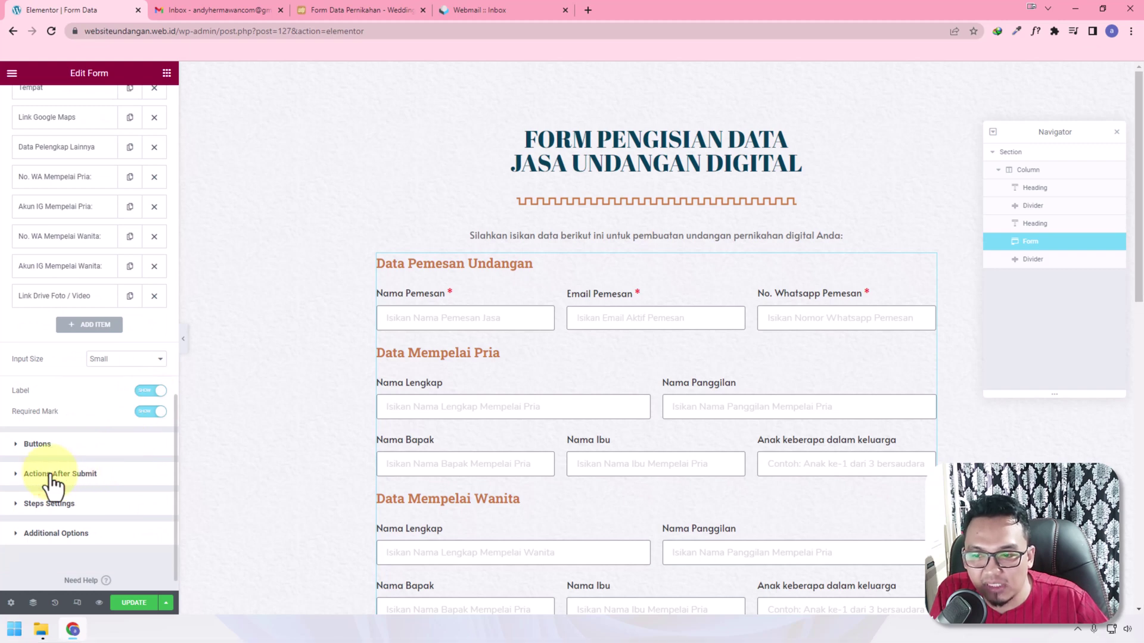
Add Collect Submissions, Email and Email 2 as the form's after-submit actions
{"action": "left_click", "coordinate": [22, 238]}
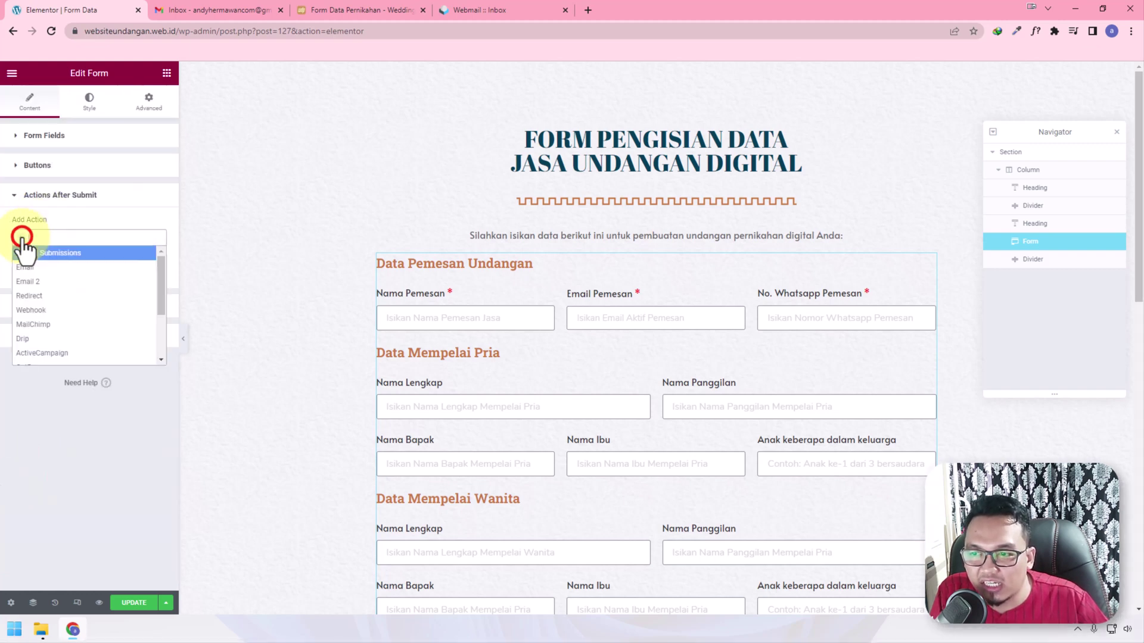
{"action": "left_click", "coordinate": [46, 255]}
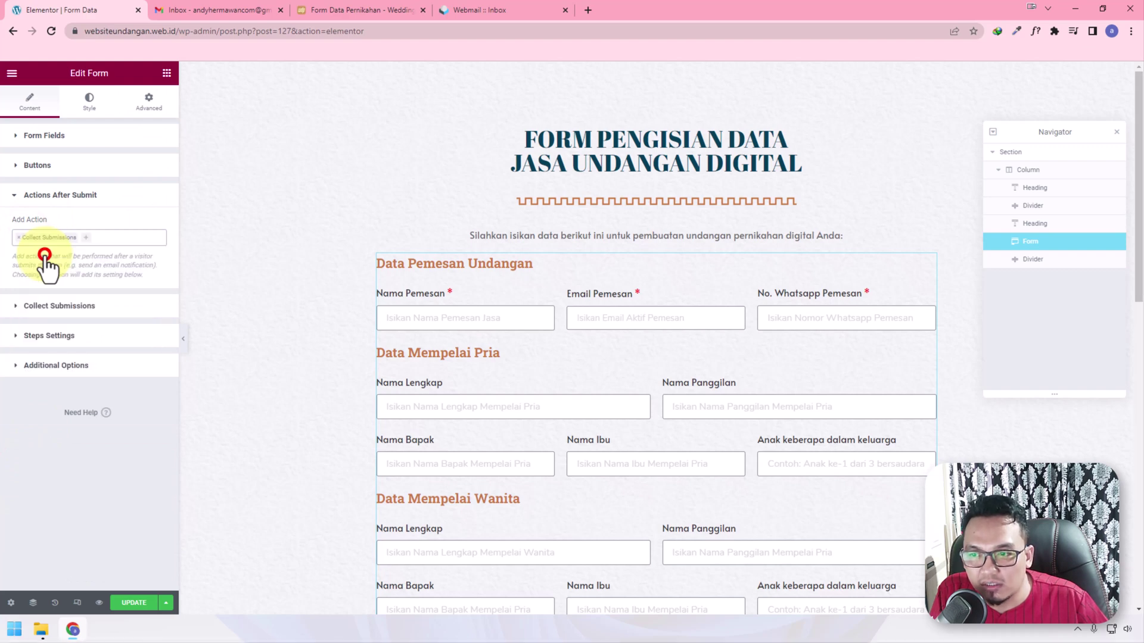
{"action": "left_click", "coordinate": [96, 240]}
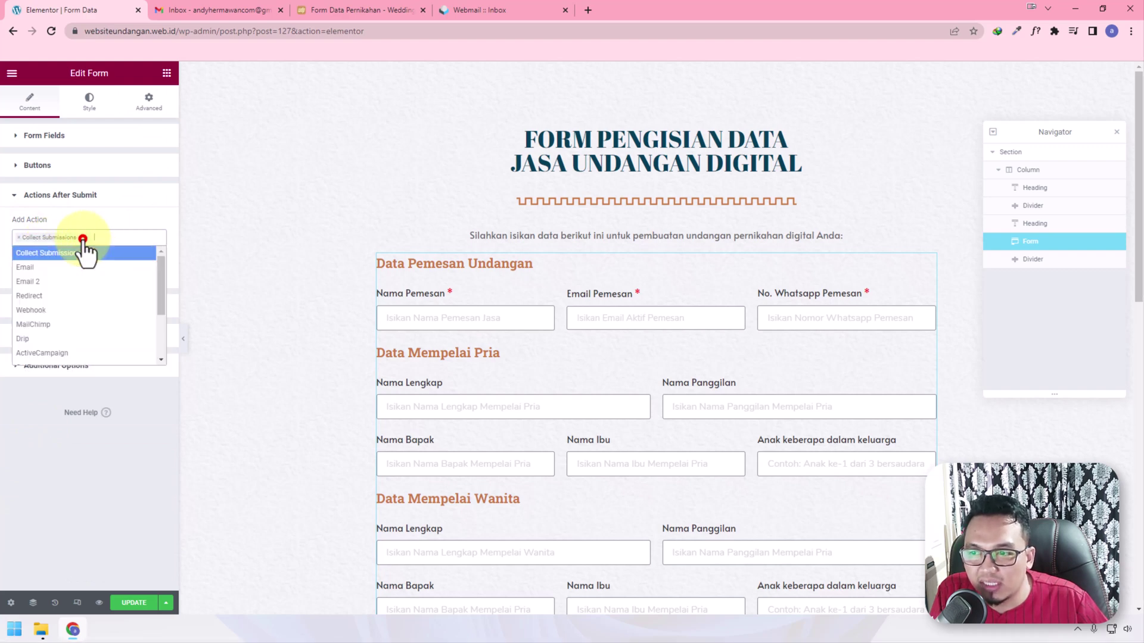
{"action": "left_click", "coordinate": [47, 269]}
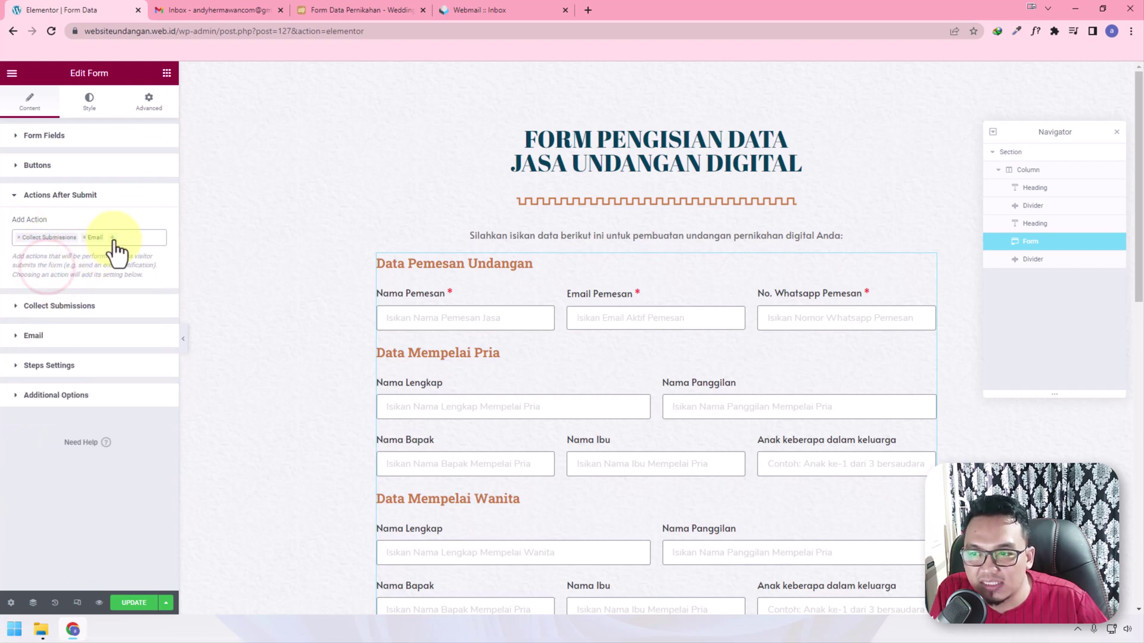
{"action": "left_click", "coordinate": [111, 239]}
{"action": "left_click", "coordinate": [61, 281]}
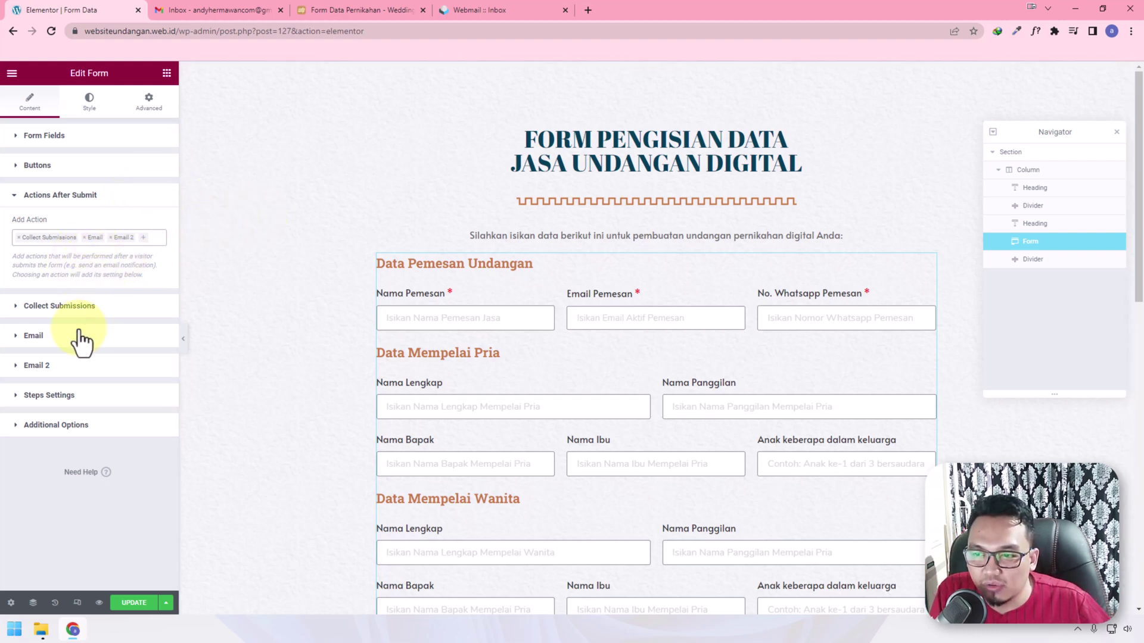
Review the Collect Submissions note on where submissions are saved
{"action": "left_click", "coordinate": [33, 336]}
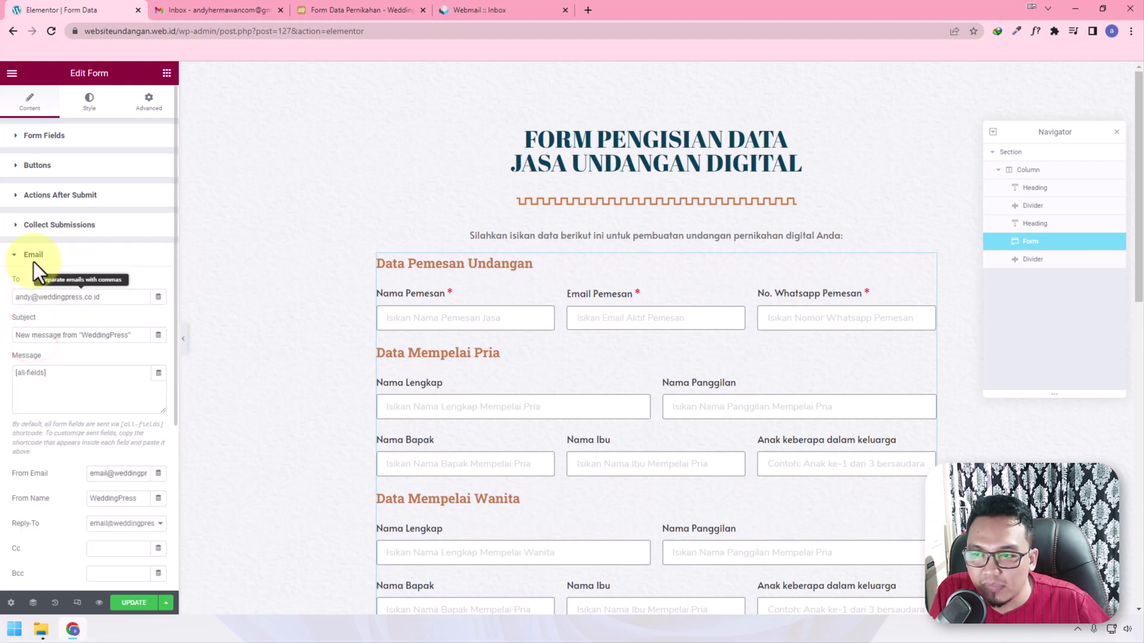
{"action": "left_click", "coordinate": [34, 224]}
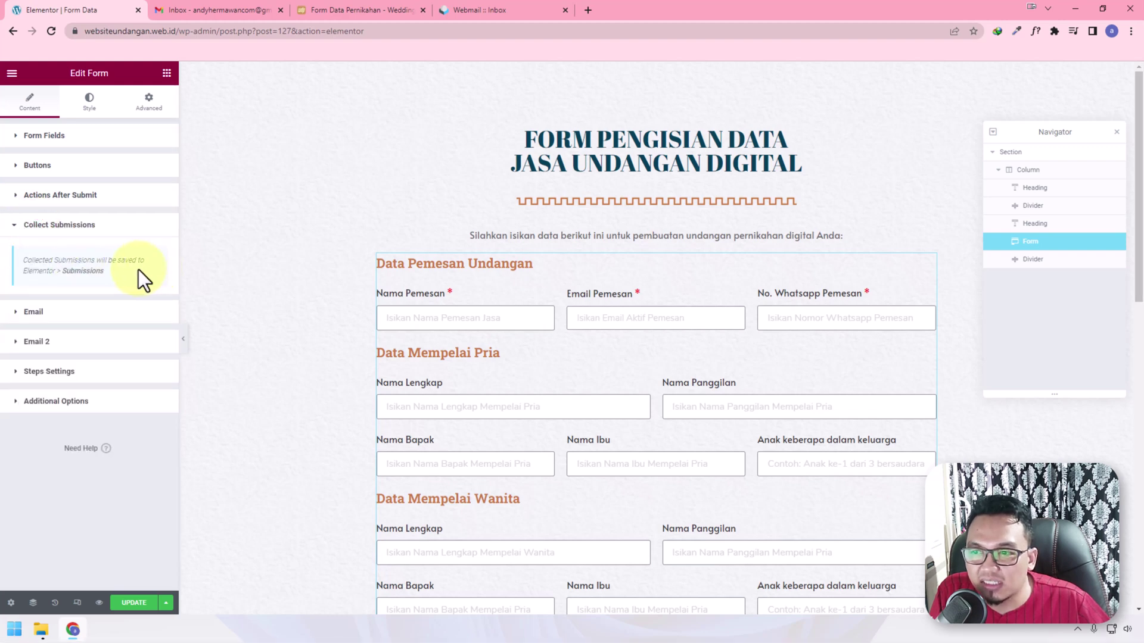
{"action": "left_click_drag", "start_coordinate": [119, 270], "coordinate": [19, 273]}
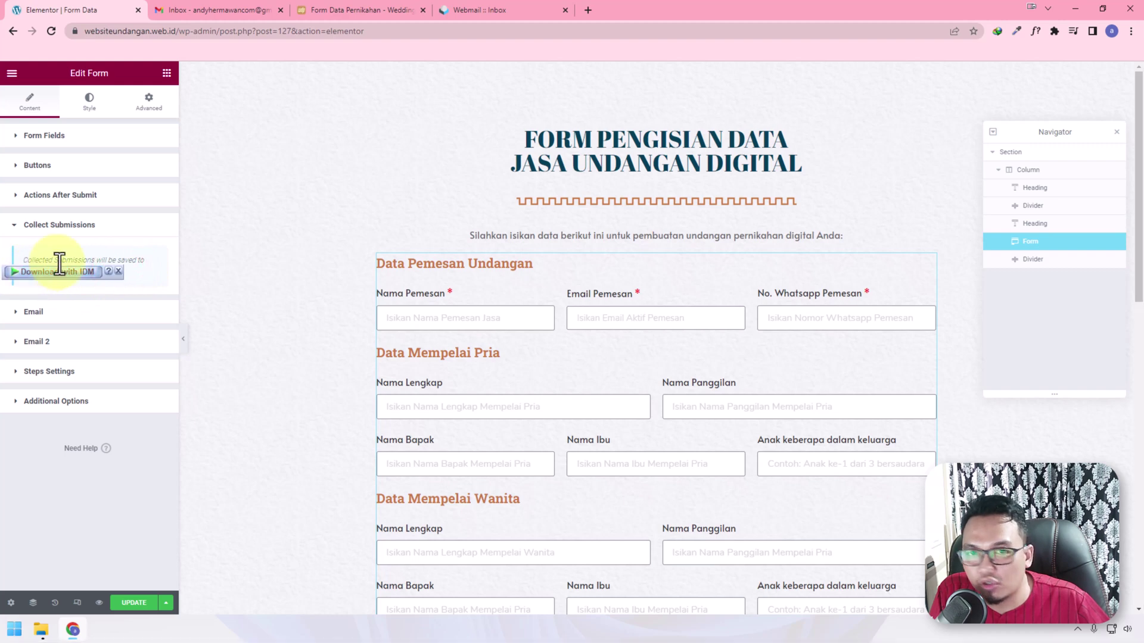
{"action": "left_click", "coordinate": [235, 306]}
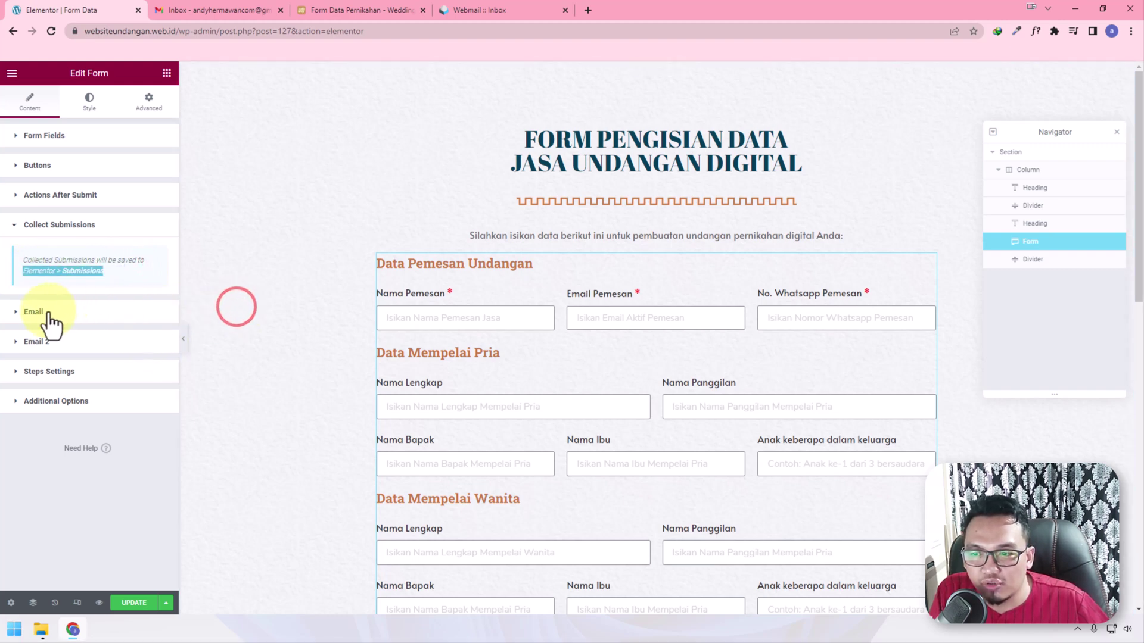
Replace the admin Email's To recipient with the site's info mailbox address
{"action": "left_click", "coordinate": [48, 311]}
{"action": "triple_click", "coordinate": [134, 297]}
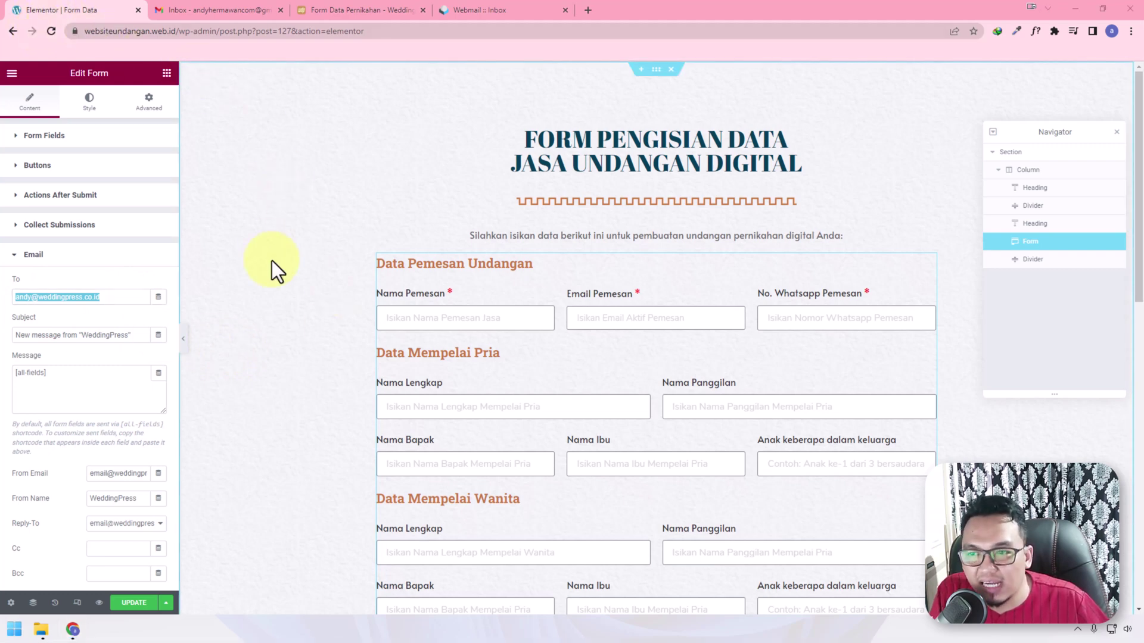
{"action": "left_click", "coordinate": [112, 298]}
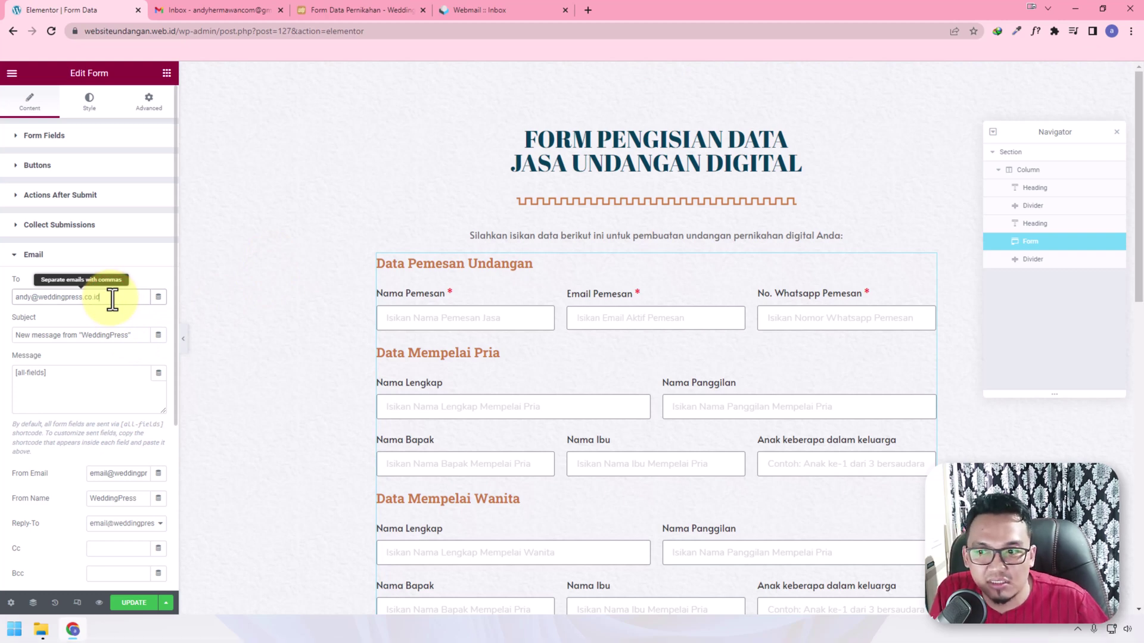
{"action": "key", "text": "ctrl+a"}
{"action": "key", "text": "ctrl+v"}
{"action": "left_click_drag", "start_coordinate": [125, 302], "coordinate": [14, 297]}
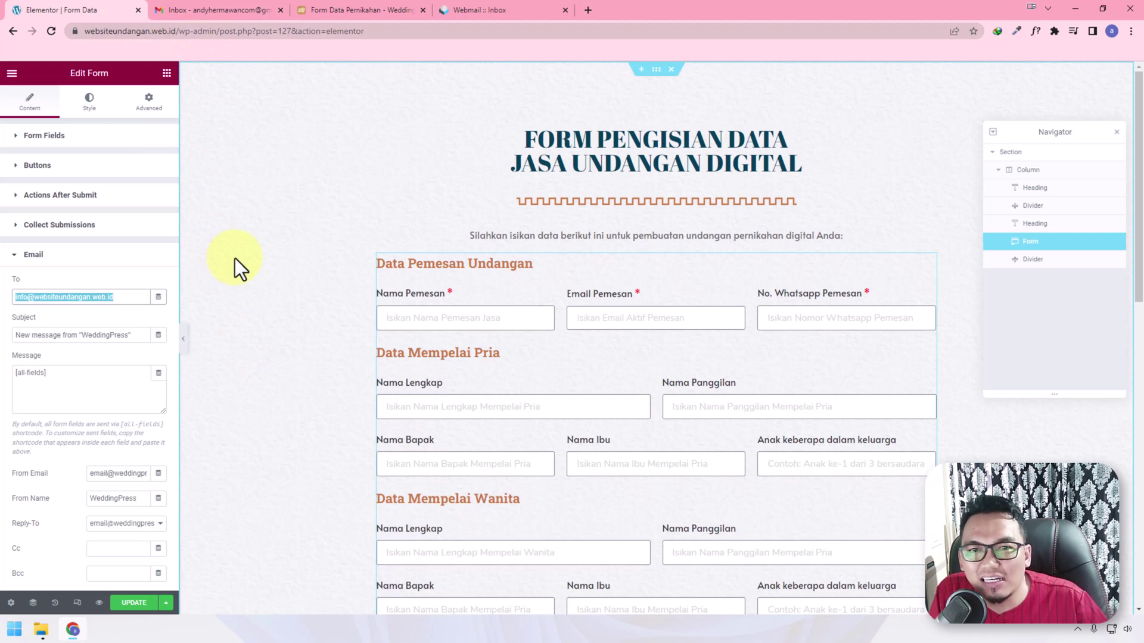
Set the email subject 'Data Pernikahan WebsiteUndanganWEBID' and add it above [all-fields] in Message
{"action": "left_click", "coordinate": [128, 299]}
{"action": "left_click_drag", "start_coordinate": [143, 336], "coordinate": [3, 342]}
{"action": "type", "text": "Data"}
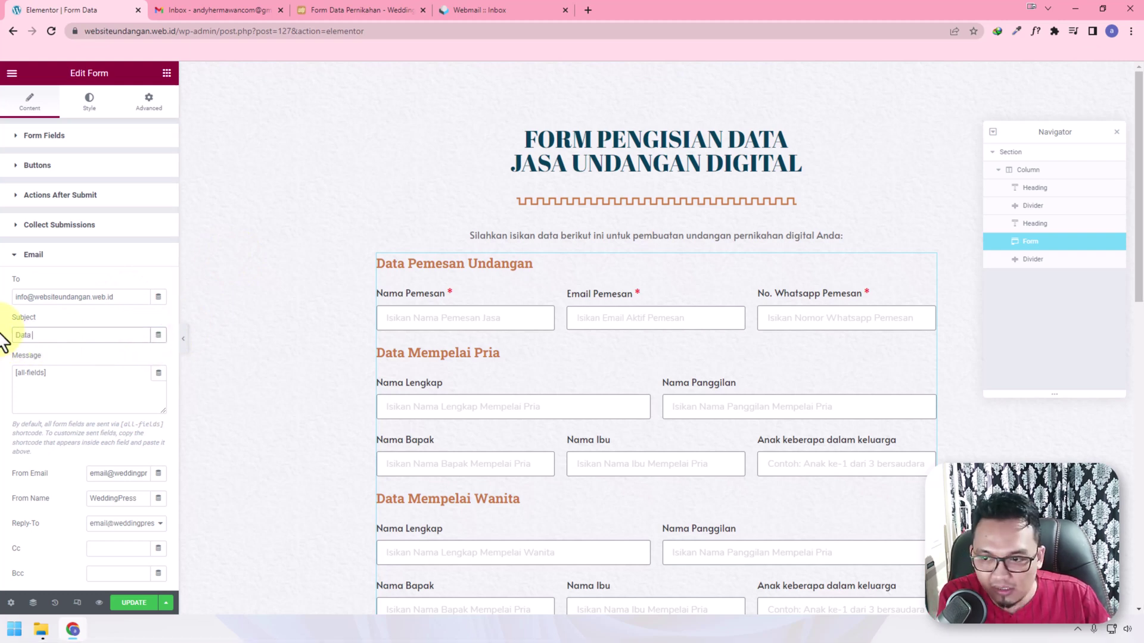
{"action": "type", "text": " Uln"}
{"action": "key", "text": "BackSpace"}
{"action": "key", "text": "BackSpace"}
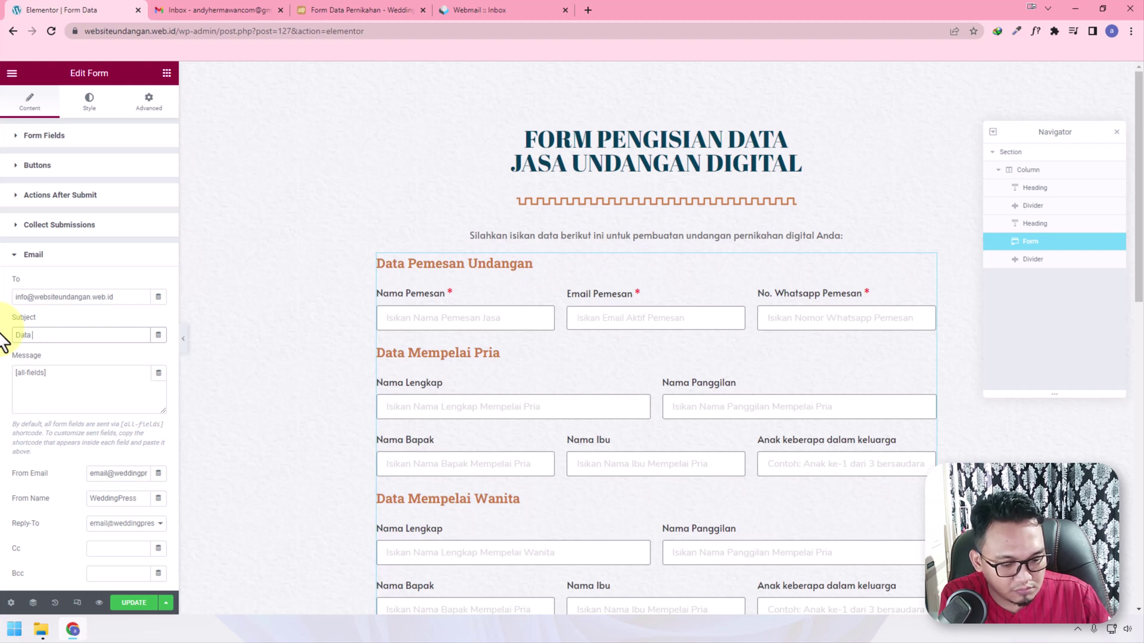
{"action": "type", "text": "ernikahan W"}
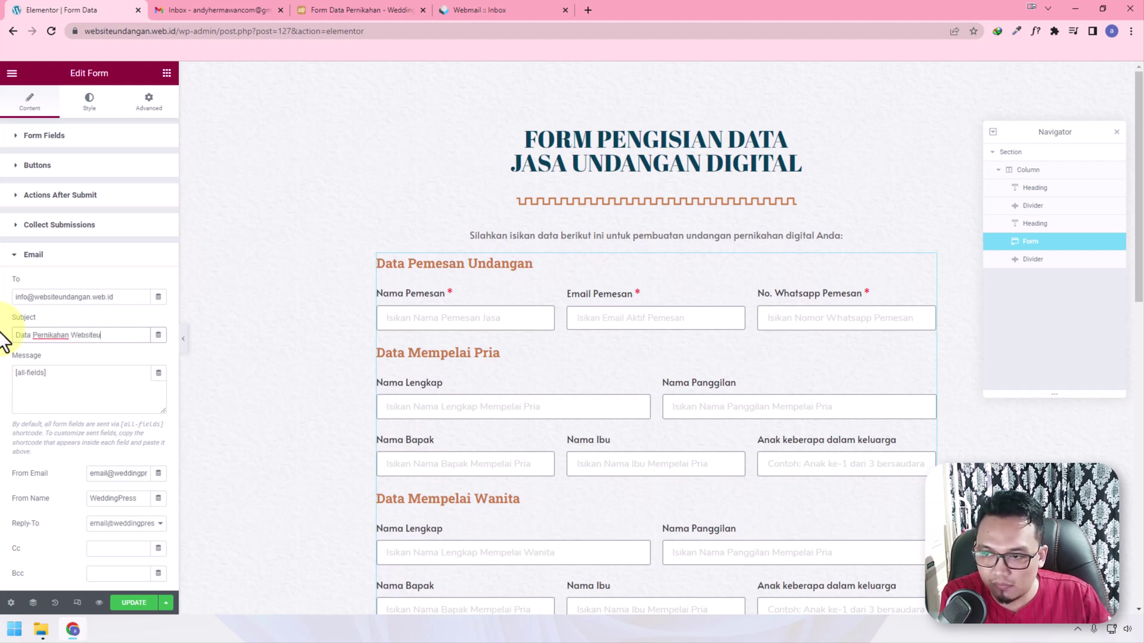
{"action": "type", "text": "ebsiteUndanganWE"}
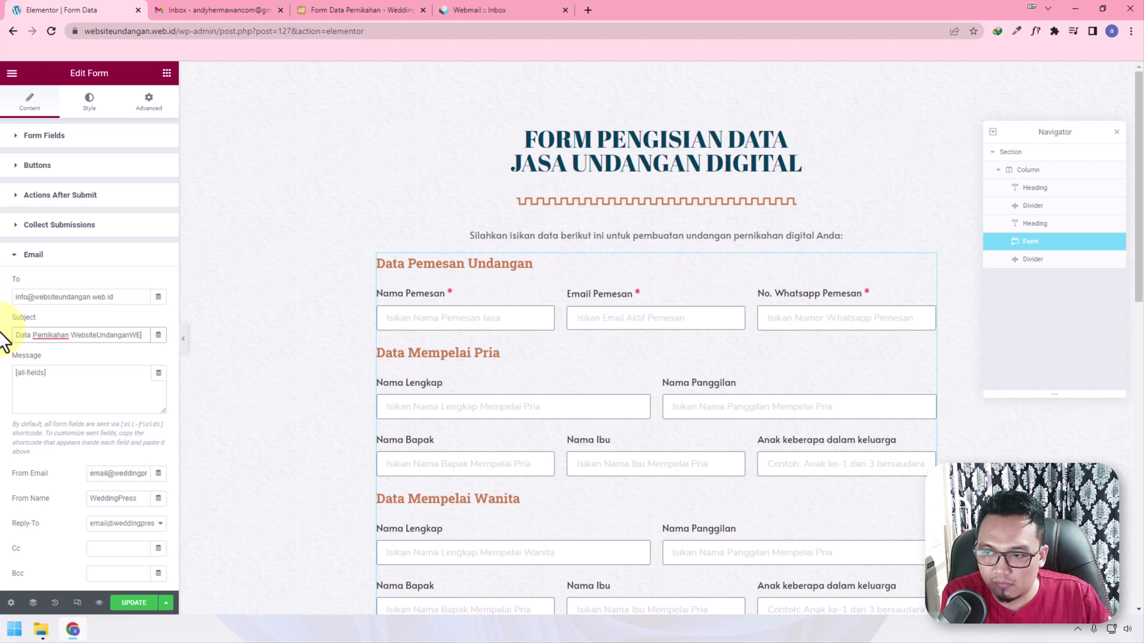
{"action": "type", "text": "BID"}
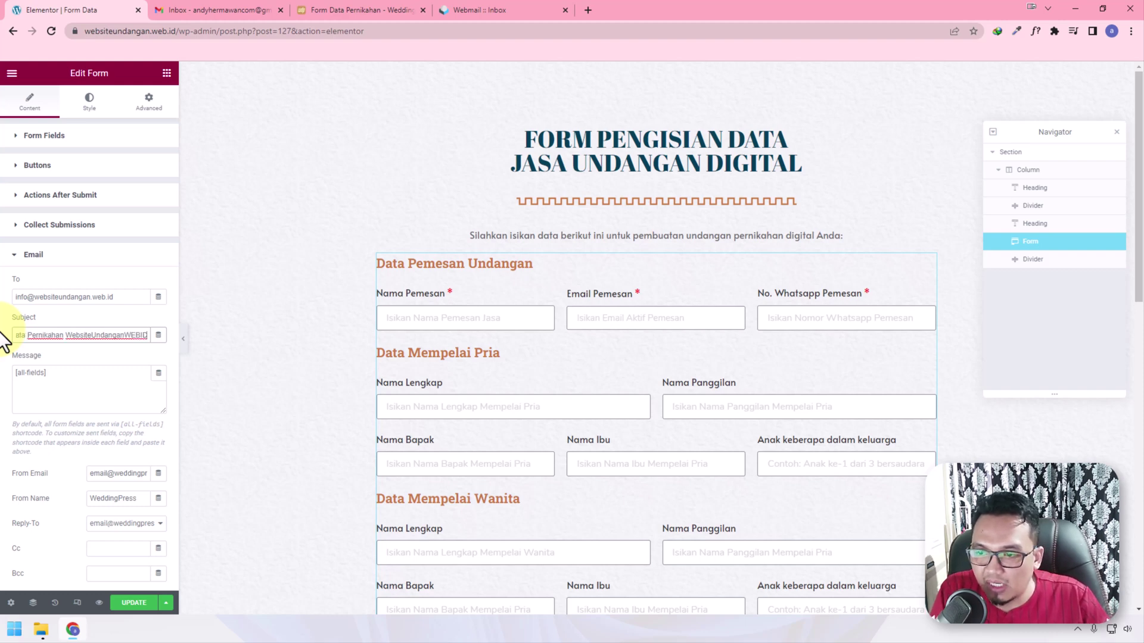
{"action": "left_click", "coordinate": [64, 369]}
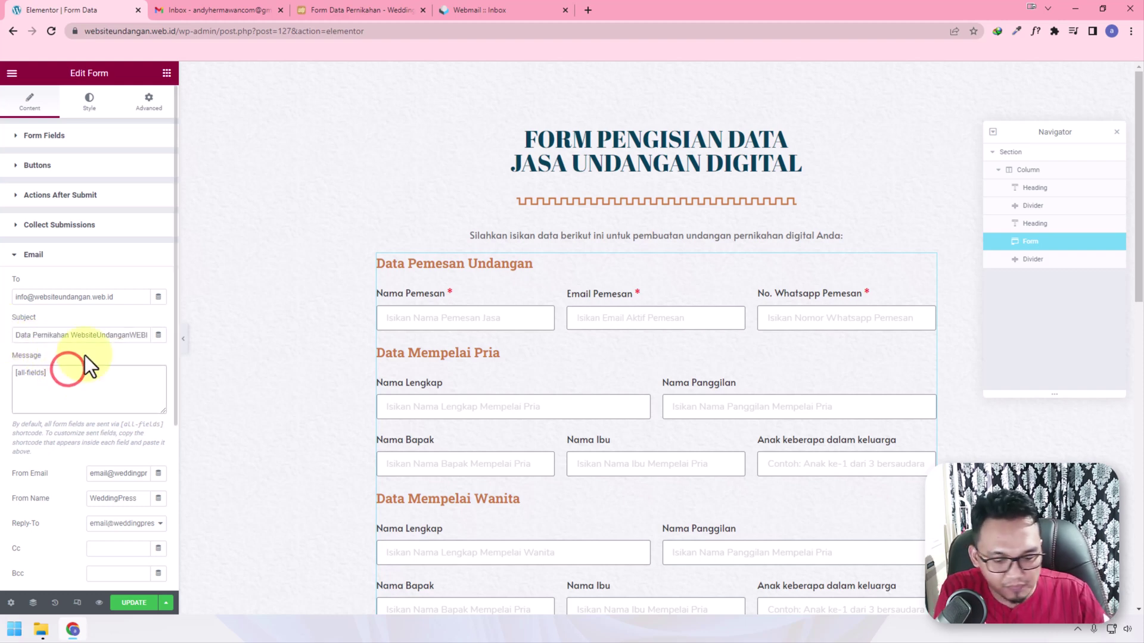
{"action": "left_click", "coordinate": [115, 335]}
{"action": "left_click", "coordinate": [48, 372]}
{"action": "key", "text": "Home"}
{"action": "key", "text": "Return"}
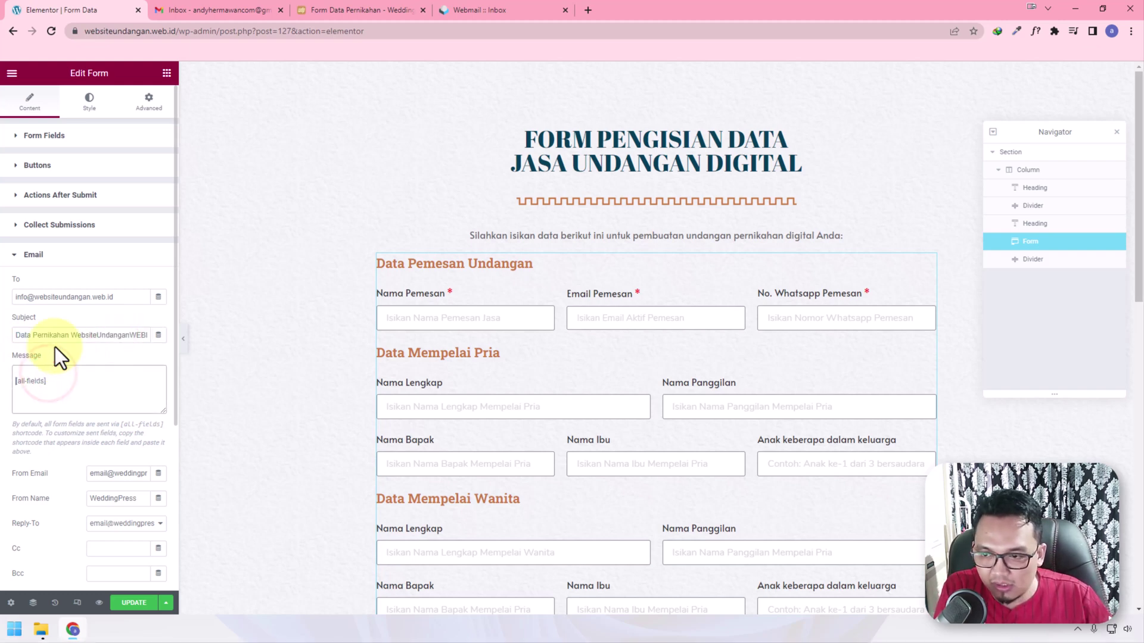
{"action": "key", "text": "Up"}
{"action": "type", "text": "Data Pernikahan WebsiteUndanganWEBID"}
{"action": "key", "text": "Return"}
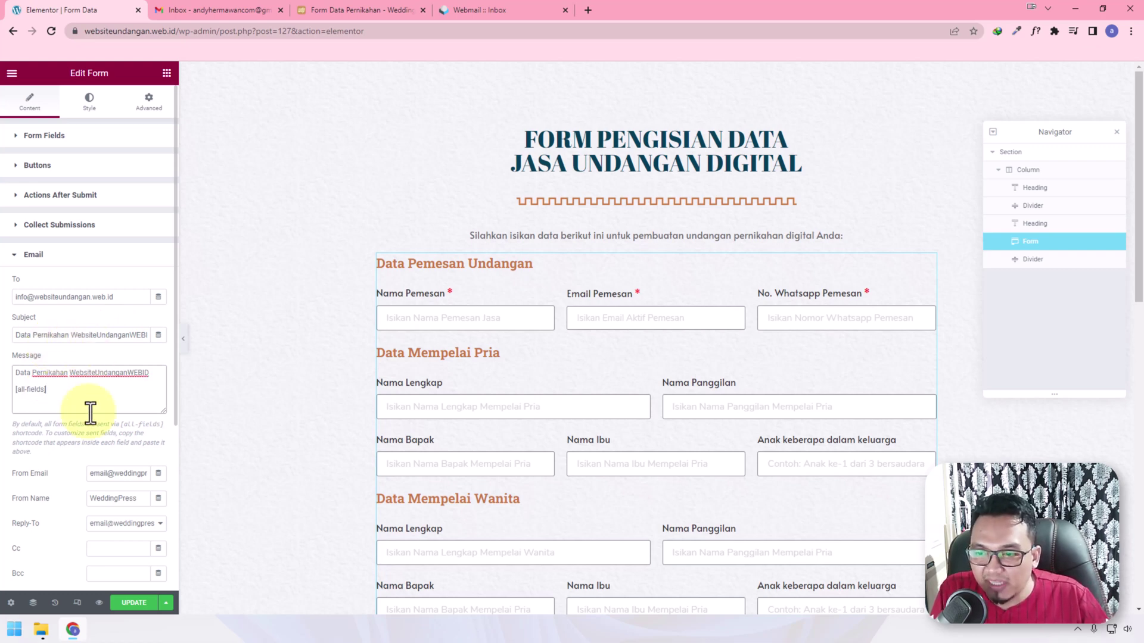
Use the info address as From Email, websiteundangan as From Name, and Email Pemesan as Reply-To
{"action": "left_click_drag", "start_coordinate": [134, 297], "coordinate": [18, 297]}
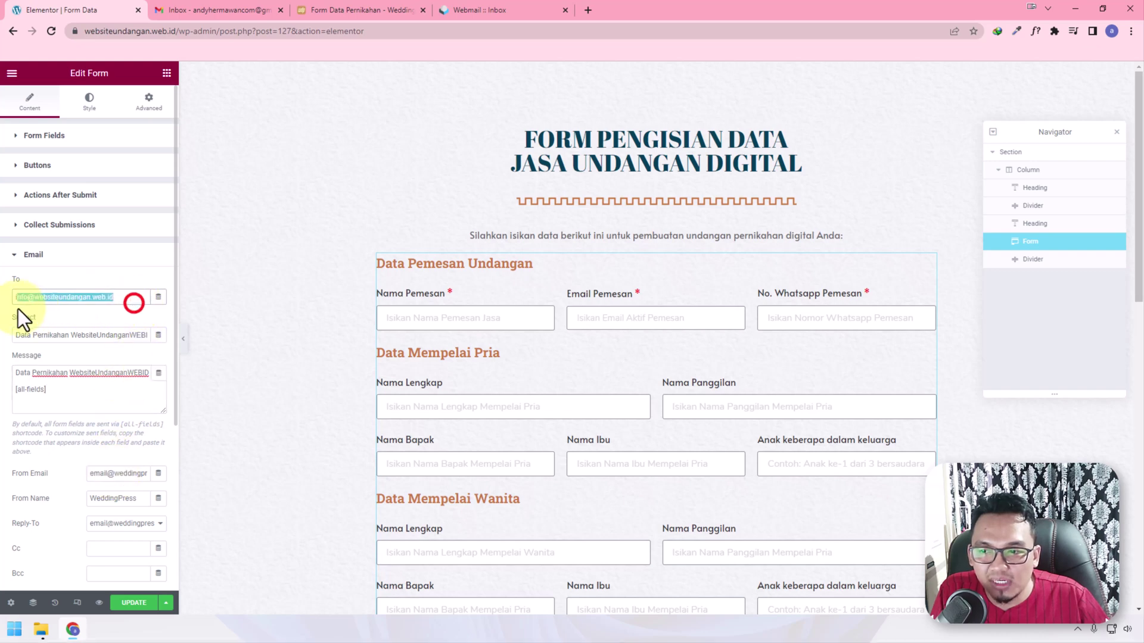
{"action": "key", "text": "ctrl+c"}
{"action": "triple_click", "coordinate": [133, 474]}
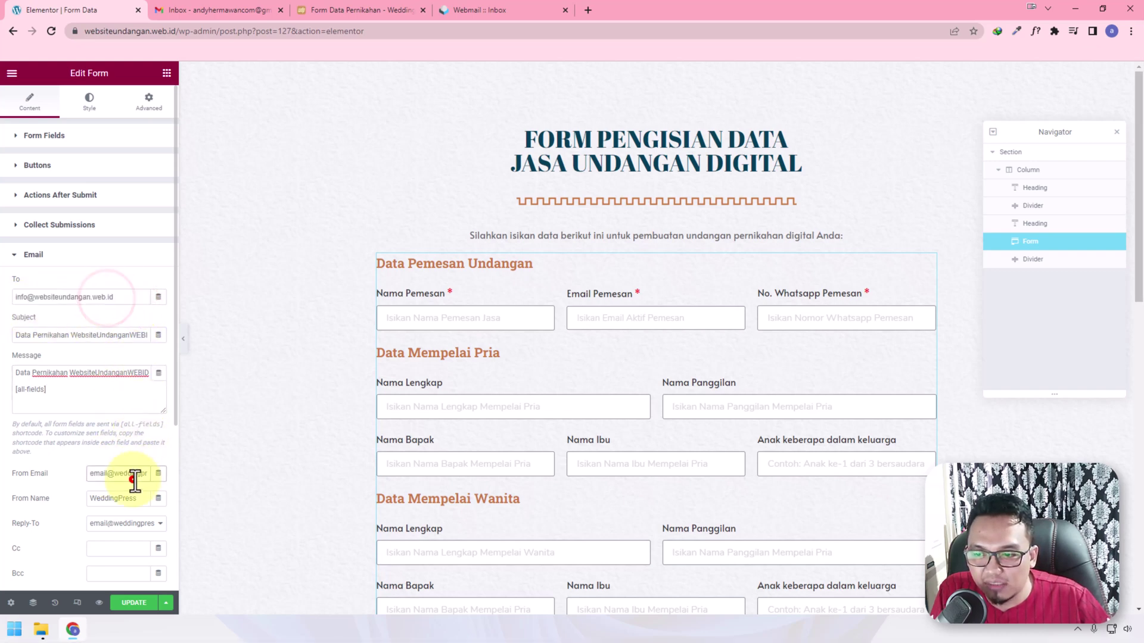
{"action": "key", "text": "ctrl+v"}
{"action": "scroll", "coordinate": [310, 465], "scroll_direction": "down", "scroll_amount": 2}
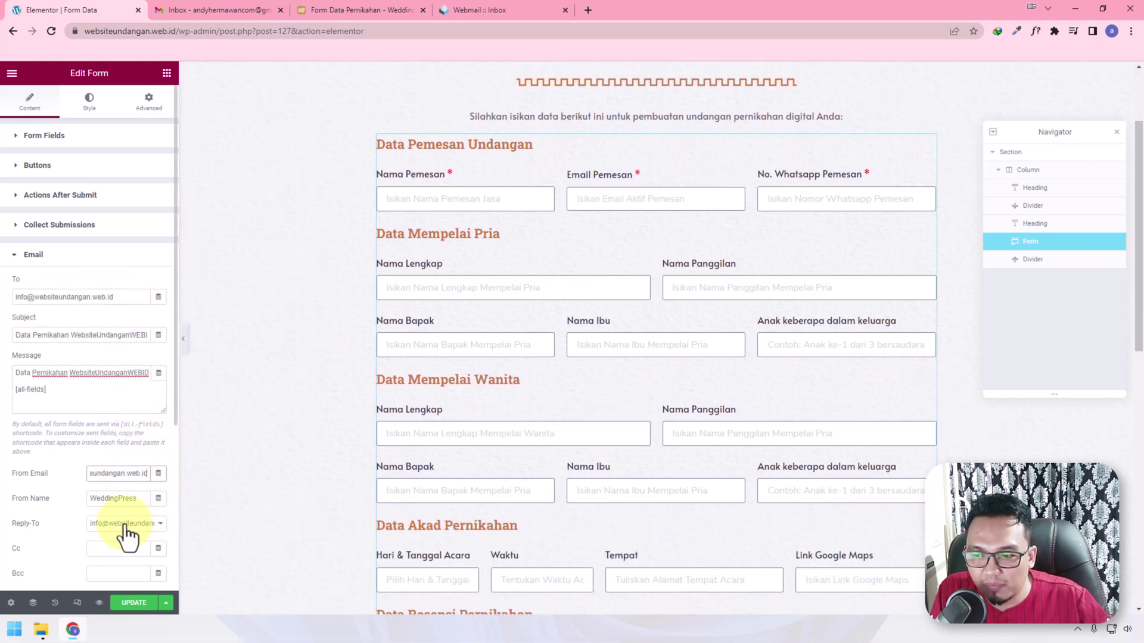
{"action": "left_click", "coordinate": [125, 523]}
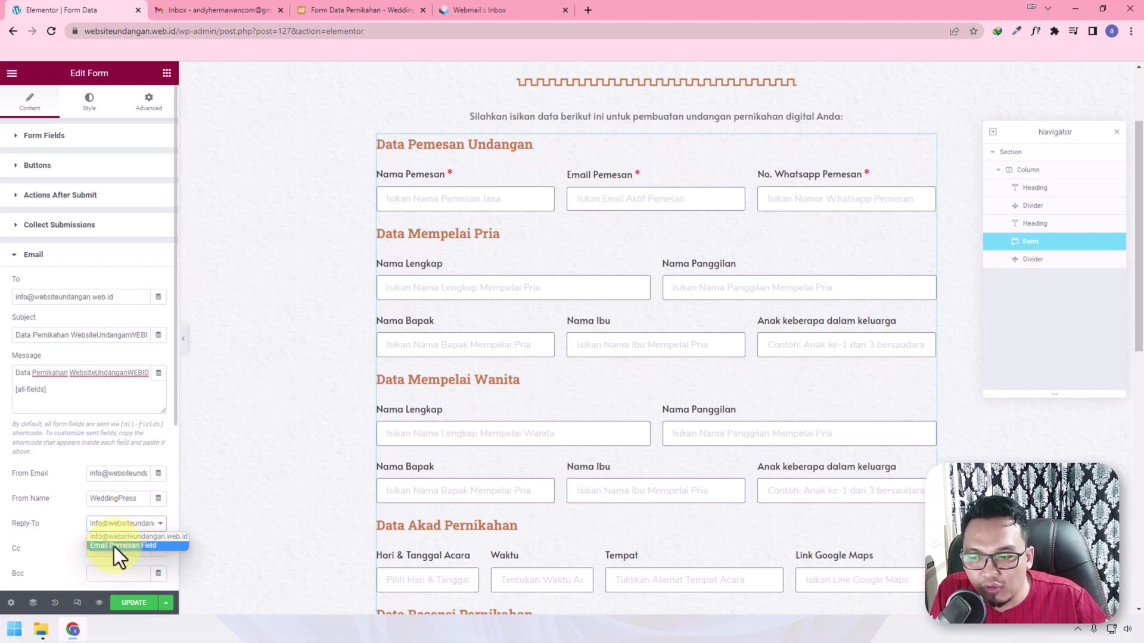
{"action": "left_click", "coordinate": [125, 468]}
{"action": "left_click", "coordinate": [113, 498]}
{"action": "key", "text": "ctrl+a"}
{"action": "key", "text": "ctrl+v"}
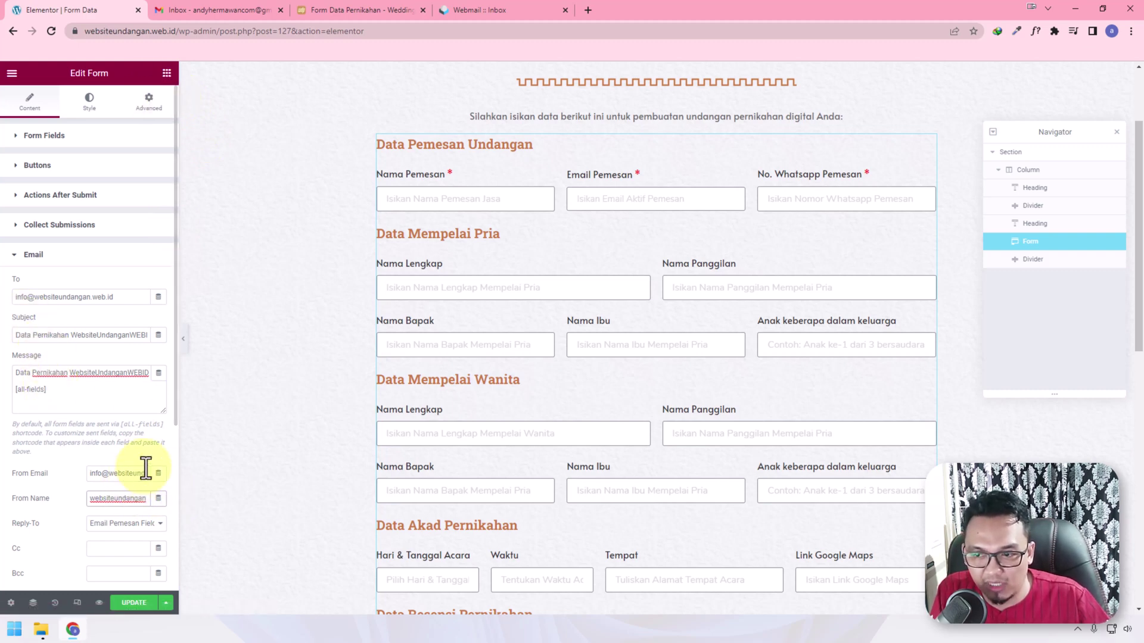
Collapse the admin Email settings and expand Email 2, showing its default recipient
{"action": "left_click", "coordinate": [20, 263]}
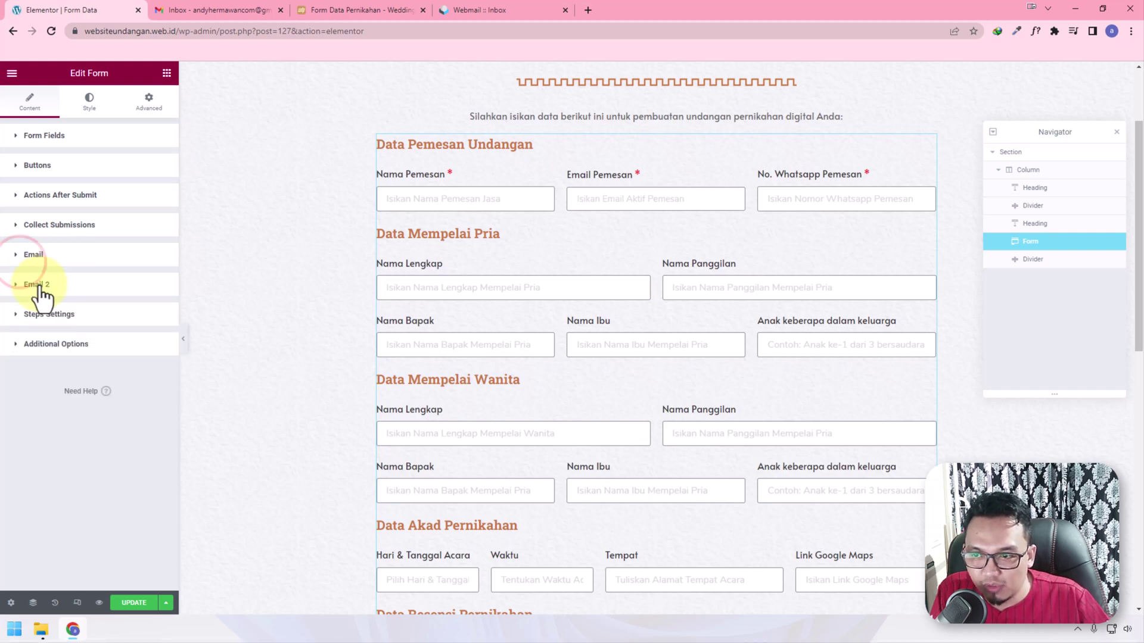
{"action": "left_click", "coordinate": [40, 286]}
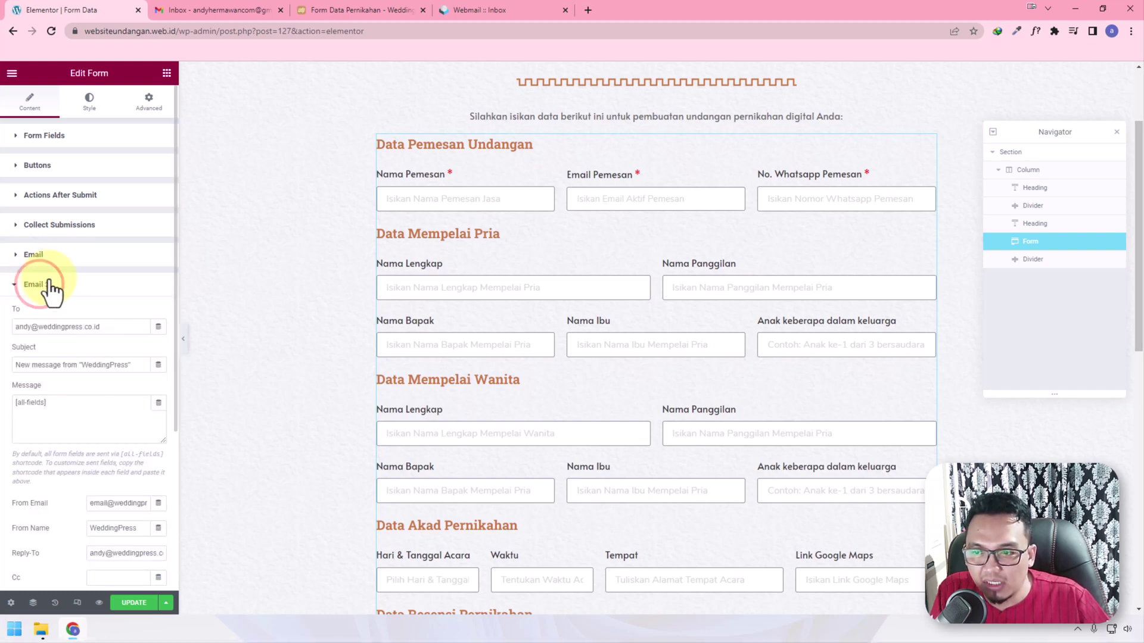
{"action": "triple_click", "coordinate": [133, 331]}
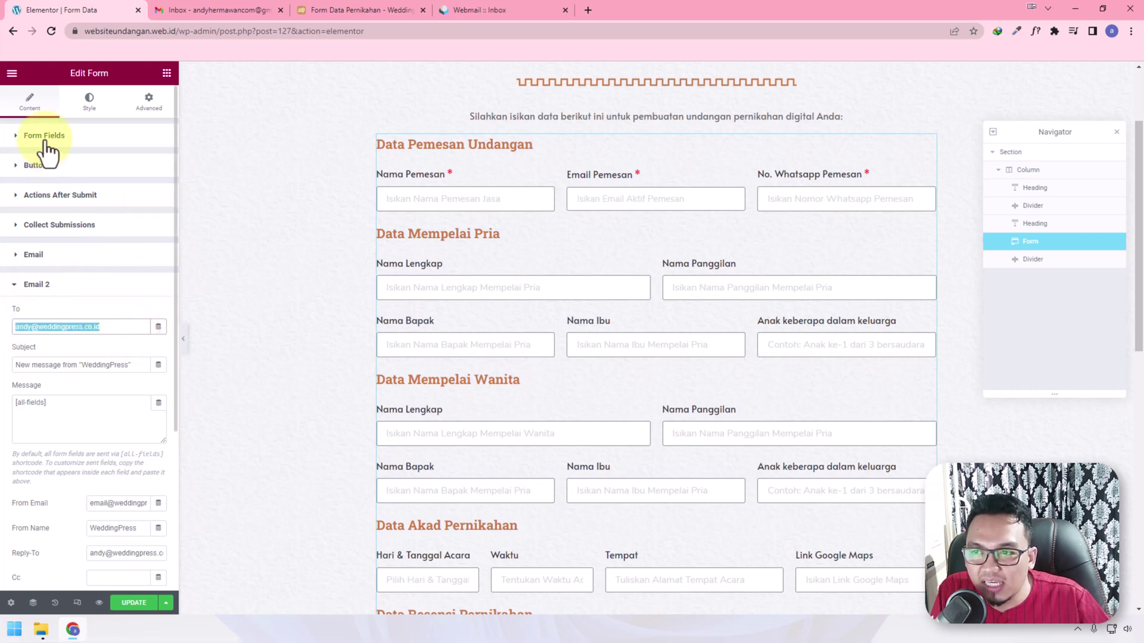
{"action": "left_click", "coordinate": [29, 140]}
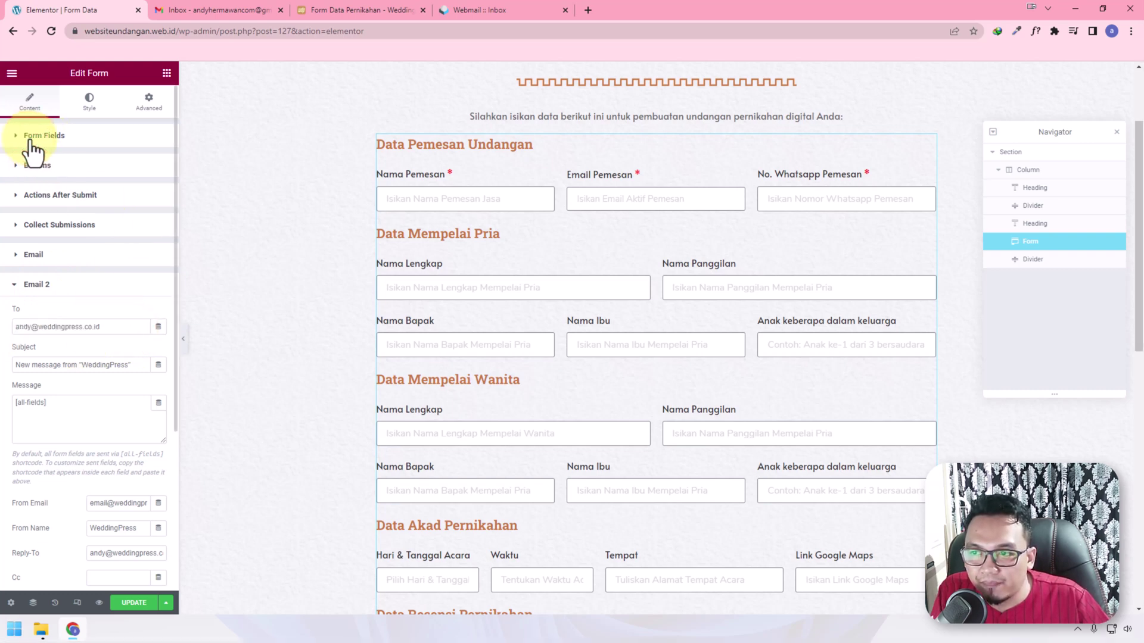
Copy the Email Pemesan field's shortcode from its Advanced settings, then return to Email 2
{"action": "left_click", "coordinate": [25, 138]}
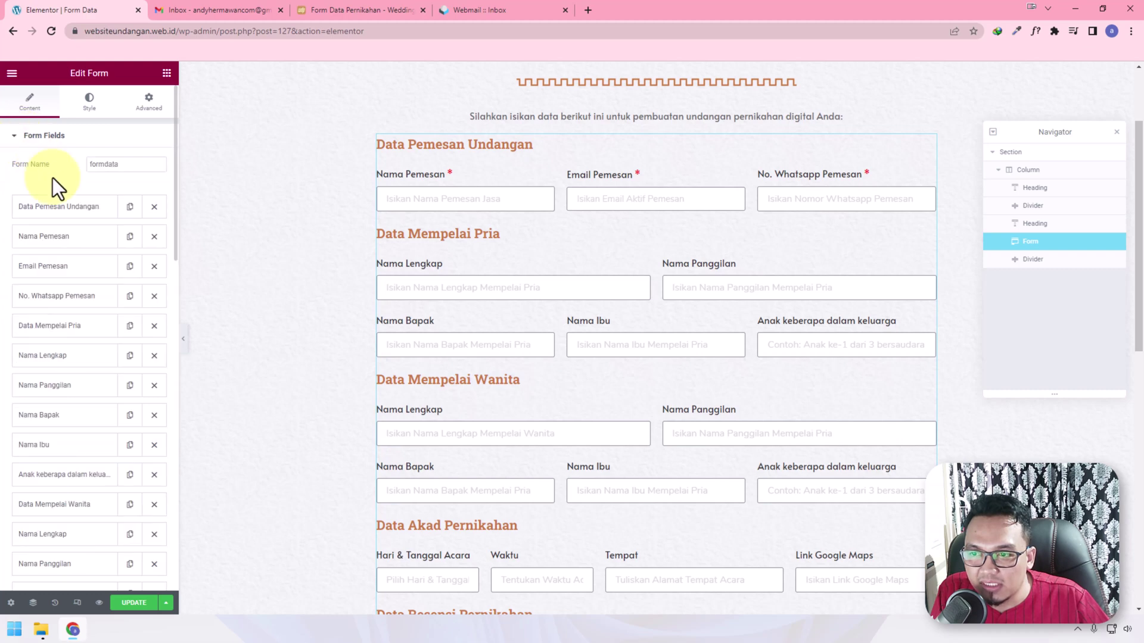
{"action": "left_click", "coordinate": [47, 266]}
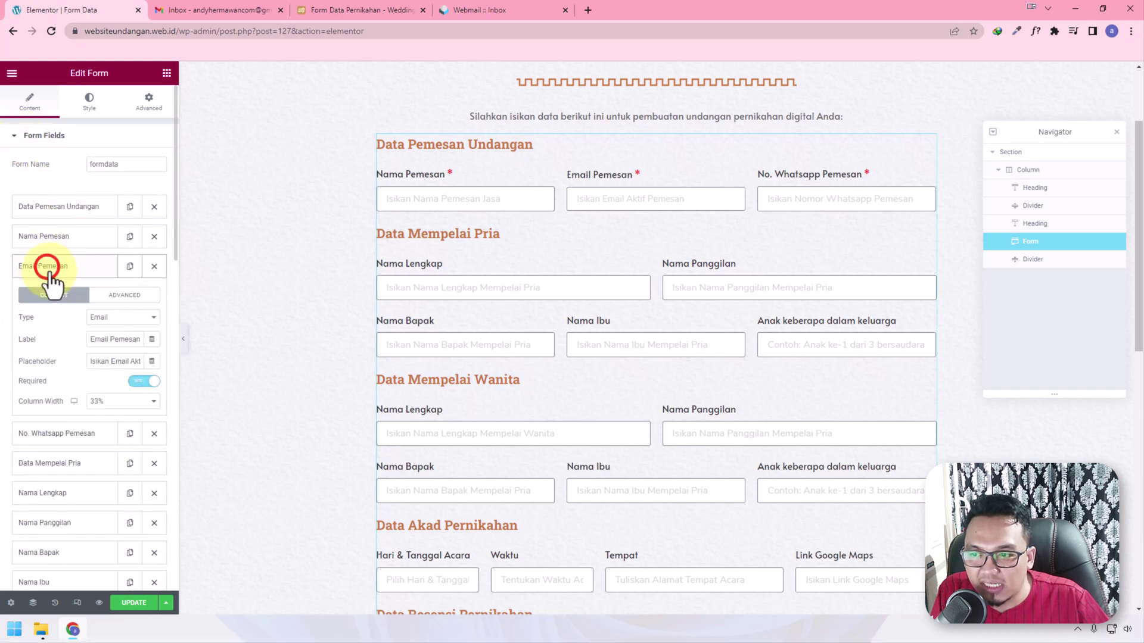
{"action": "left_click", "coordinate": [119, 295]}
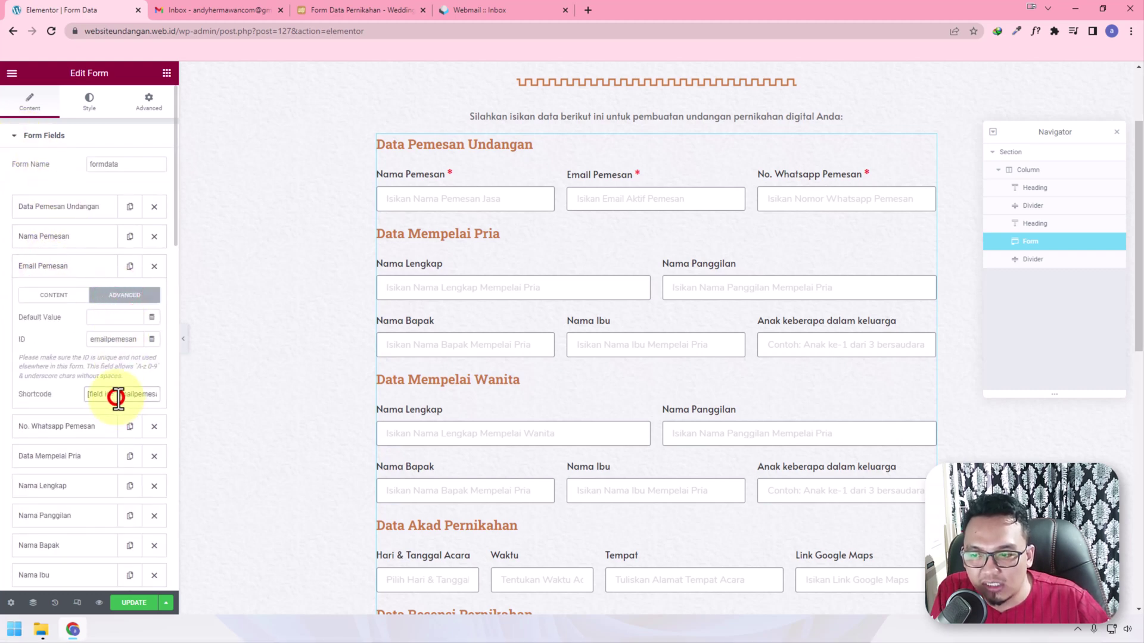
{"action": "left_click", "coordinate": [118, 396]}
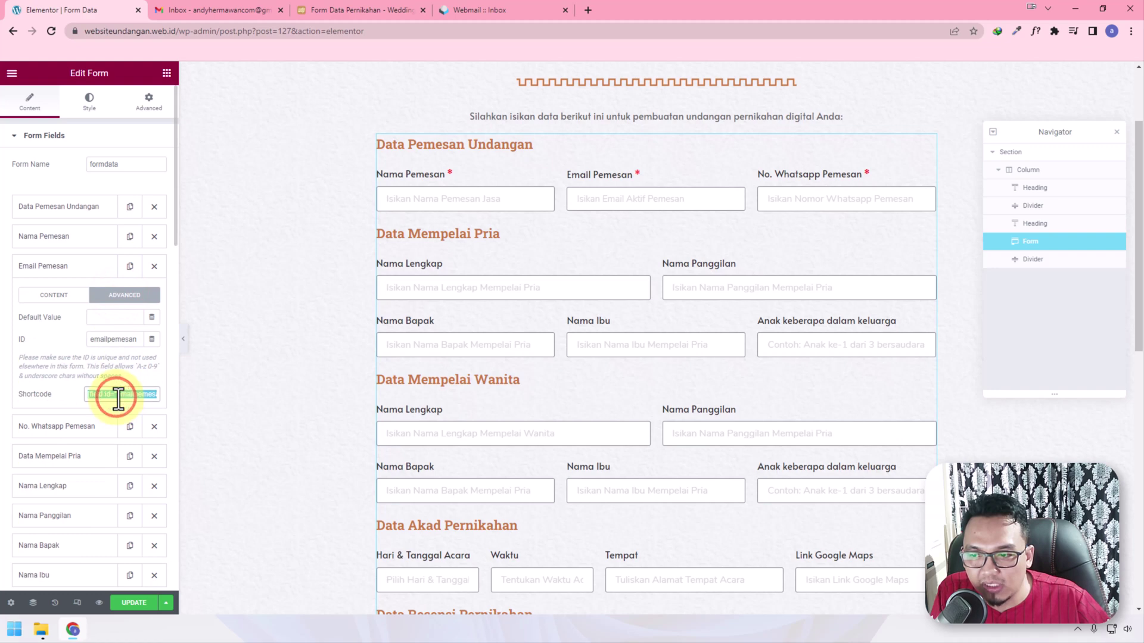
{"action": "left_click", "coordinate": [17, 138]}
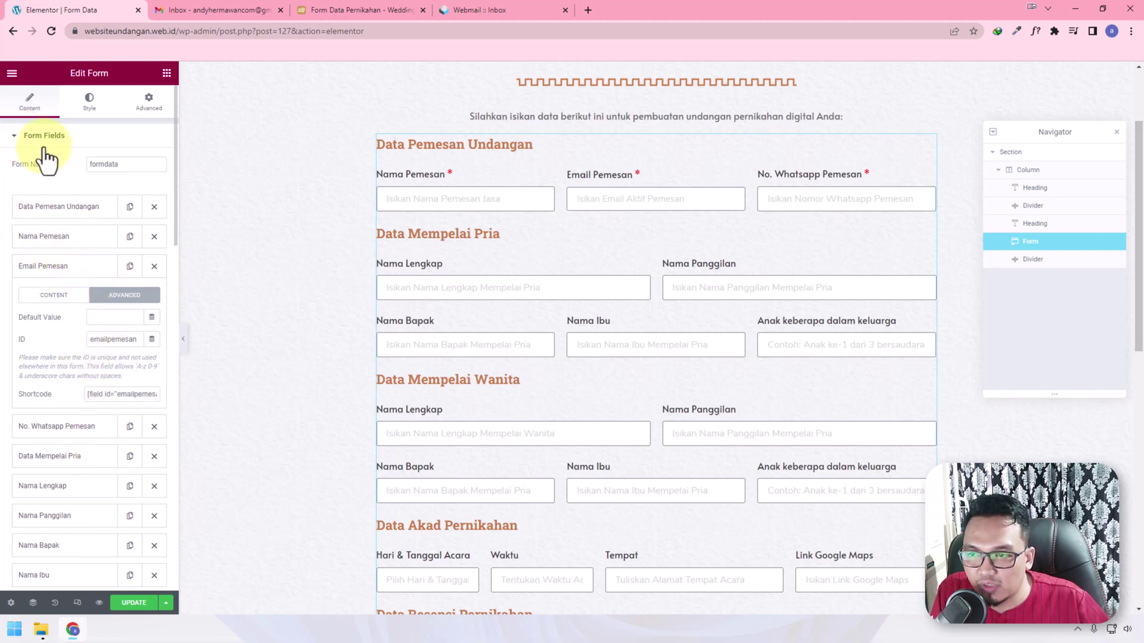
{"action": "left_click", "coordinate": [33, 138]}
{"action": "left_click", "coordinate": [125, 326]}
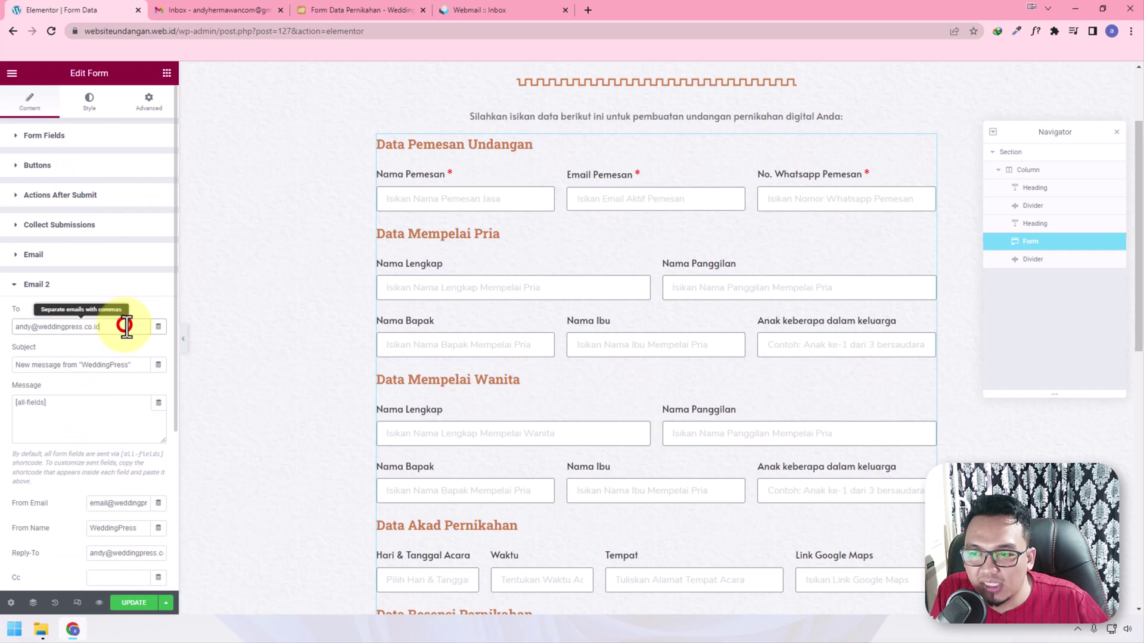
Set Email 2's To field to the [field id="emailpemesan"] shortcode
{"action": "key", "text": "ctrl+a"}
{"action": "key", "text": "ctrl+v"}
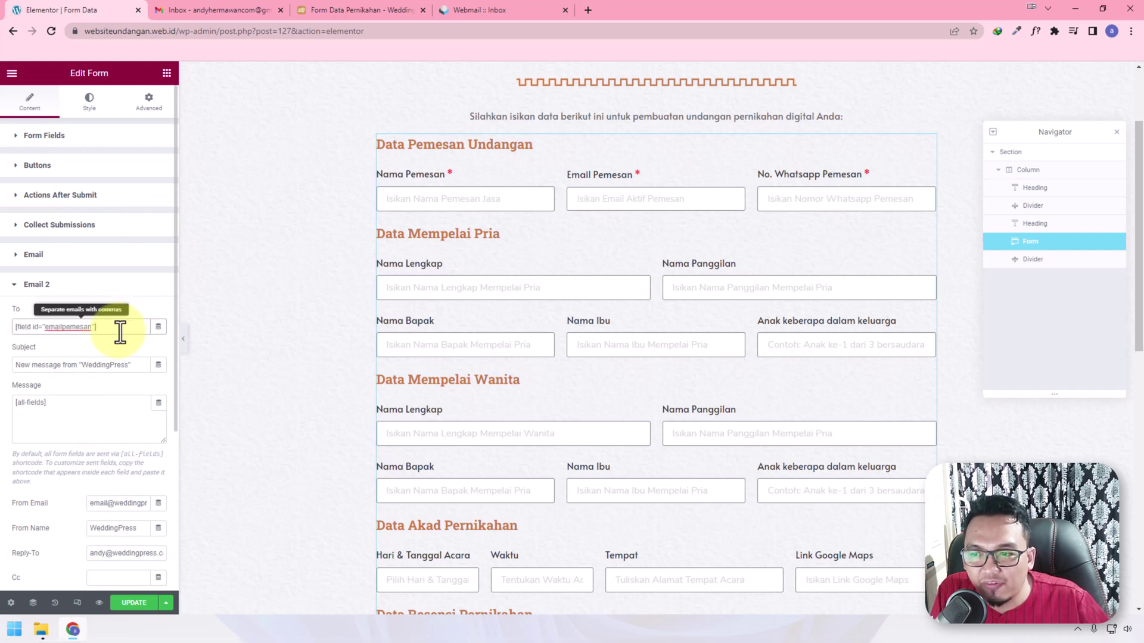
{"action": "left_click_drag", "start_coordinate": [119, 326], "coordinate": [19, 327]}
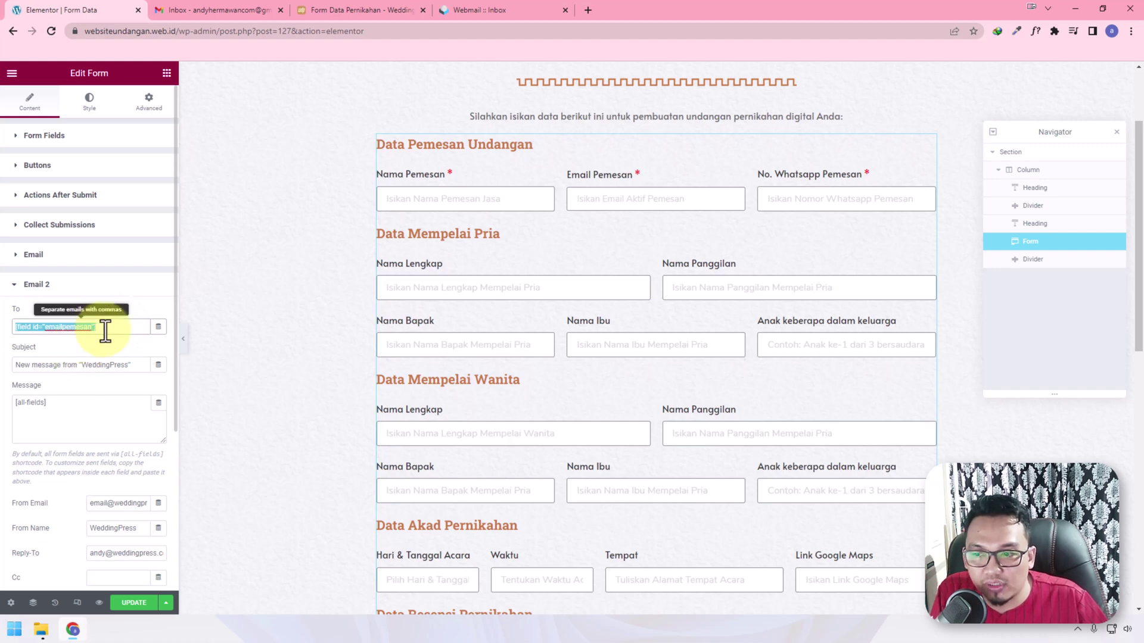
Set From Email and Reply-To to the site's info address and From Name to websiteundangan
{"action": "scroll", "coordinate": [140, 388], "scroll_direction": "down", "scroll_amount": 1}
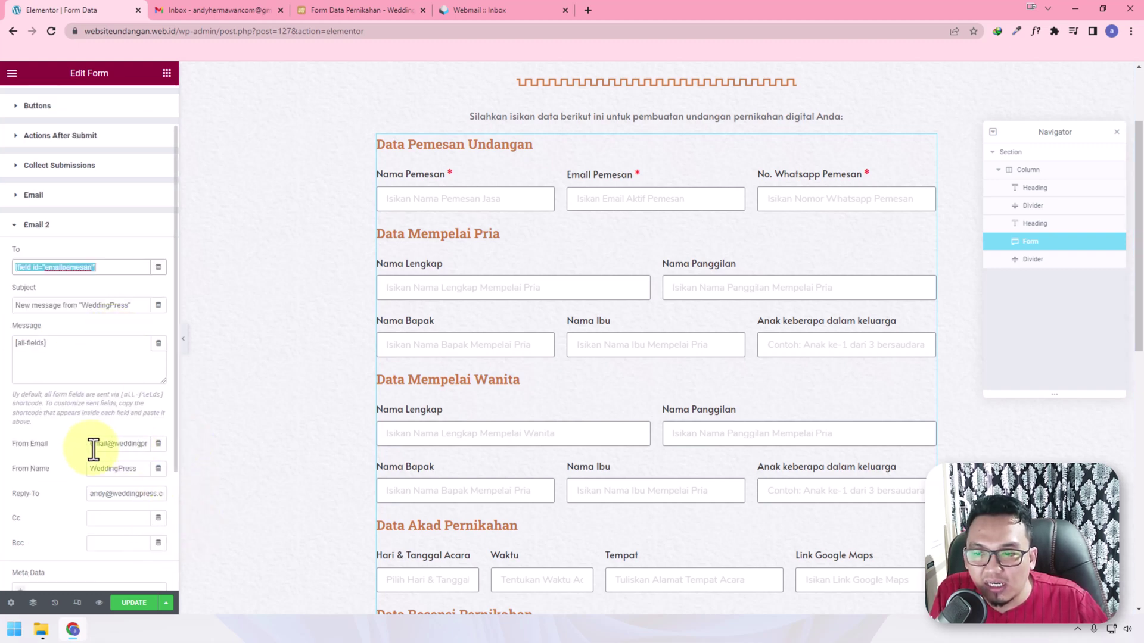
{"action": "left_click", "coordinate": [114, 444]}
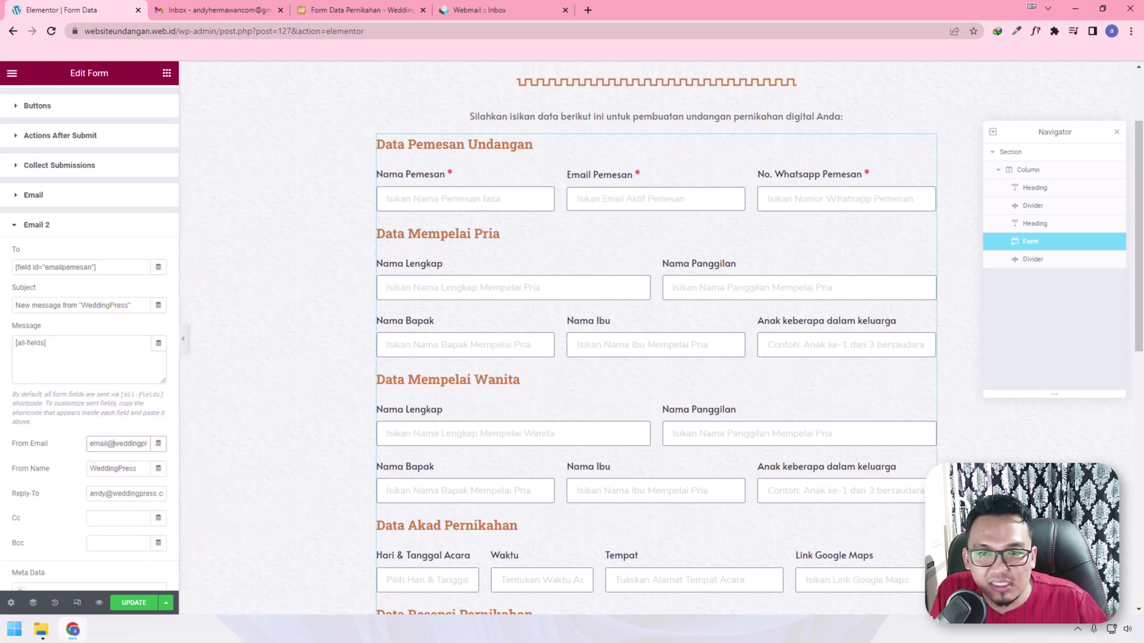
{"action": "triple_click", "coordinate": [110, 444]}
{"action": "key", "text": "ctrl+v"}
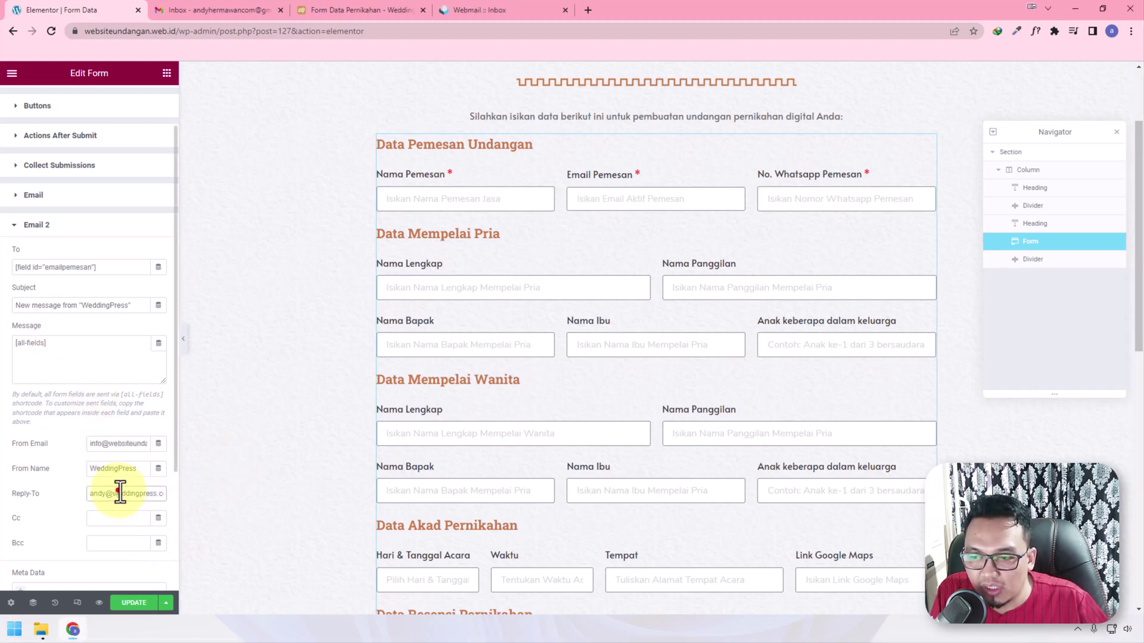
{"action": "triple_click", "coordinate": [118, 493]}
{"action": "key", "text": "ctrl+v"}
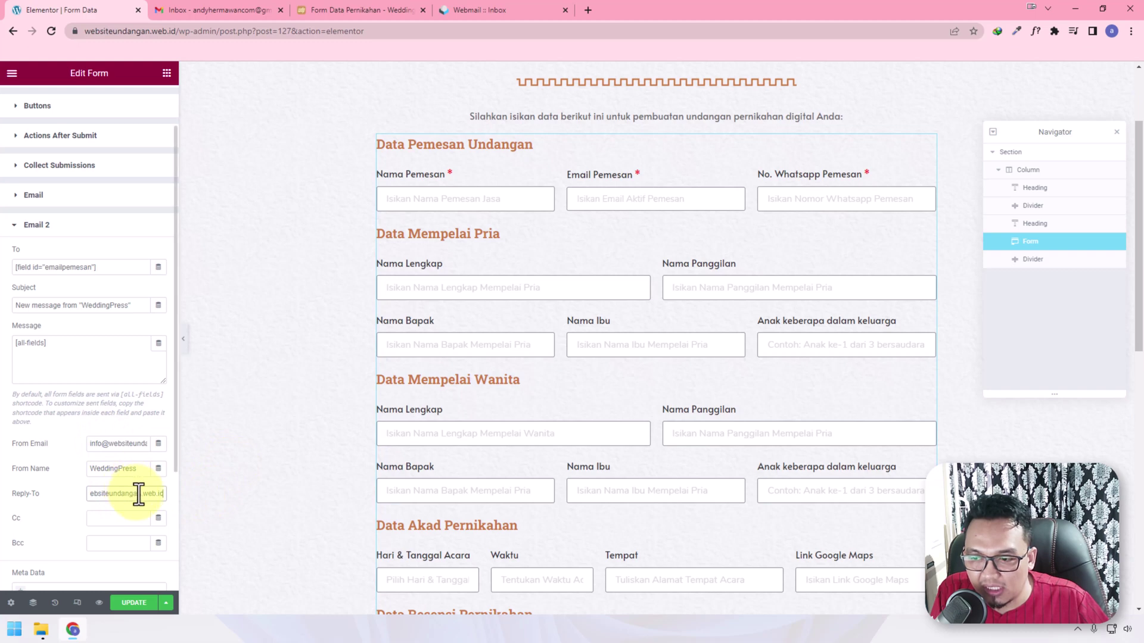
{"action": "double_click", "coordinate": [116, 444]}
{"action": "key", "text": "ctrl+c"}
{"action": "triple_click", "coordinate": [115, 469]}
{"action": "key", "text": "ctrl+v"}
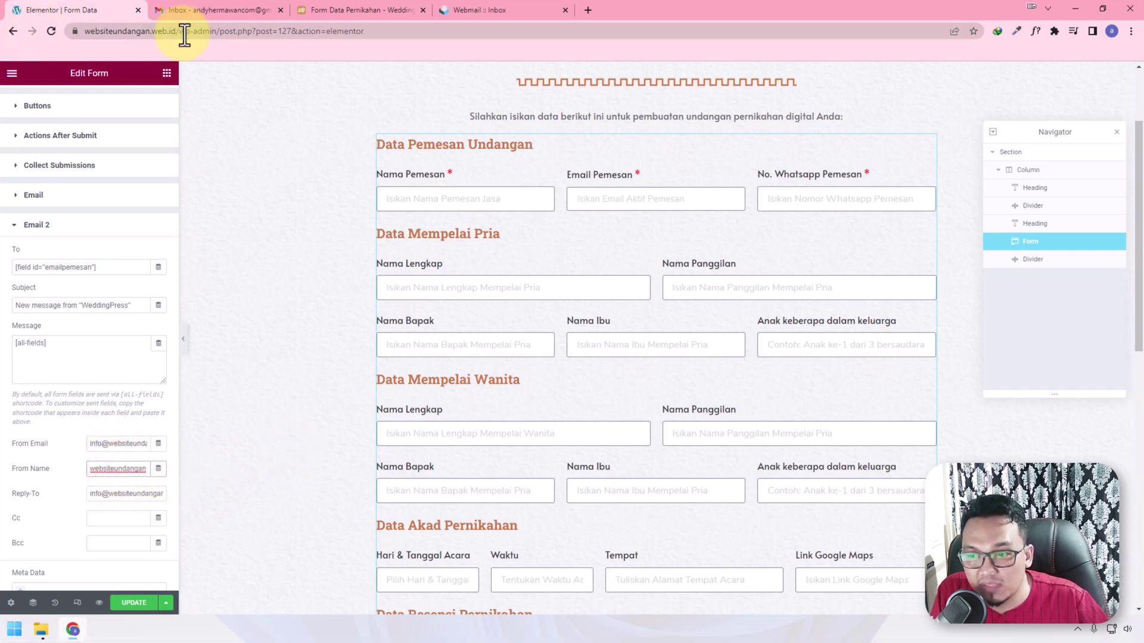
Change the Email 2 subject to 'Terima kasih telah mengisi data di websiteundangan'
{"action": "triple_click", "coordinate": [135, 306]}
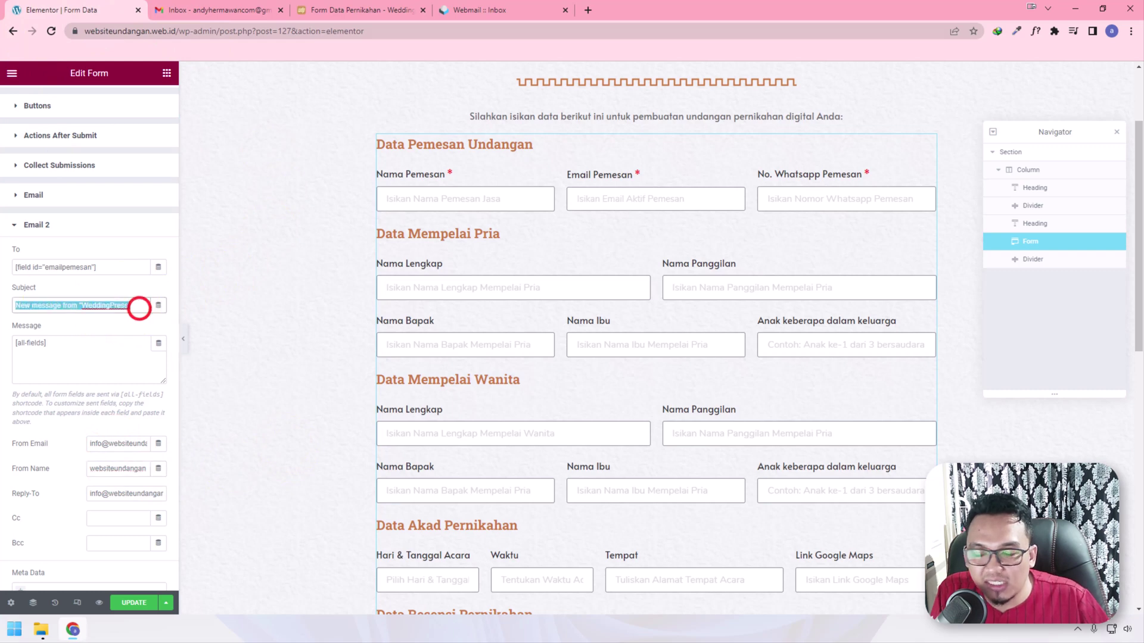
{"action": "type", "text": "Terima kasih telah mengisi dat"}
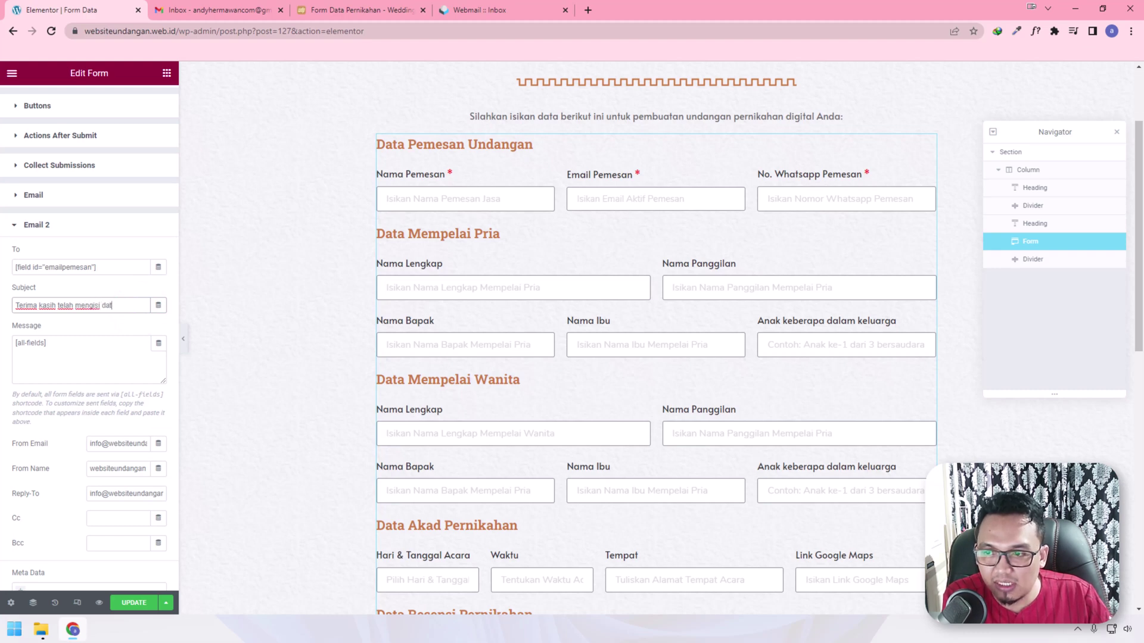
{"action": "type", "text": "iteundangan"}
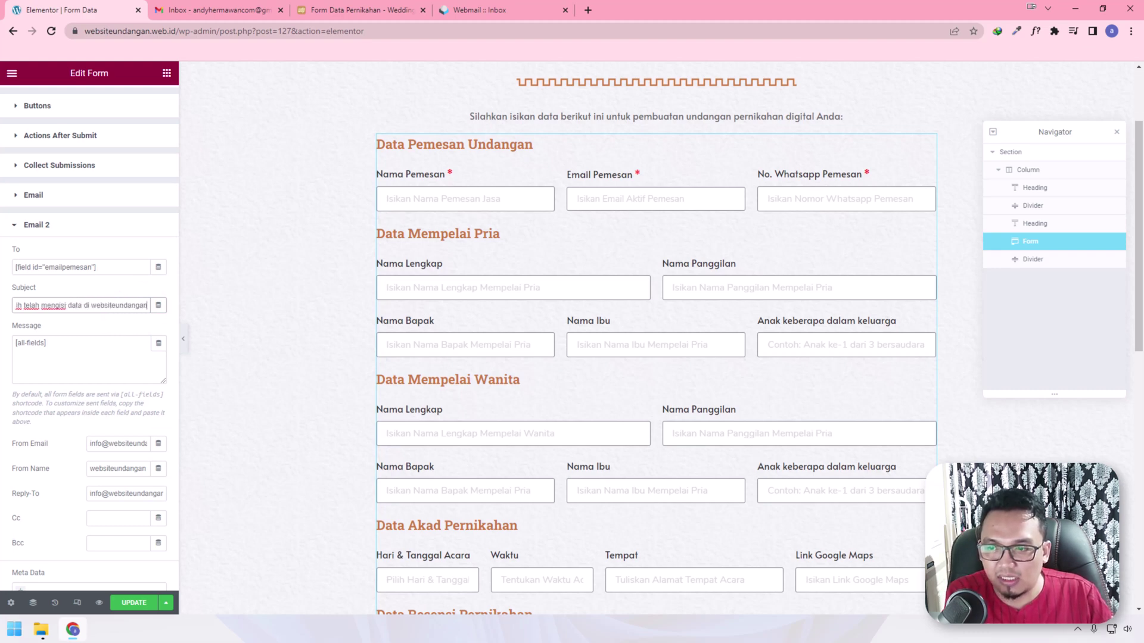
Write the message: 'Hai, Terima kasih telah mengisi data di form undangan', [all-fields], then a follow-up line
{"action": "key", "text": "Tab"}
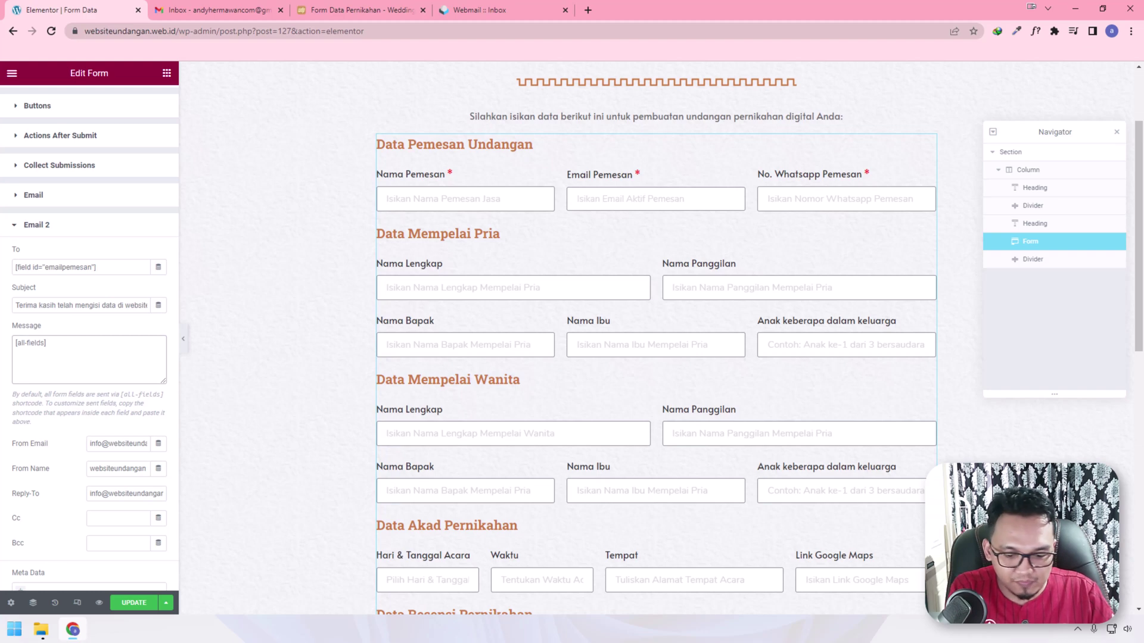
{"action": "type", "text": "Hai, Te"}
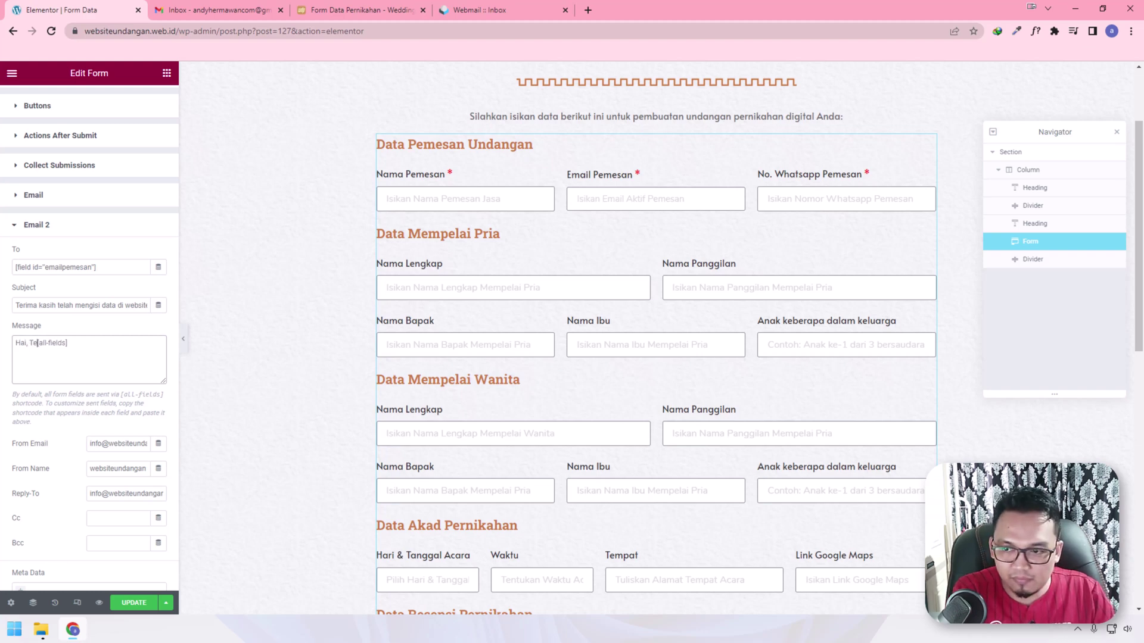
{"action": "type", "text": "rima kasih te"}
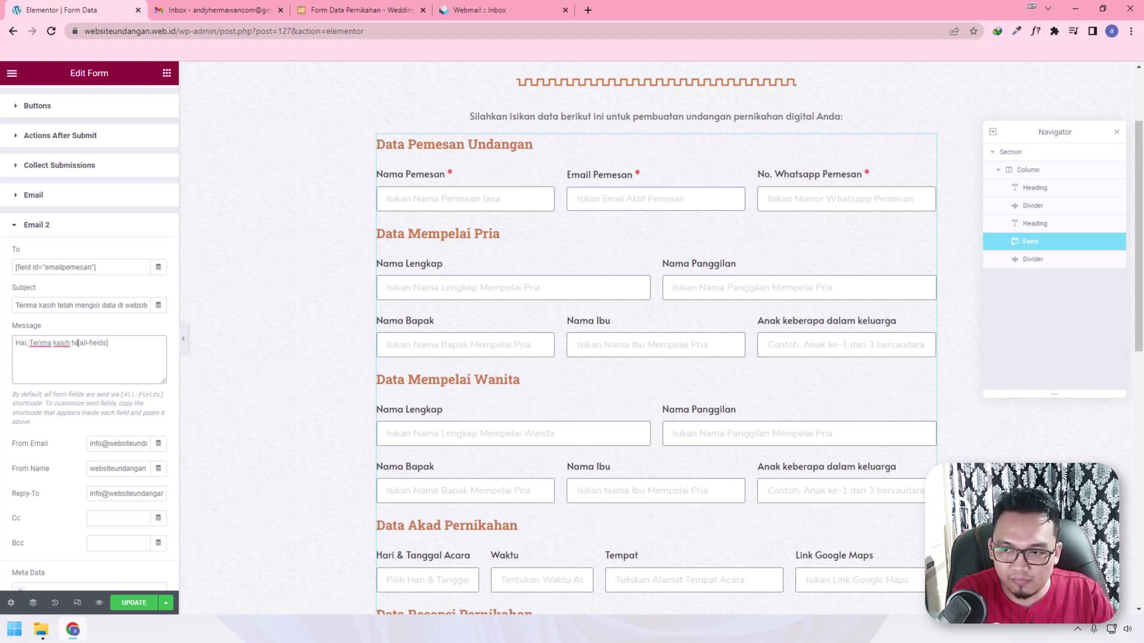
{"action": "type", "text": "lah mengisi data d"}
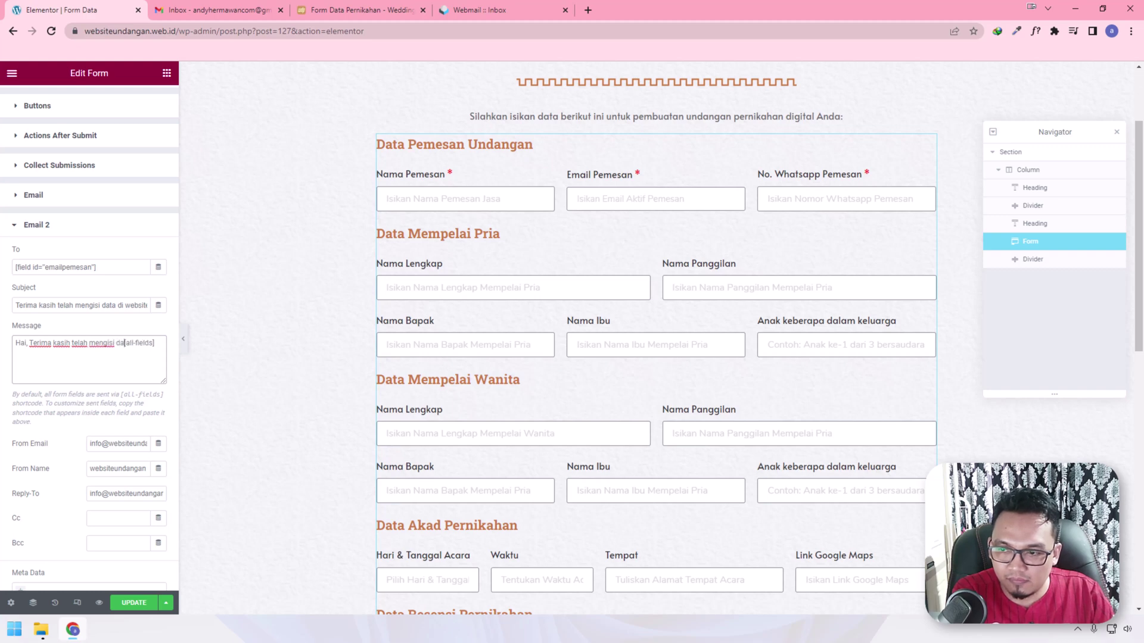
{"action": "type", "text": "i form undan"}
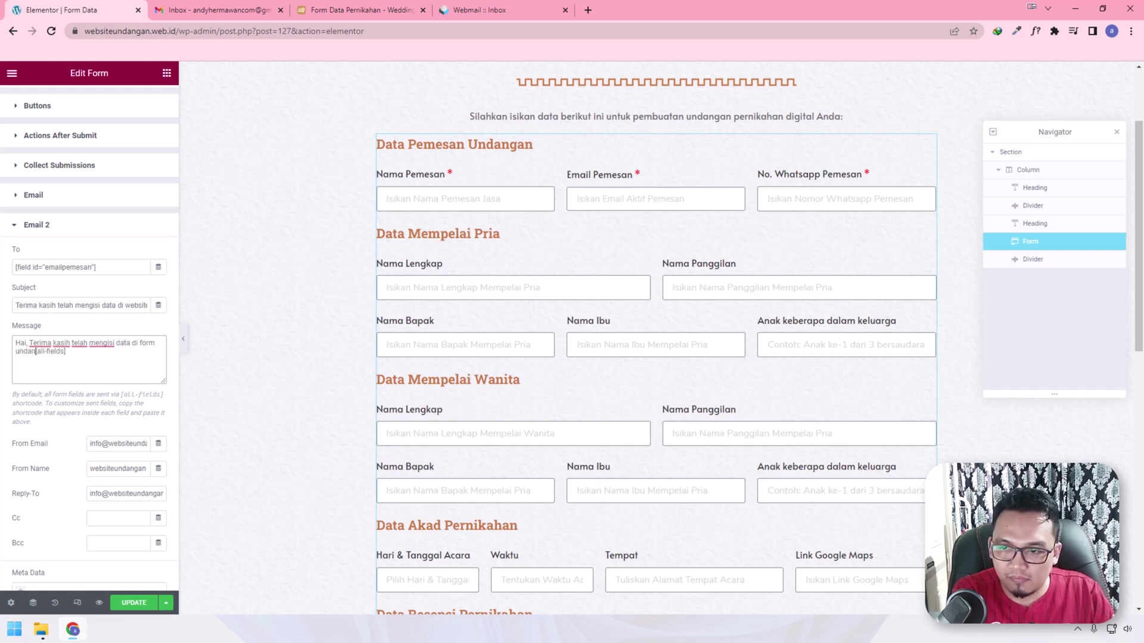
{"action": "type", "text": "gan"}
{"action": "key", "text": "Return"}
{"action": "key", "text": "Return"}
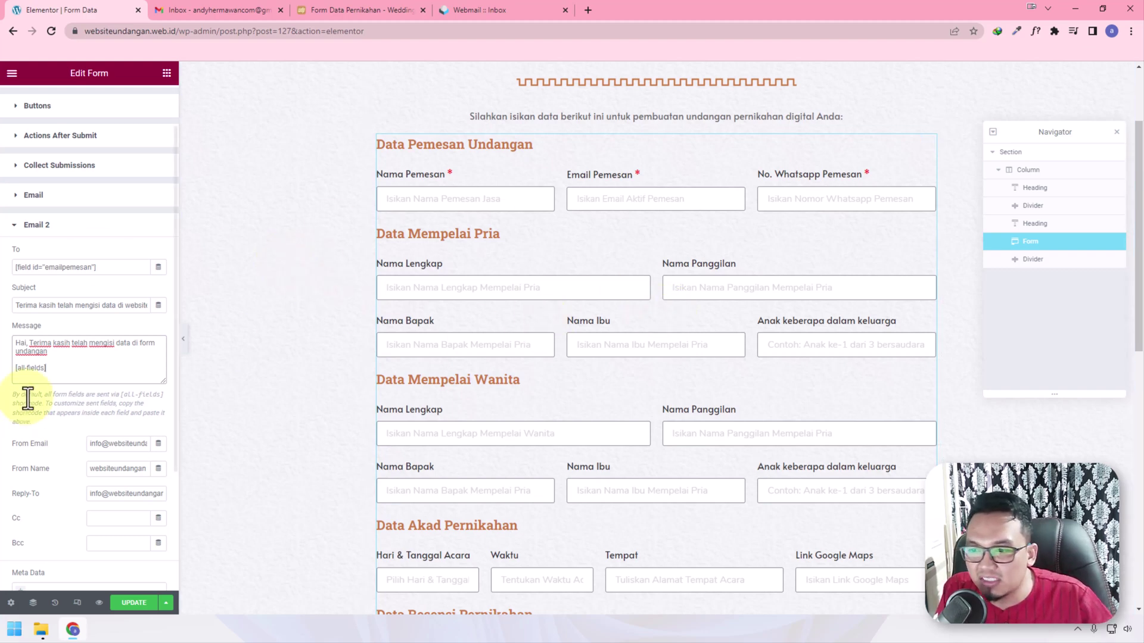
{"action": "key", "text": "Return"}
{"action": "key", "text": "Return"}
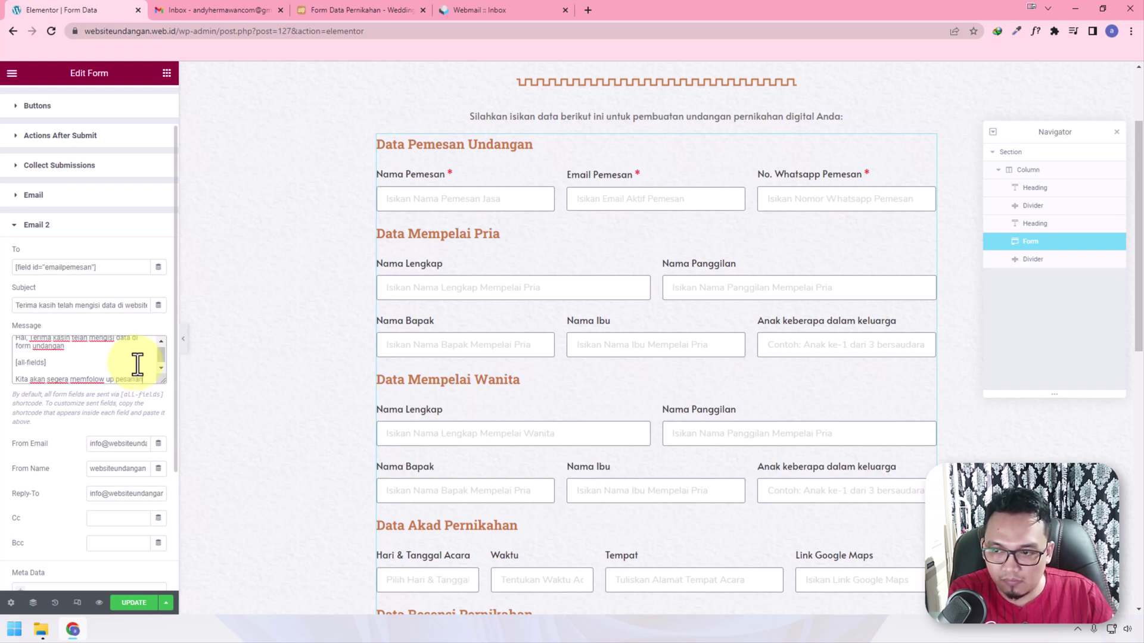
{"action": "type", "text": "anda!"}
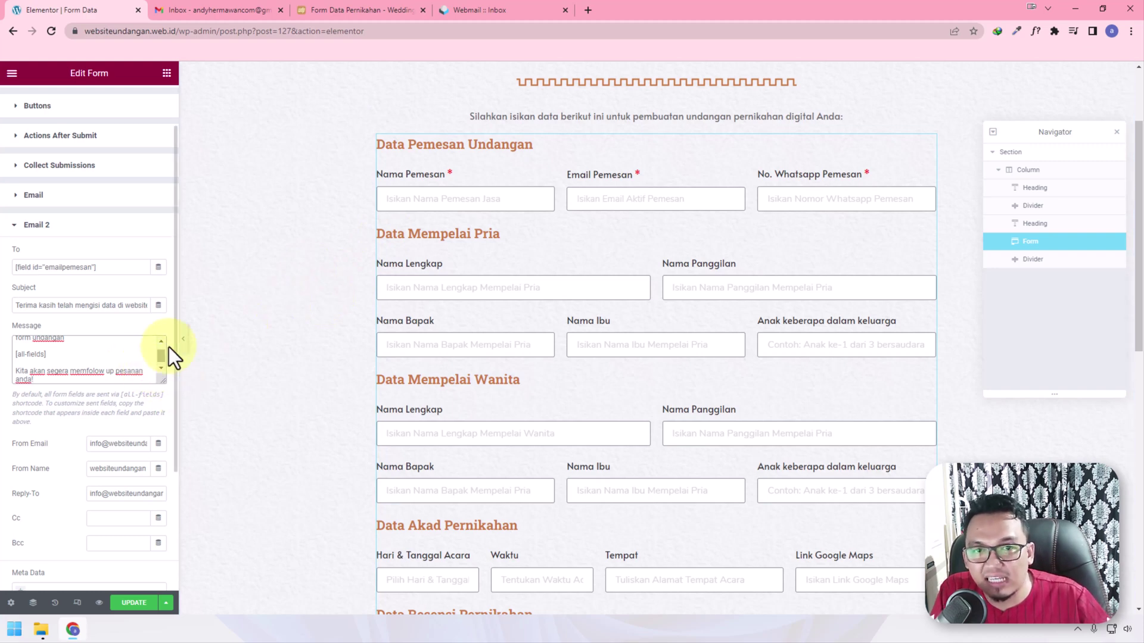
{"action": "scroll", "coordinate": [72, 453], "scroll_direction": "down", "scroll_amount": 1}
{"action": "scroll", "coordinate": [119, 518], "scroll_direction": "down", "scroll_amount": 2}
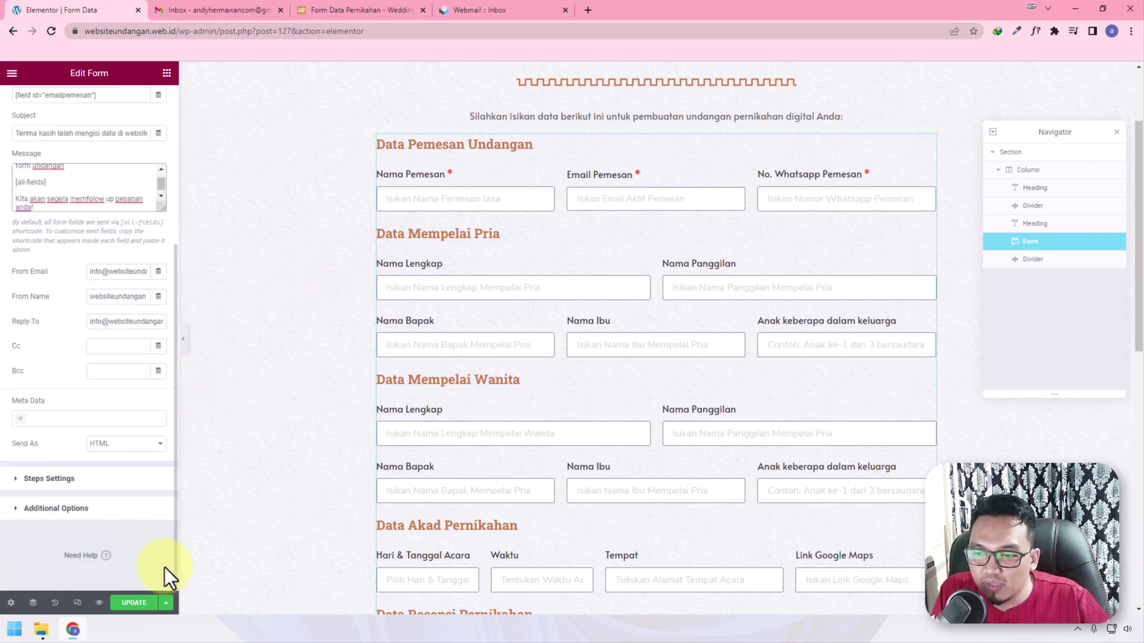
Save the form changes with UPDATE and open a preview of the page
{"action": "left_click", "coordinate": [141, 606]}
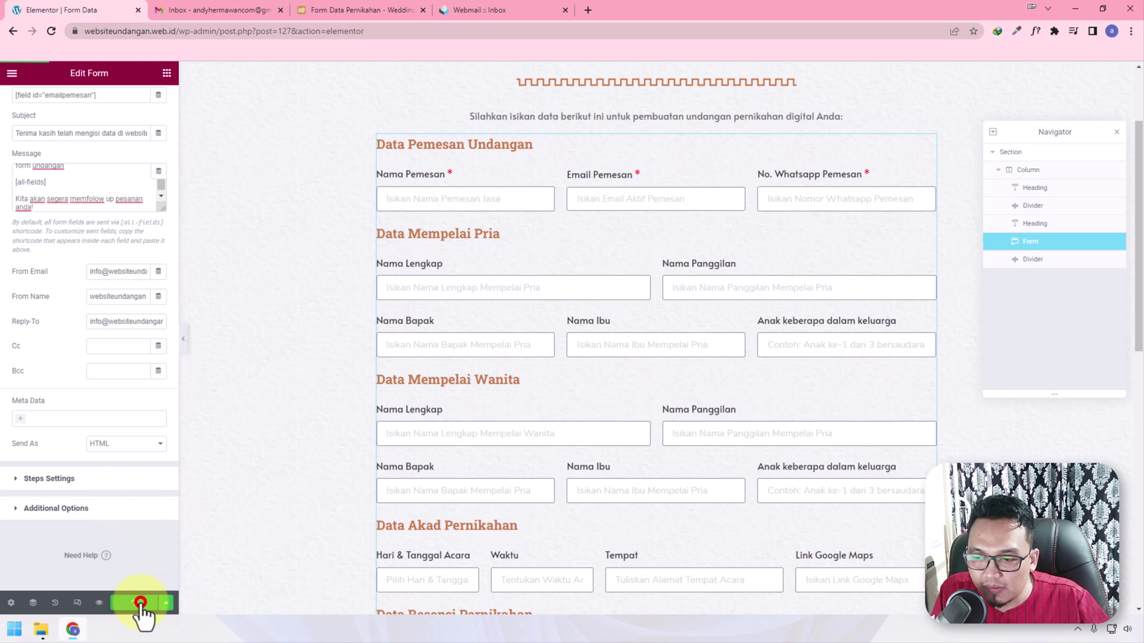
{"action": "left_click", "coordinate": [100, 603]}
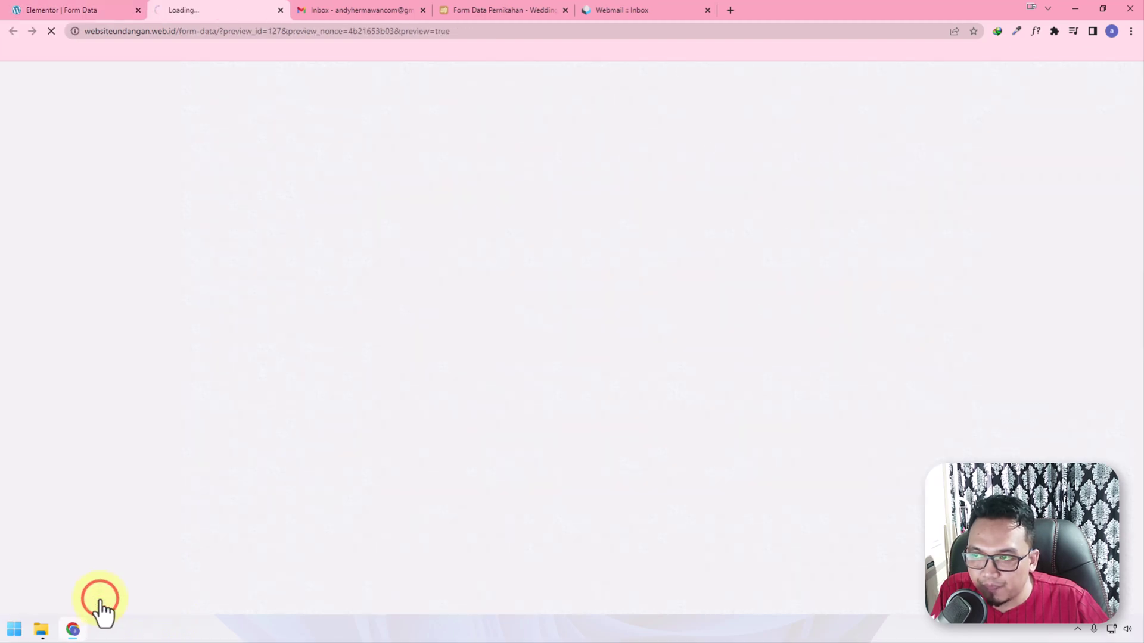
{"action": "left_click", "coordinate": [69, 9]}
Exit to the dashboard, open Elementor Submissions, then view the Form Data preview
{"action": "left_click", "coordinate": [12, 73]}
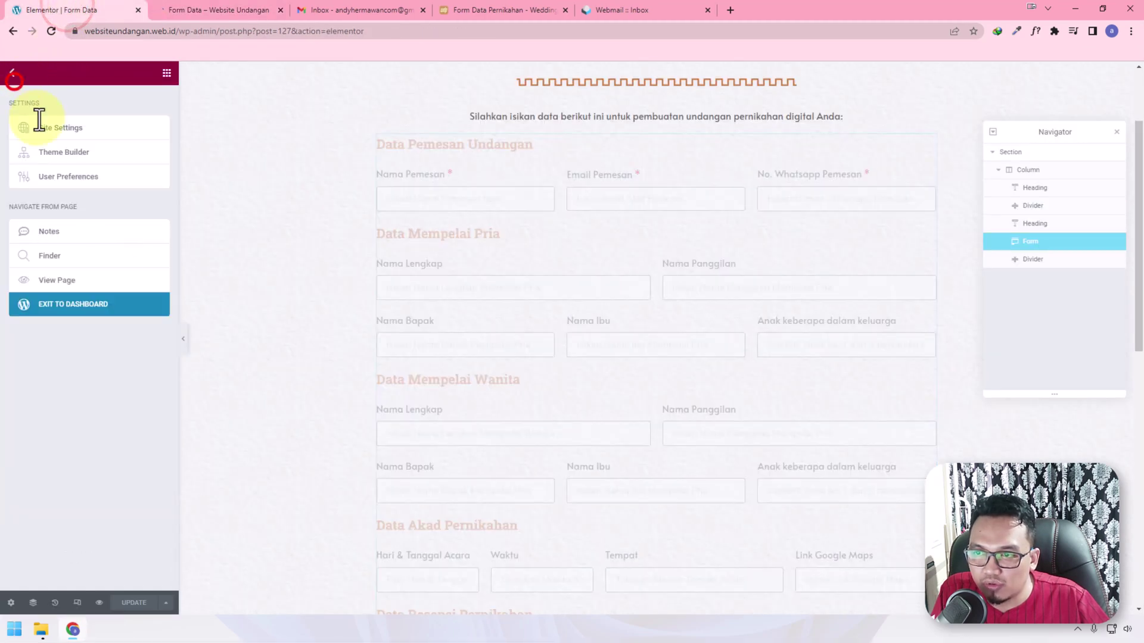
{"action": "left_click", "coordinate": [102, 302]}
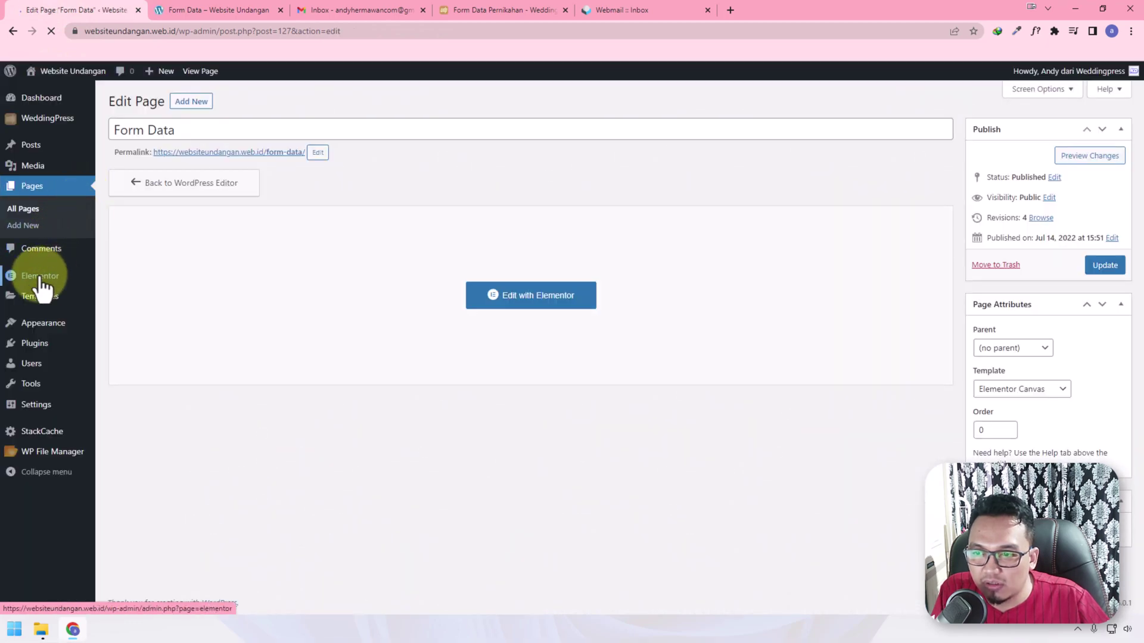
{"action": "mouse_move", "coordinate": [51, 285]}
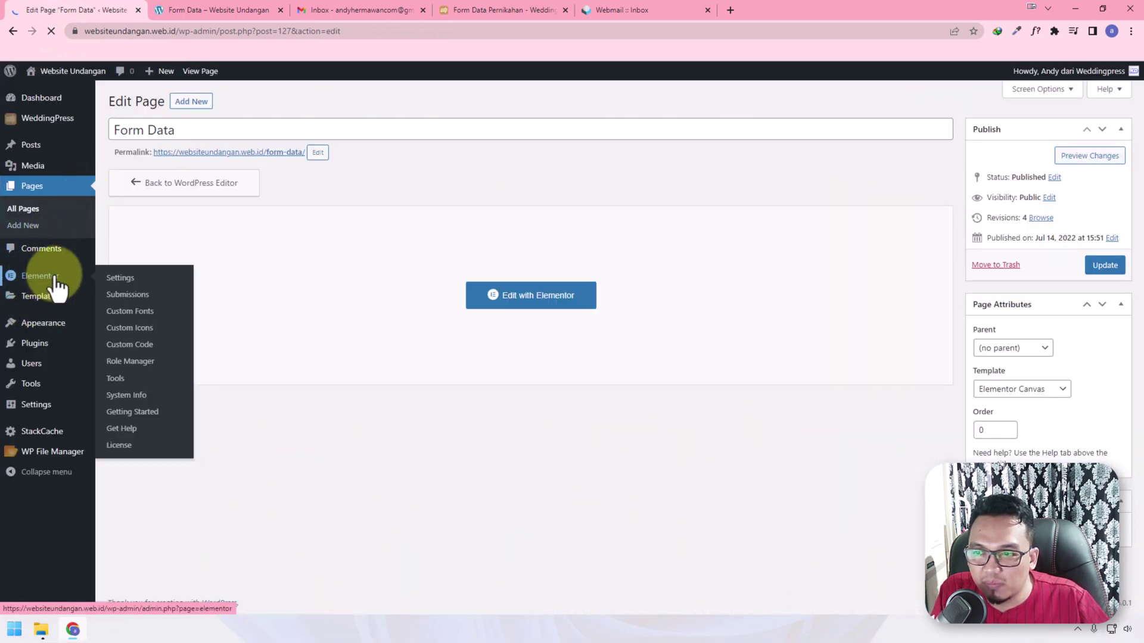
{"action": "left_click", "coordinate": [136, 294]}
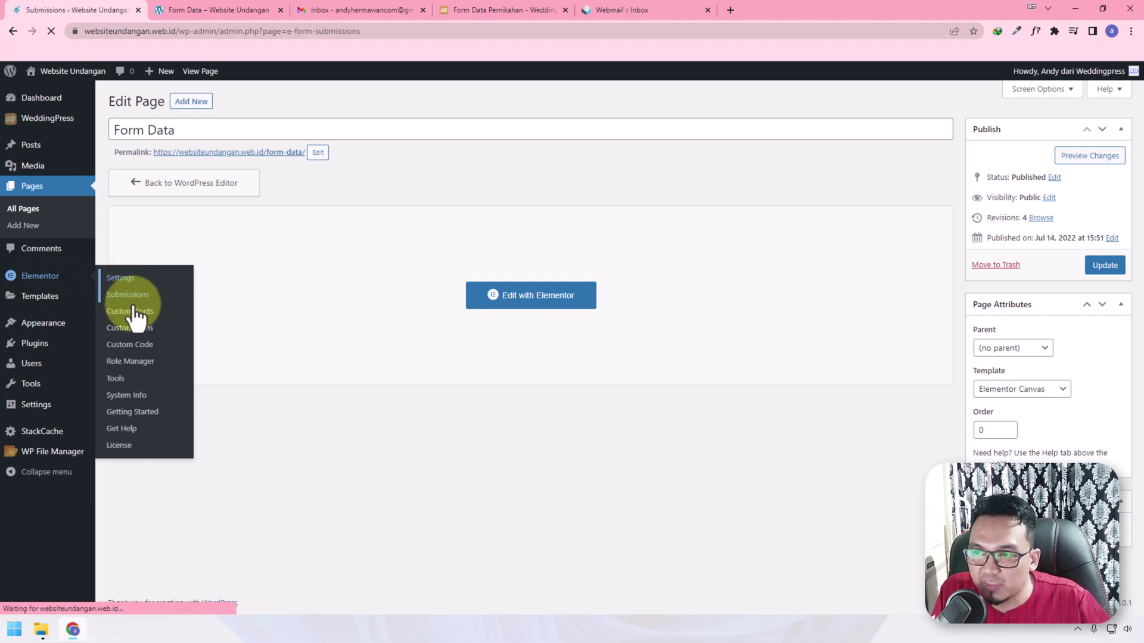
{"action": "left_click", "coordinate": [192, 11]}
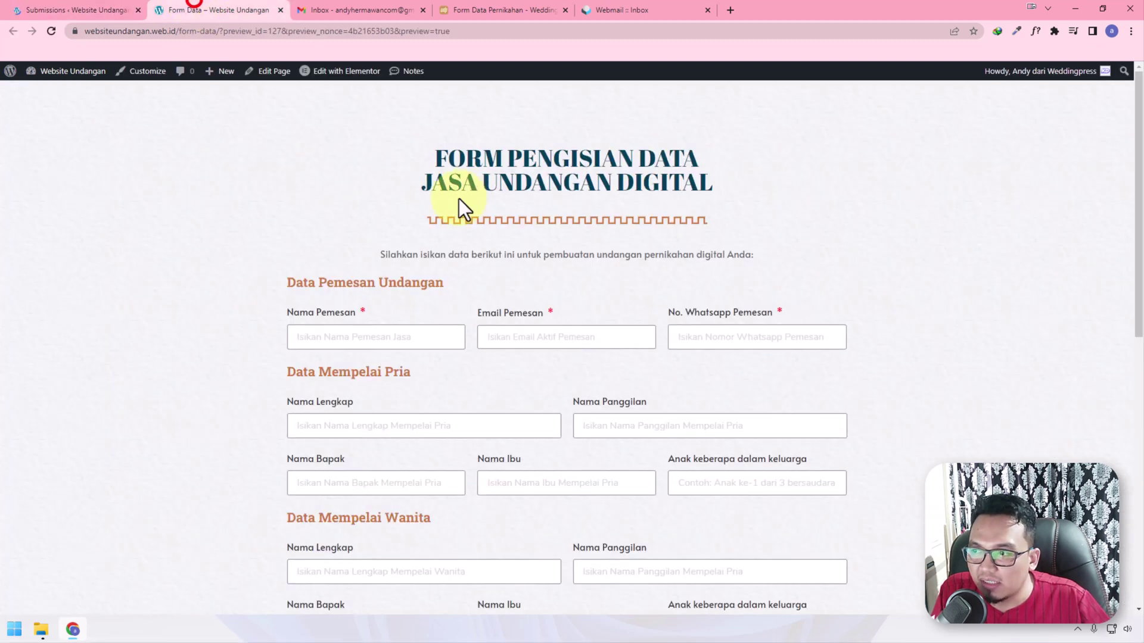
Enter the orderer's name and paste the Gmail account's email address into Email Pemesan
{"action": "left_click", "coordinate": [375, 337]}
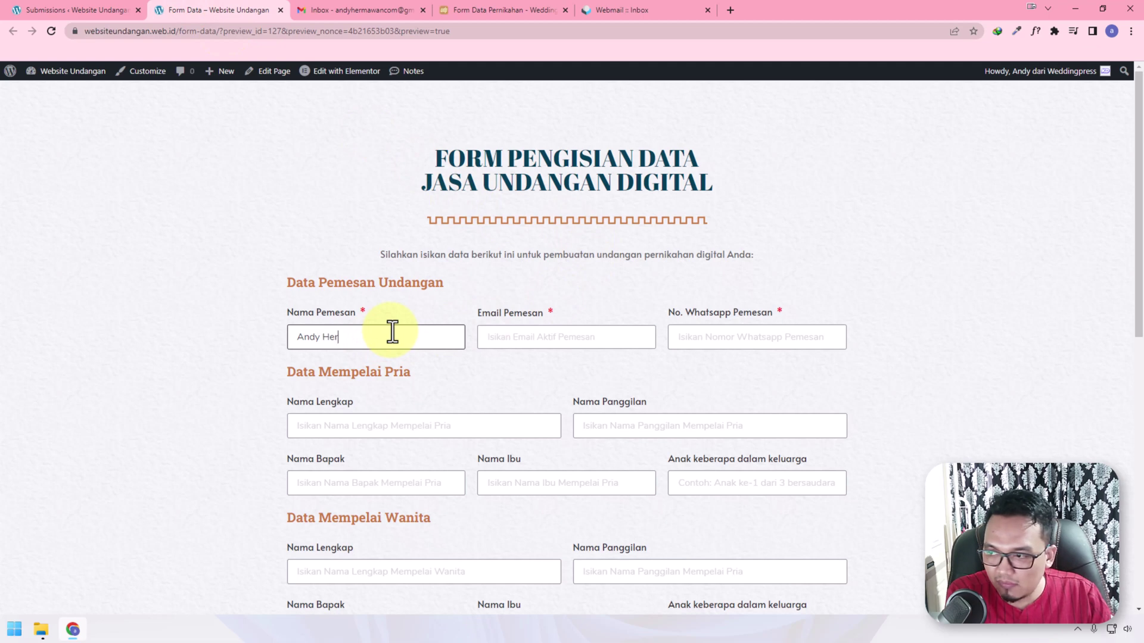
{"action": "key", "text": "Tab"}
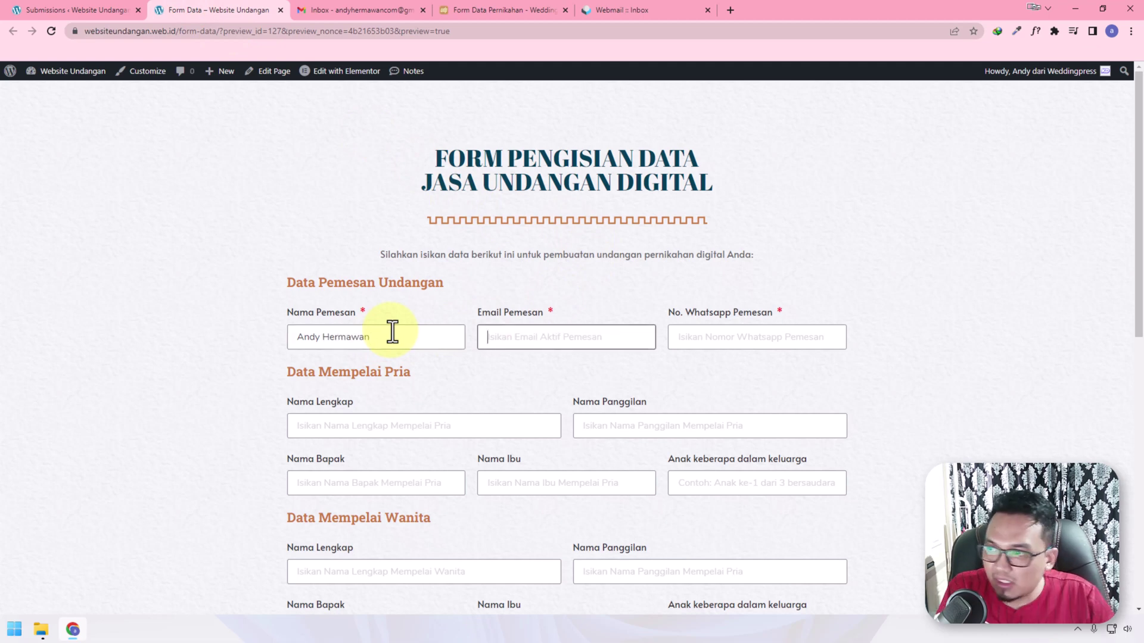
{"action": "left_click", "coordinate": [394, 10]}
{"action": "left_click", "coordinate": [1124, 80]}
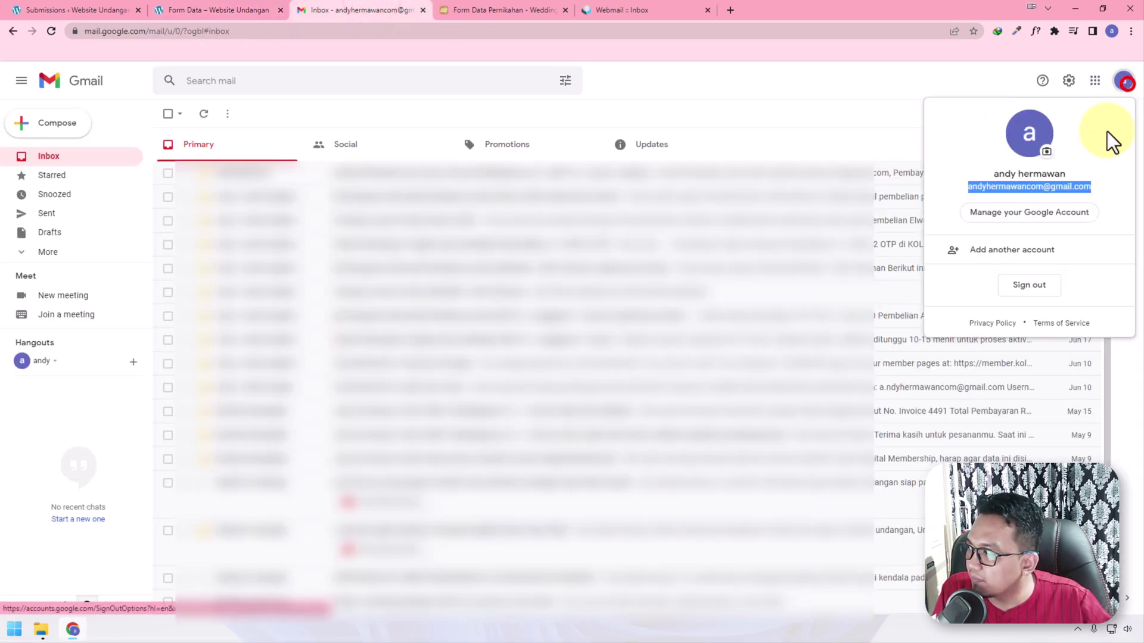
{"action": "right_click", "coordinate": [1052, 189]}
{"action": "left_click", "coordinate": [1028, 198]}
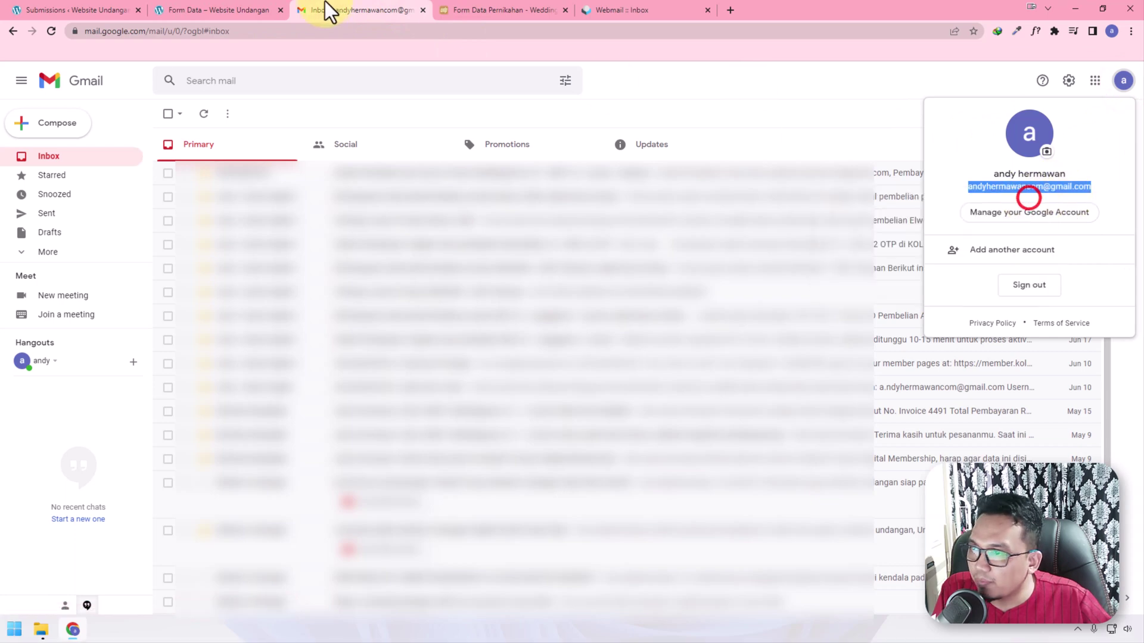
{"action": "left_click", "coordinate": [197, 3]}
{"action": "left_click", "coordinate": [573, 335]}
{"action": "key", "text": "ctrl+v"}
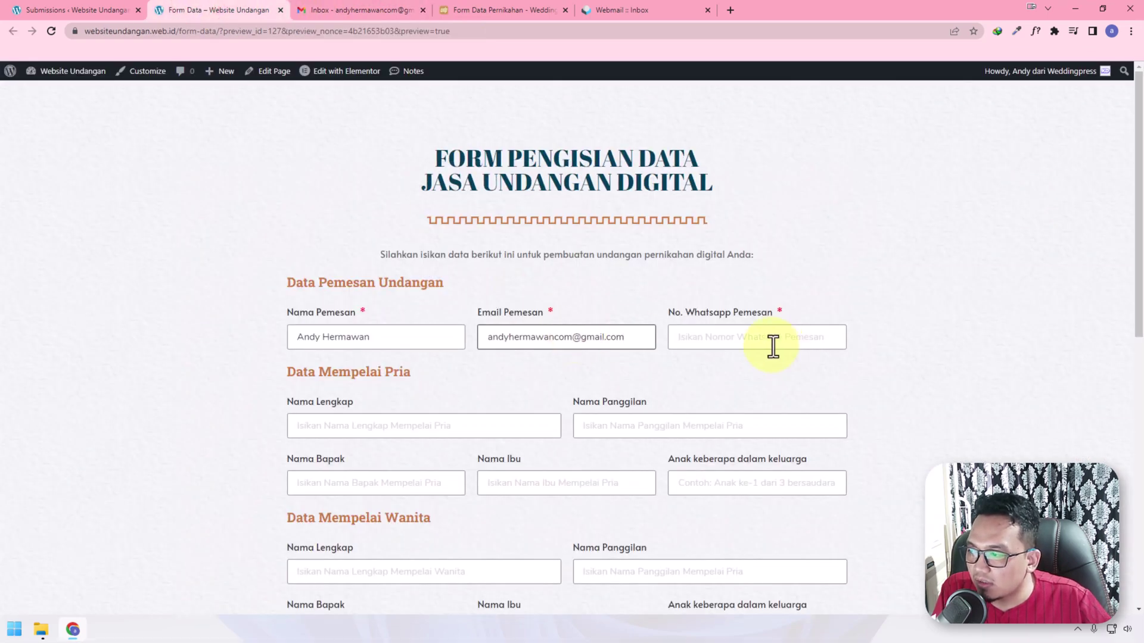
Enter the orderer's WhatsApp number and submit the form with Kirimkan Data
{"action": "left_click", "coordinate": [773, 347]}
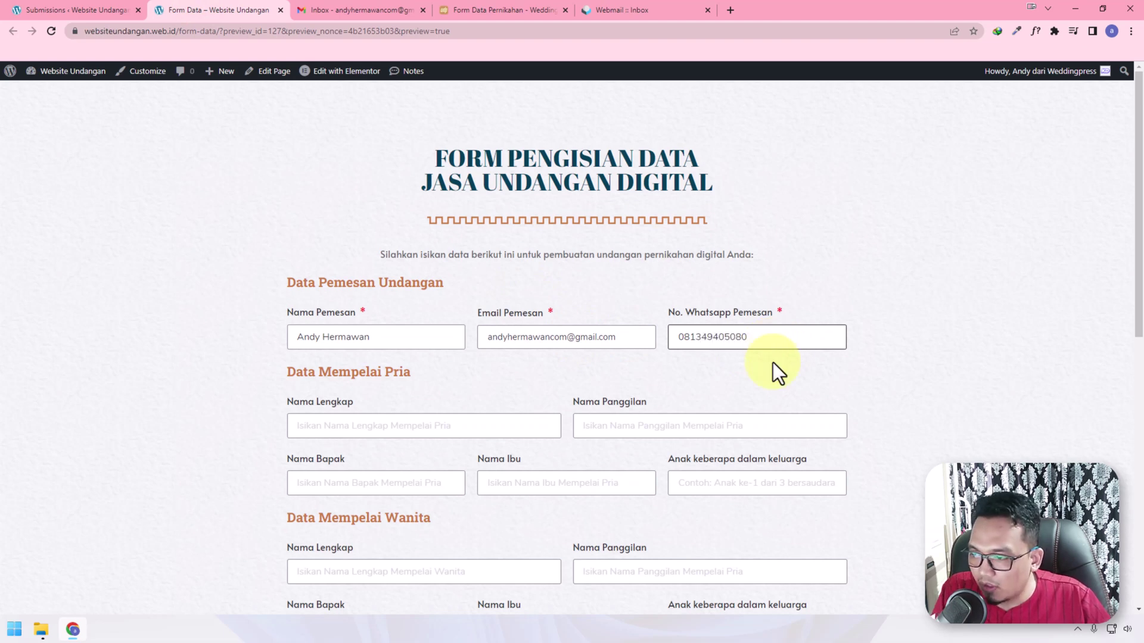
{"action": "scroll", "coordinate": [773, 363], "scroll_direction": "down", "scroll_amount": 1}
{"action": "left_click", "coordinate": [392, 369]}
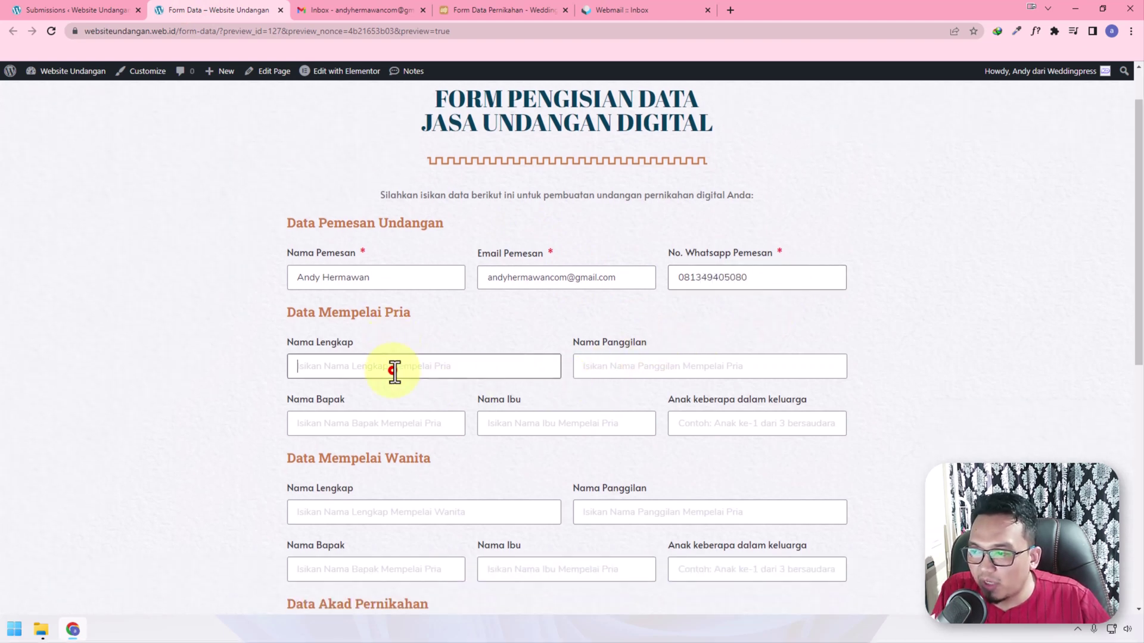
{"action": "scroll", "coordinate": [387, 351], "scroll_direction": "down", "scroll_amount": 8}
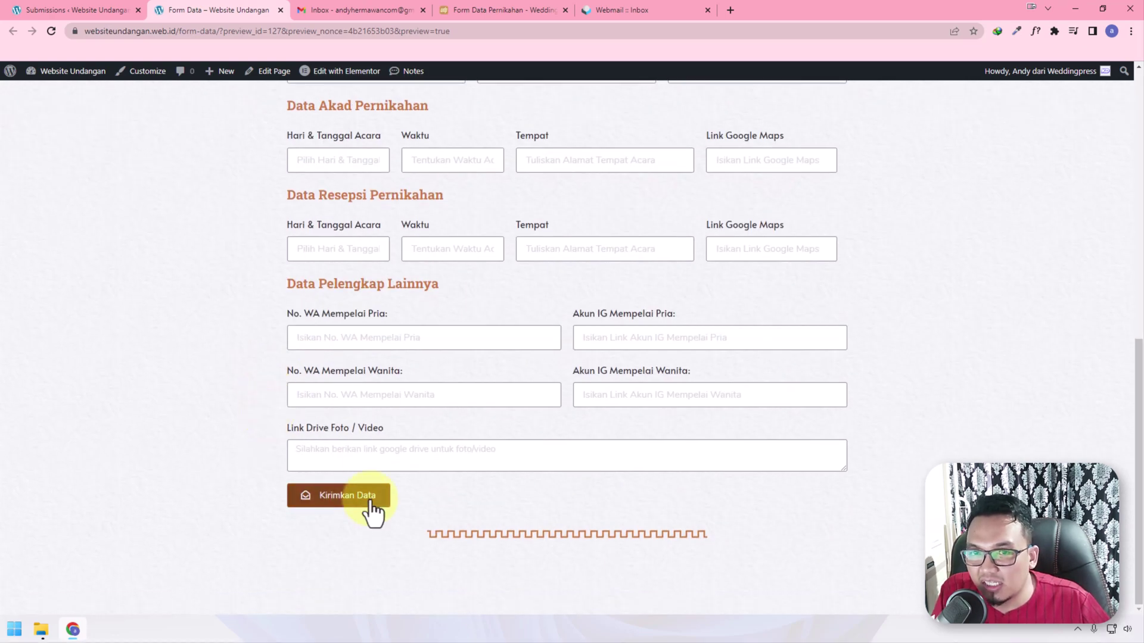
{"action": "left_click", "coordinate": [370, 502]}
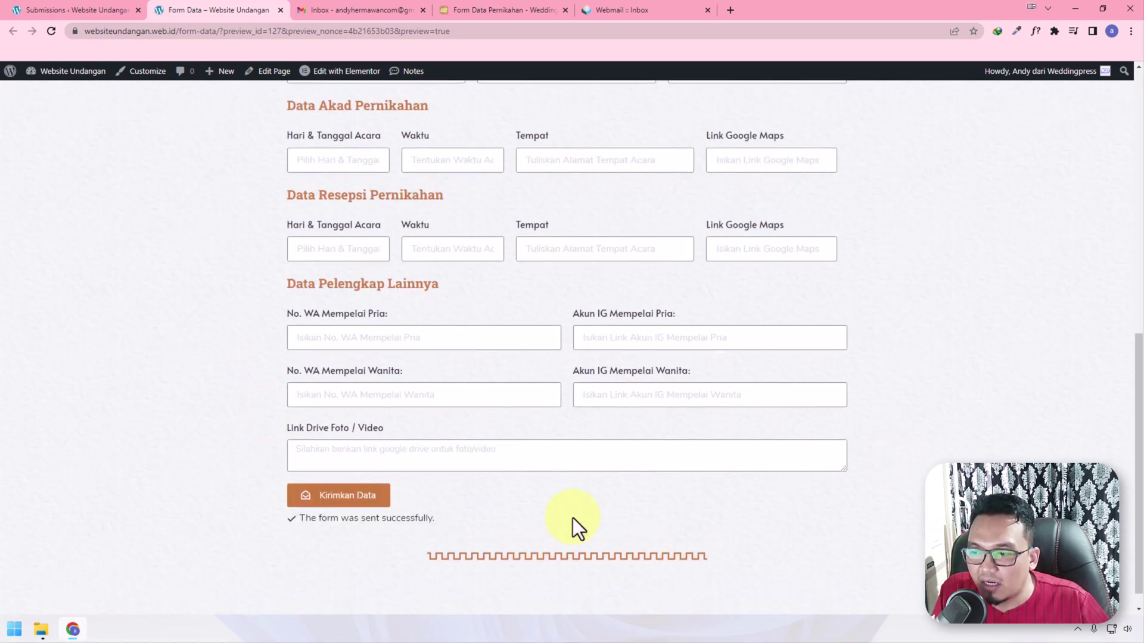
{"action": "left_click_drag", "start_coordinate": [341, 518], "coordinate": [447, 516]}
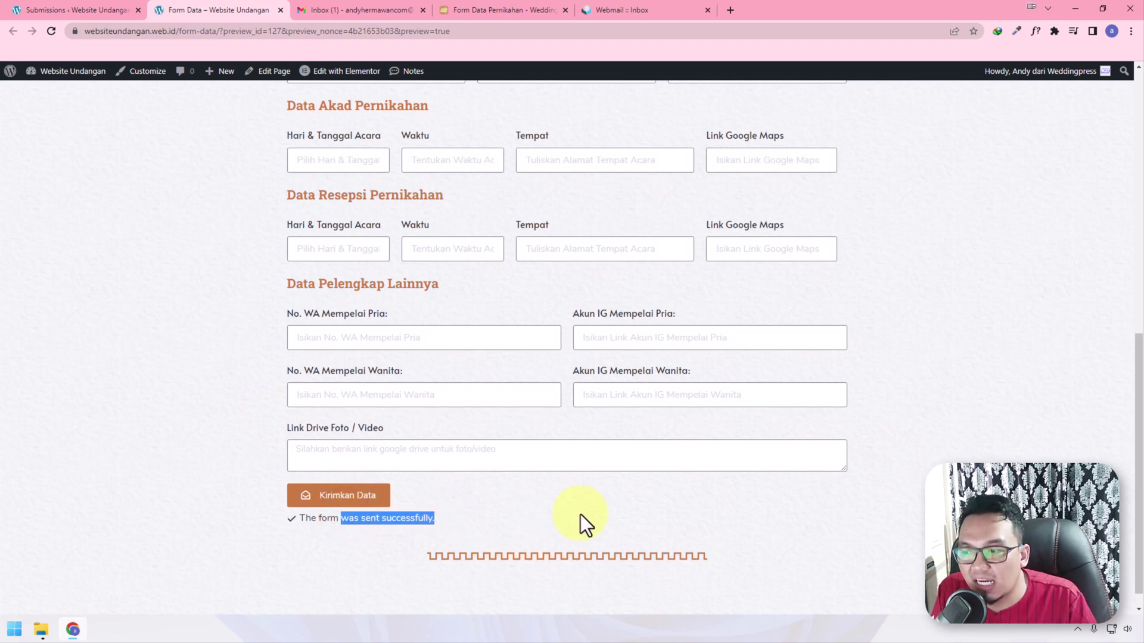
{"action": "left_click", "coordinate": [421, 516]}
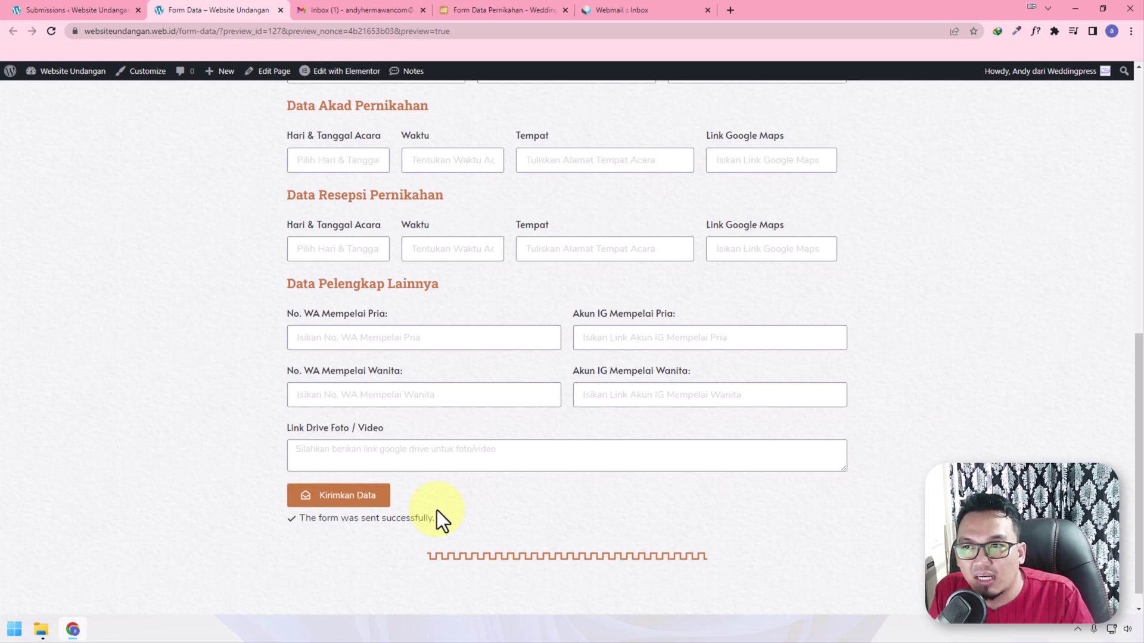
Refresh Submissions, review Submission #1's orderer details and email Actions Log, then check Gmail
{"action": "left_click", "coordinate": [42, 10]}
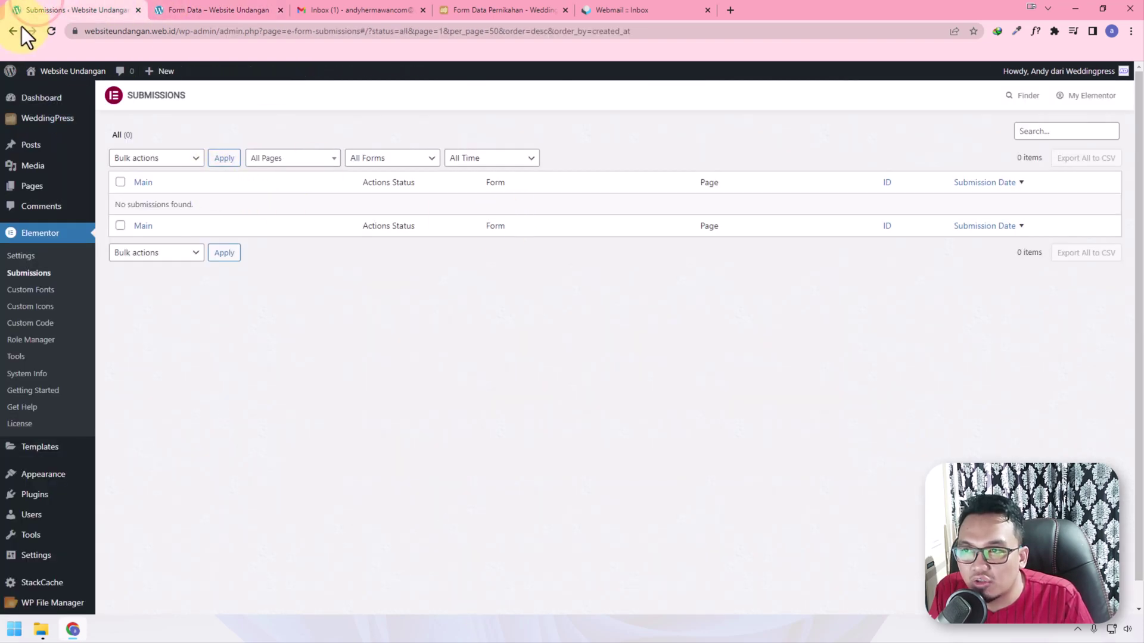
{"action": "left_click", "coordinate": [46, 31]}
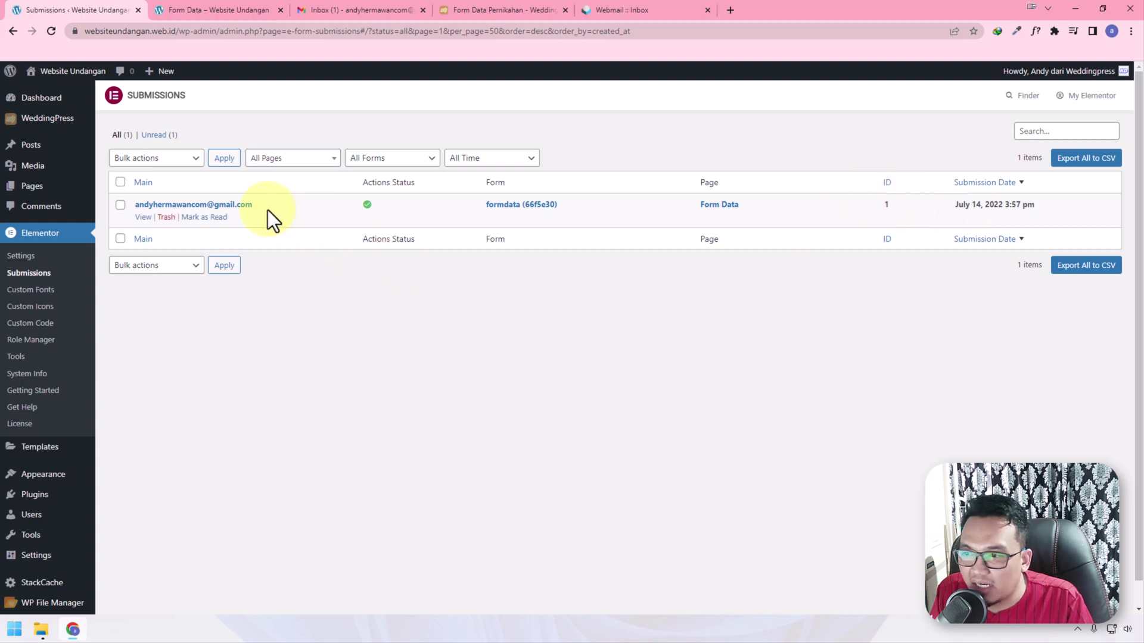
{"action": "left_click", "coordinate": [144, 218]}
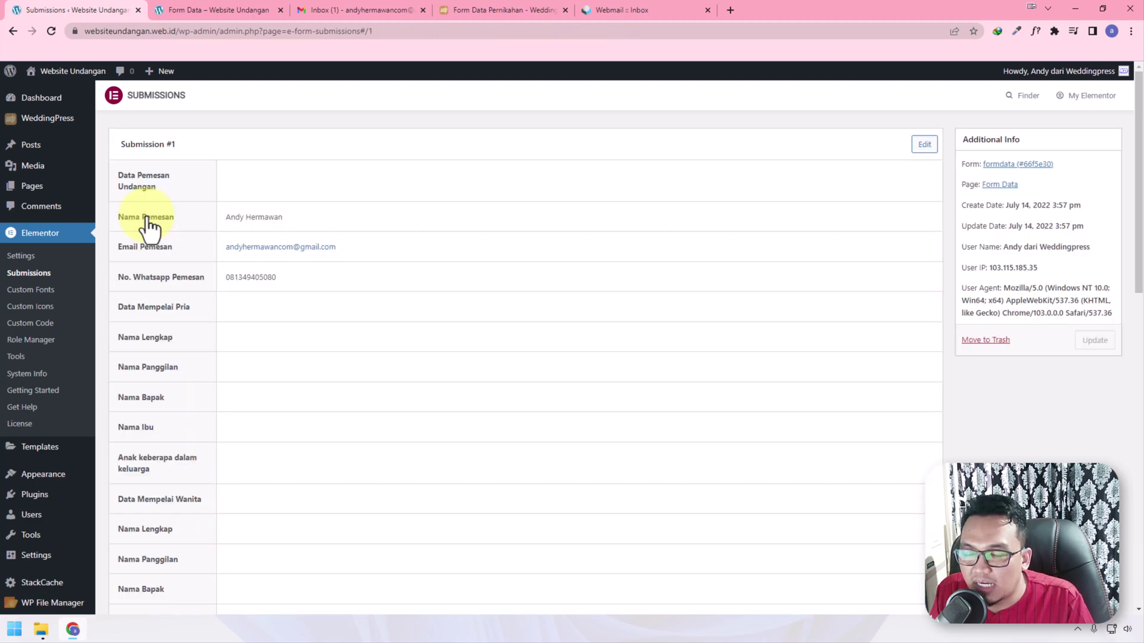
{"action": "left_click_drag", "start_coordinate": [116, 173], "coordinate": [163, 194]}
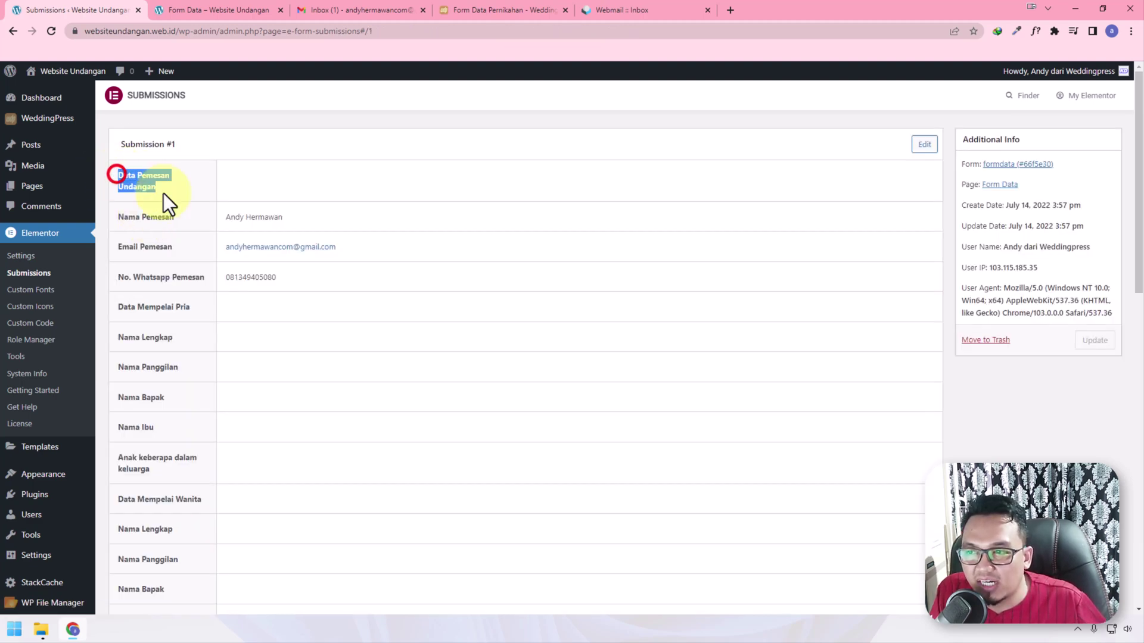
{"action": "left_click_drag", "start_coordinate": [157, 150], "coordinate": [176, 144]}
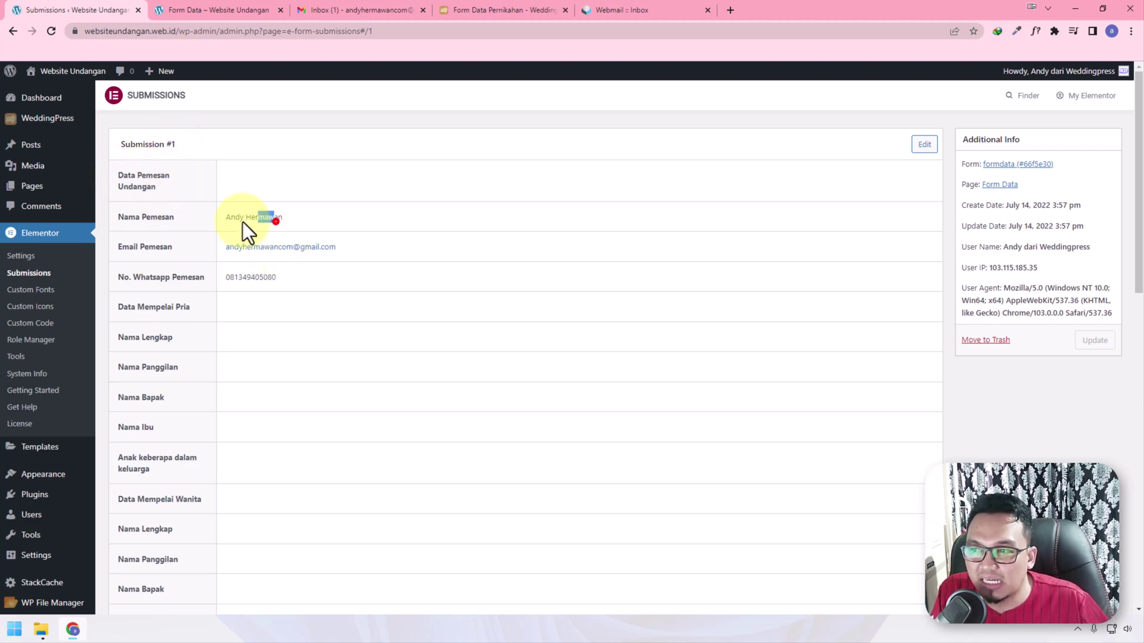
{"action": "left_click_drag", "start_coordinate": [242, 222], "coordinate": [225, 218]}
{"action": "scroll", "coordinate": [266, 253], "scroll_direction": "down", "scroll_amount": 9}
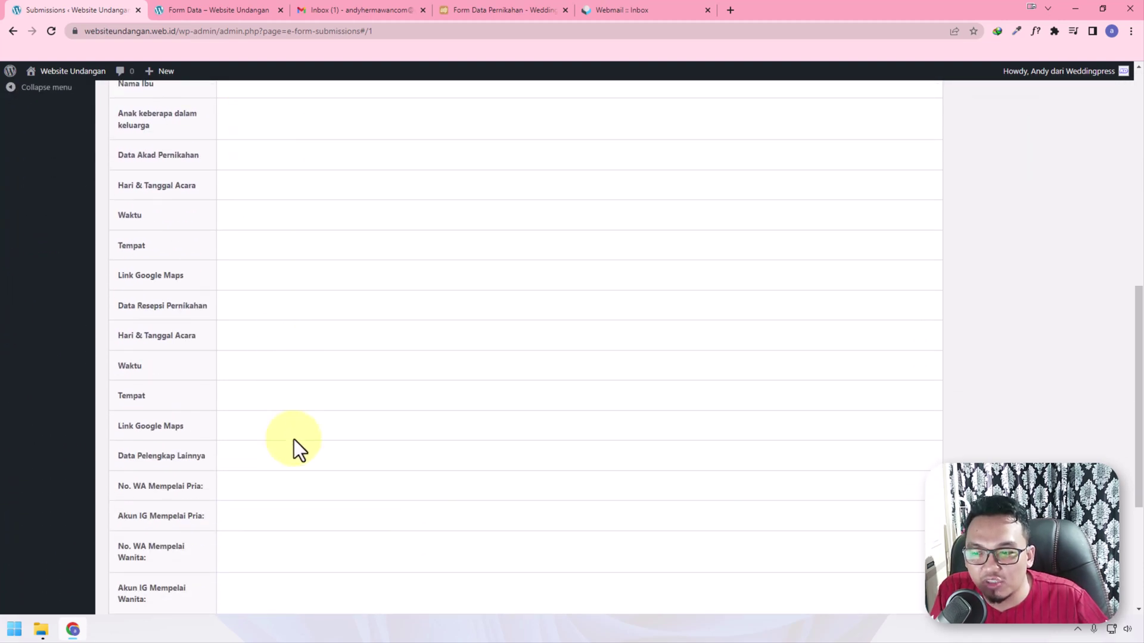
{"action": "scroll", "coordinate": [294, 441], "scroll_direction": "down", "scroll_amount": 4}
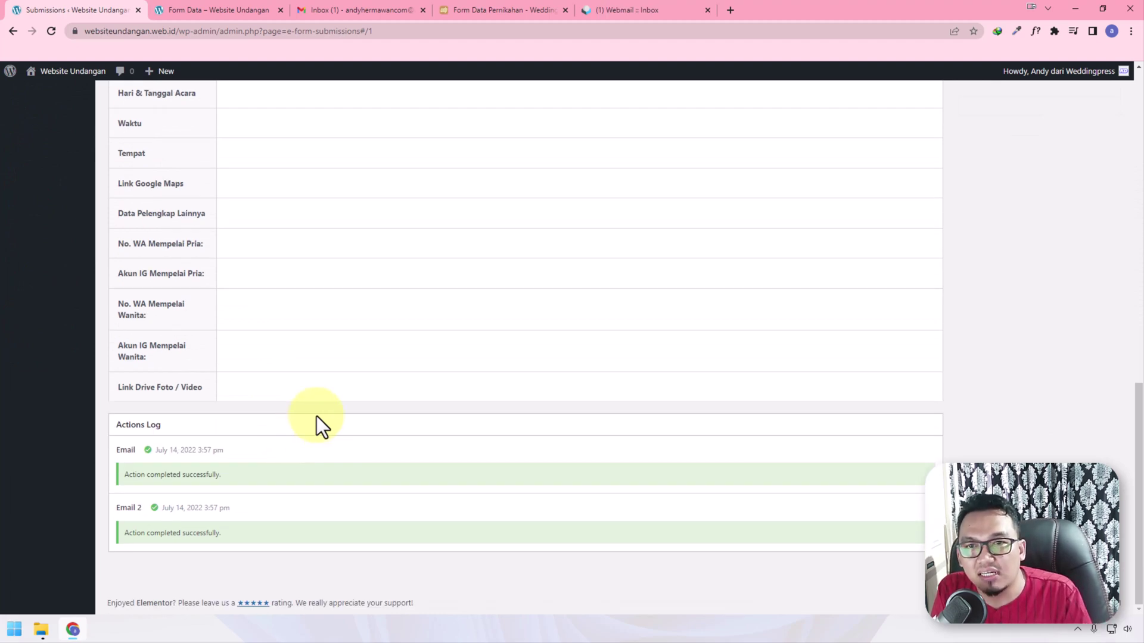
{"action": "left_click", "coordinate": [395, 6]}
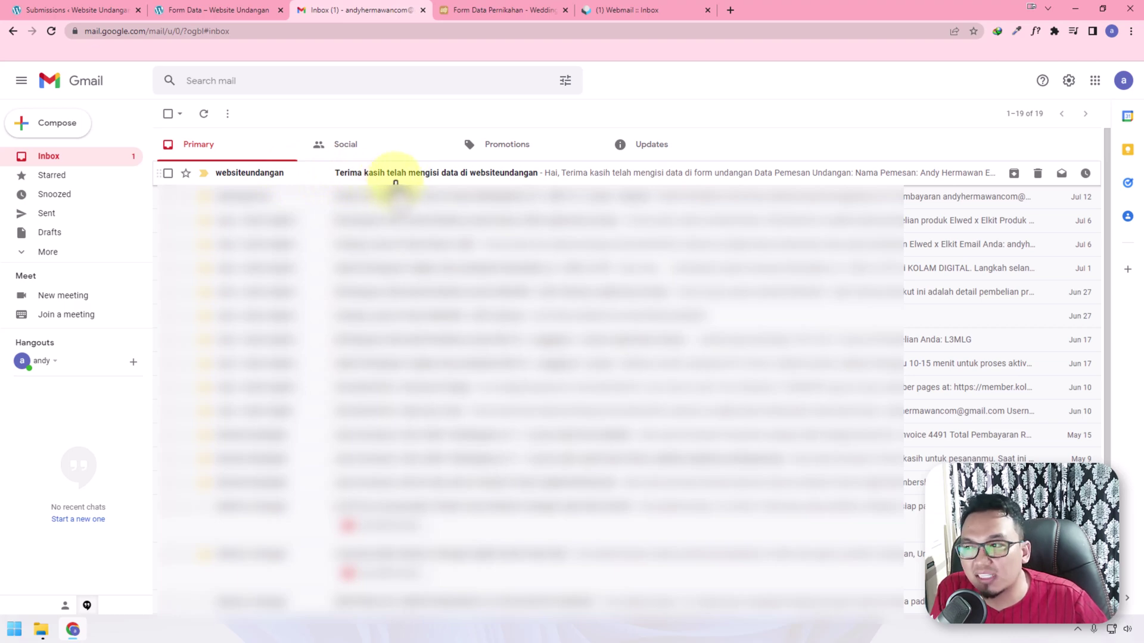
Read the websiteundangan confirmation email in Gmail, then return to the Form Data preview
{"action": "left_click", "coordinate": [395, 175]}
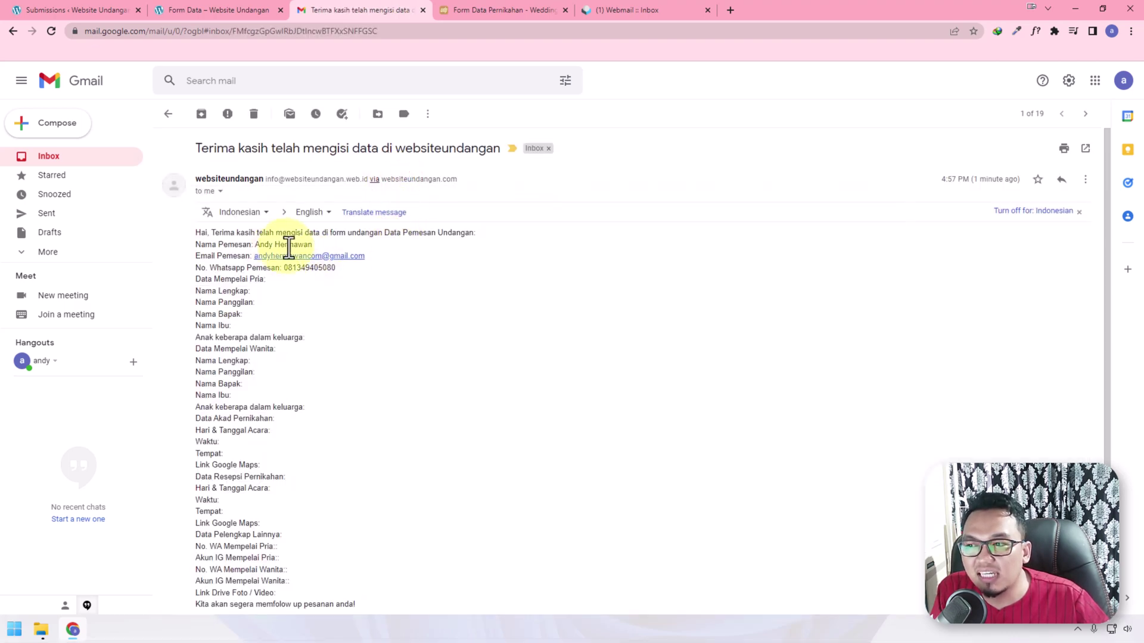
{"action": "scroll", "coordinate": [369, 274], "scroll_direction": "down", "scroll_amount": 1}
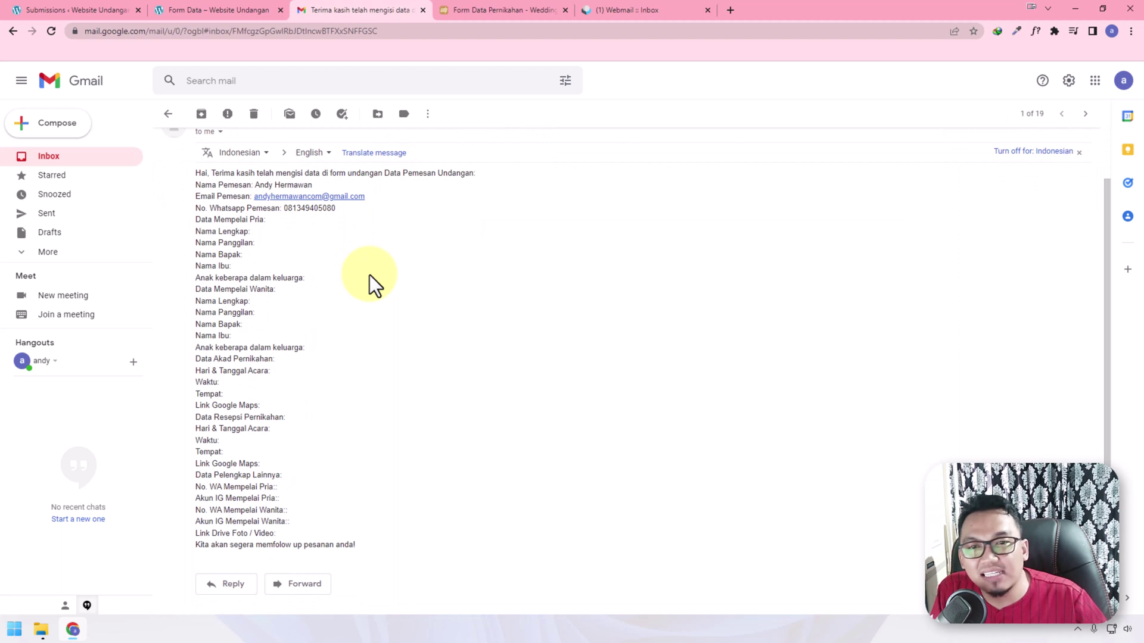
{"action": "scroll", "coordinate": [369, 274], "scroll_direction": "down", "scroll_amount": 1}
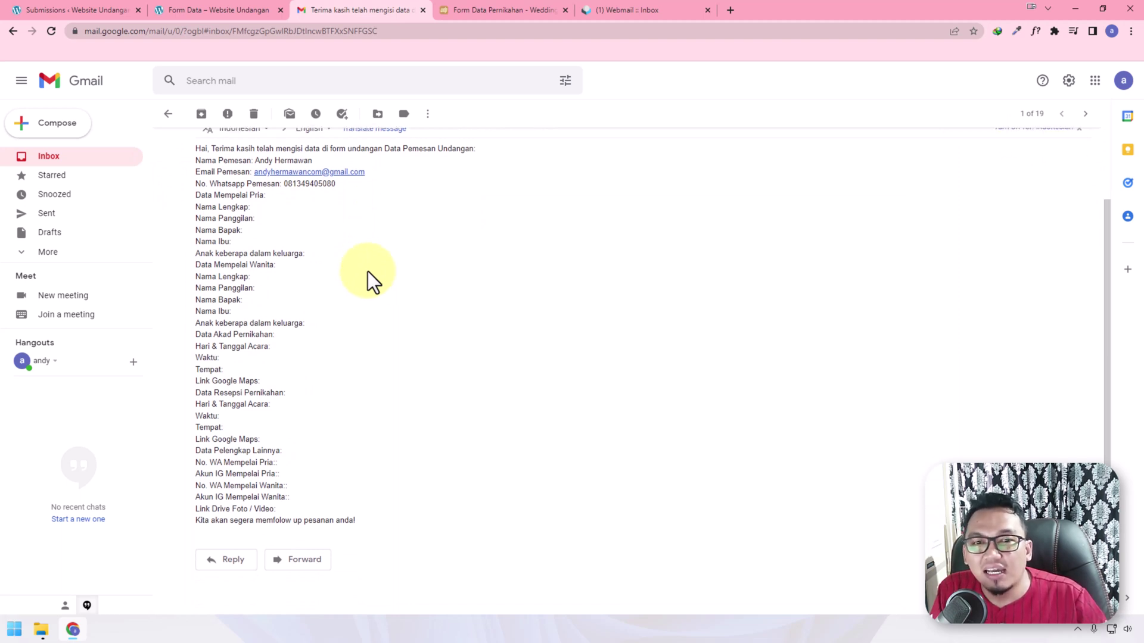
{"action": "left_click", "coordinate": [245, 3]}
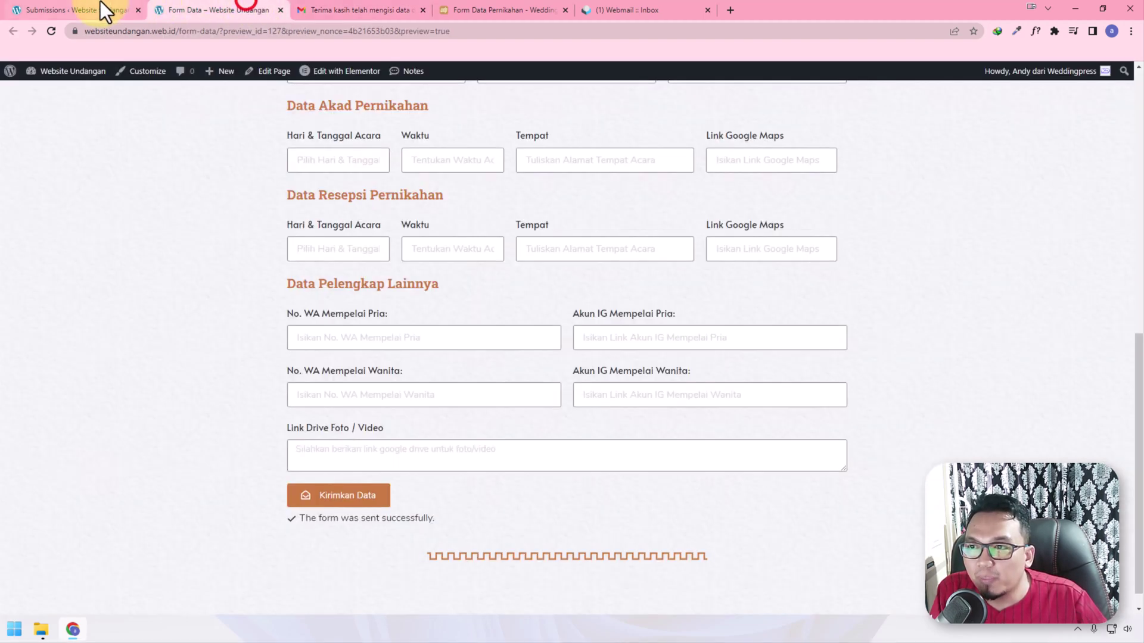
Return to the Submission #1 details page and scroll back to its top
{"action": "left_click", "coordinate": [100, 3]}
{"action": "scroll", "coordinate": [233, 417], "scroll_direction": "up", "scroll_amount": 13}
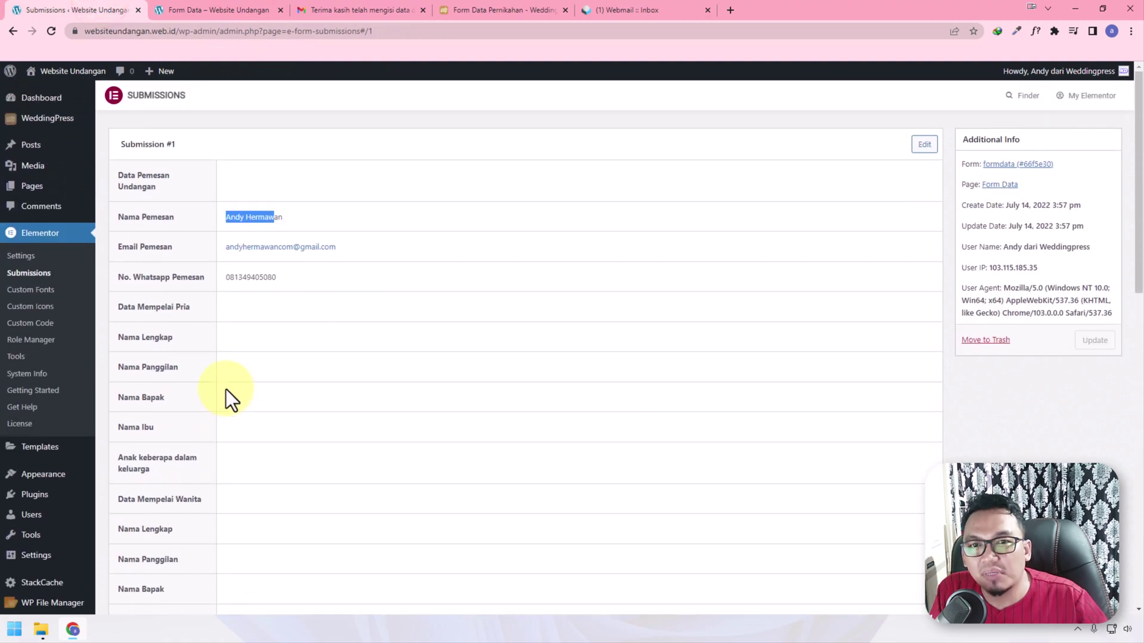